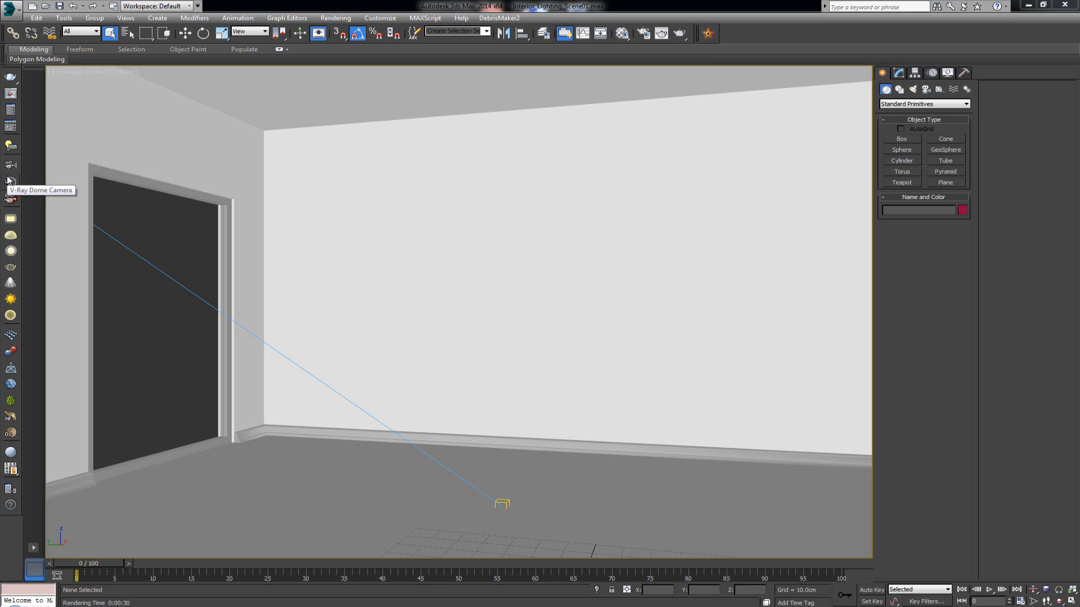
# Step: Open the Material Editor and go from the Floor material up to its parent Multi/Sub-Object material
pyautogui.click(9, 181)
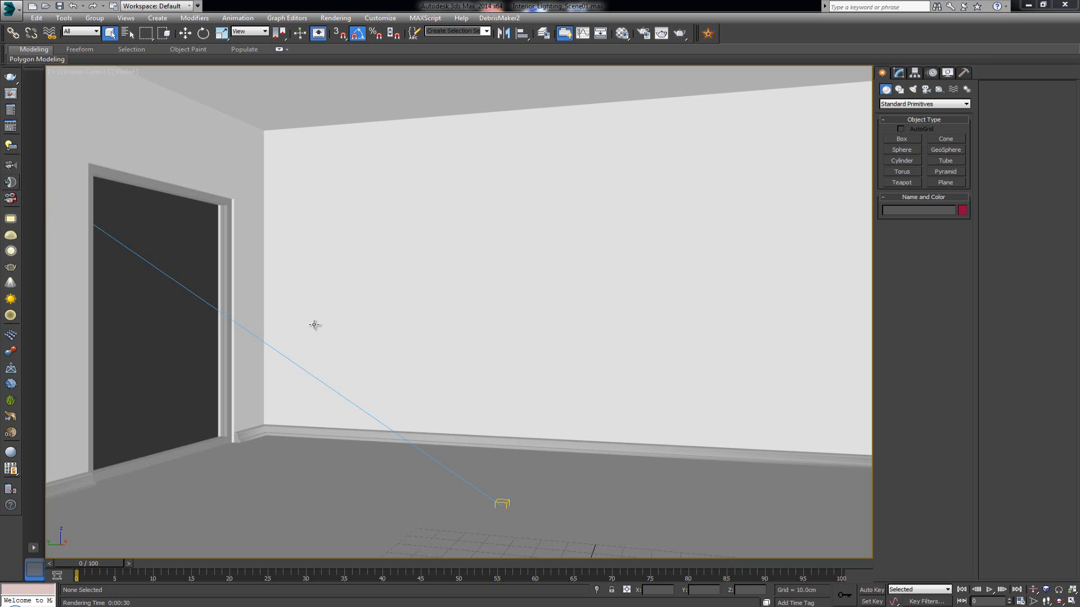
pyautogui.press('m')
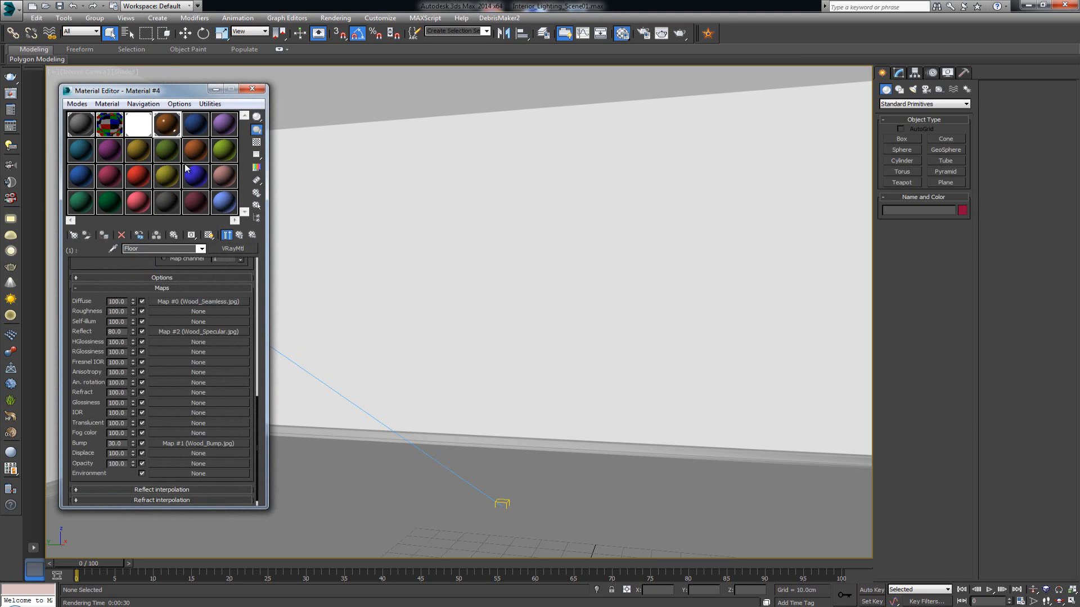
pyautogui.click(240, 235)
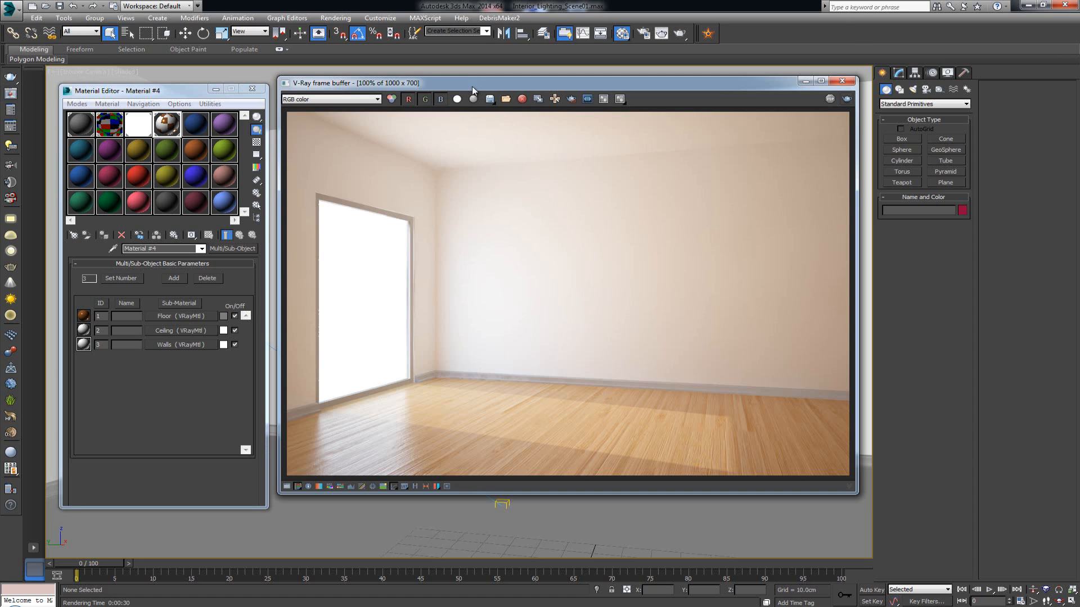
# Step: Examine the rendered wall surfaces and corners up close in the V-Ray frame buffer
pyautogui.moveTo(471, 86); pyautogui.dragTo(468, 91)
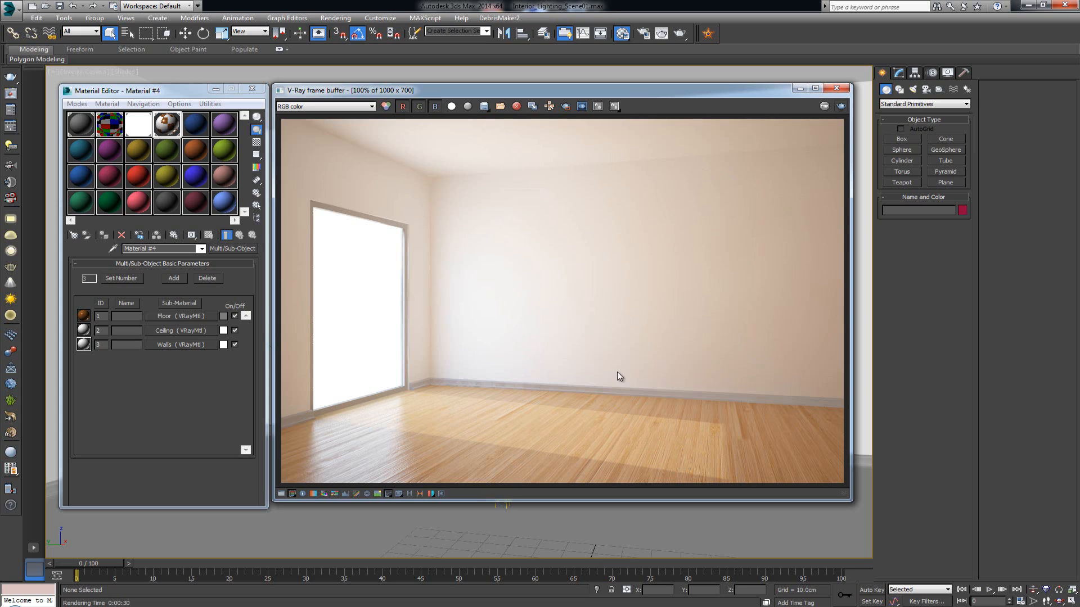
pyautogui.scroll(1, 600, 306)
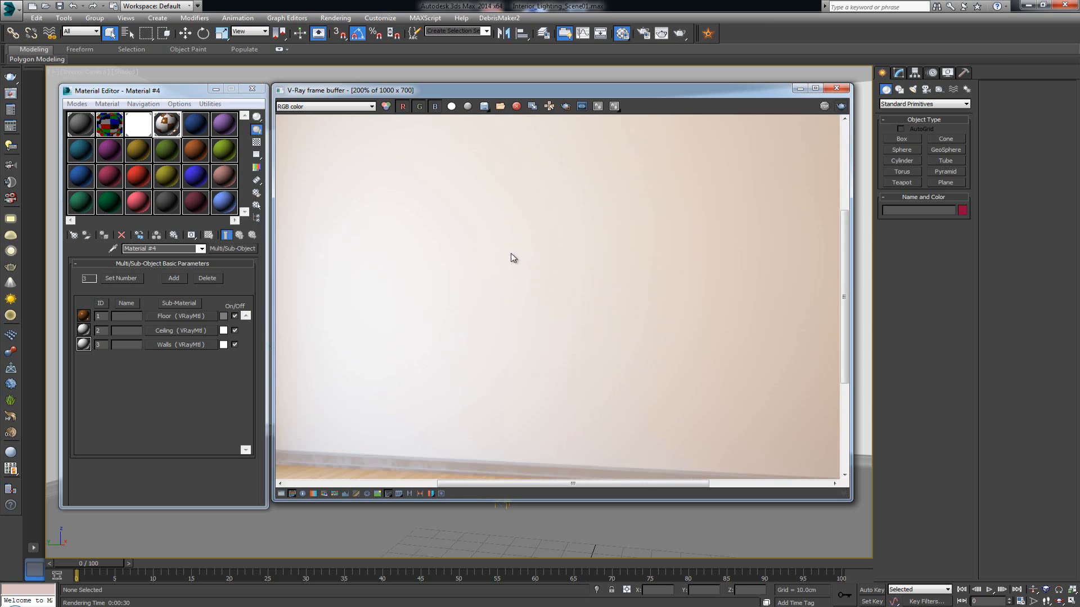
pyautogui.moveTo(506, 249); pyautogui.dragTo(653, 358, button='middle')
pyautogui.moveTo(518, 209); pyautogui.dragTo(540, 292, button='middle')
pyautogui.scroll(1, 540, 292)
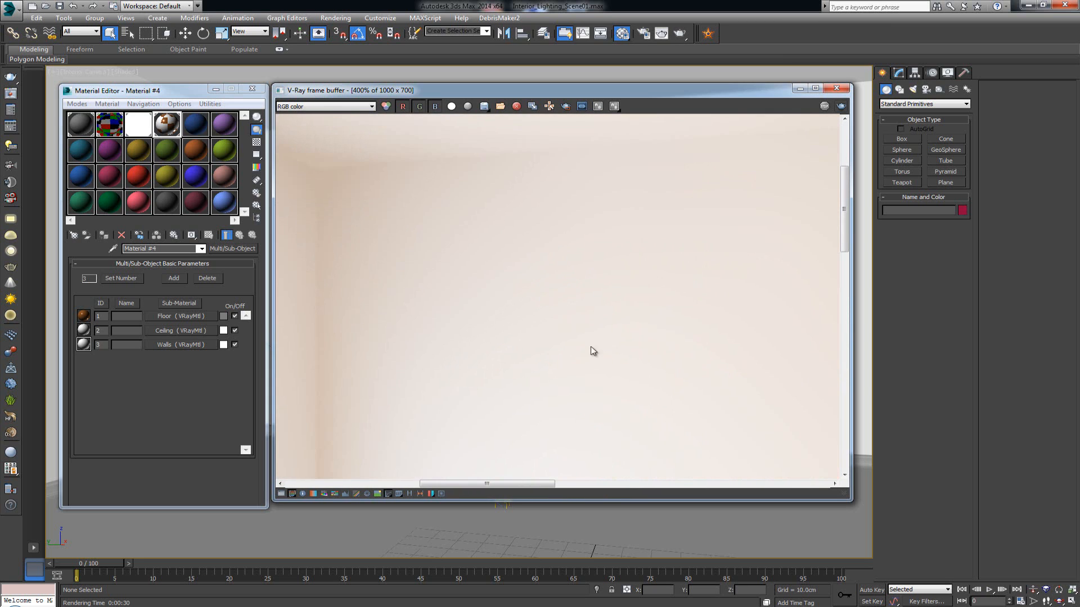
pyautogui.moveTo(651, 380); pyautogui.dragTo(461, 174, button='middle')
pyautogui.scroll(-1, 611, 317)
pyautogui.moveTo(624, 336); pyautogui.dragTo(492, 210, button='middle')
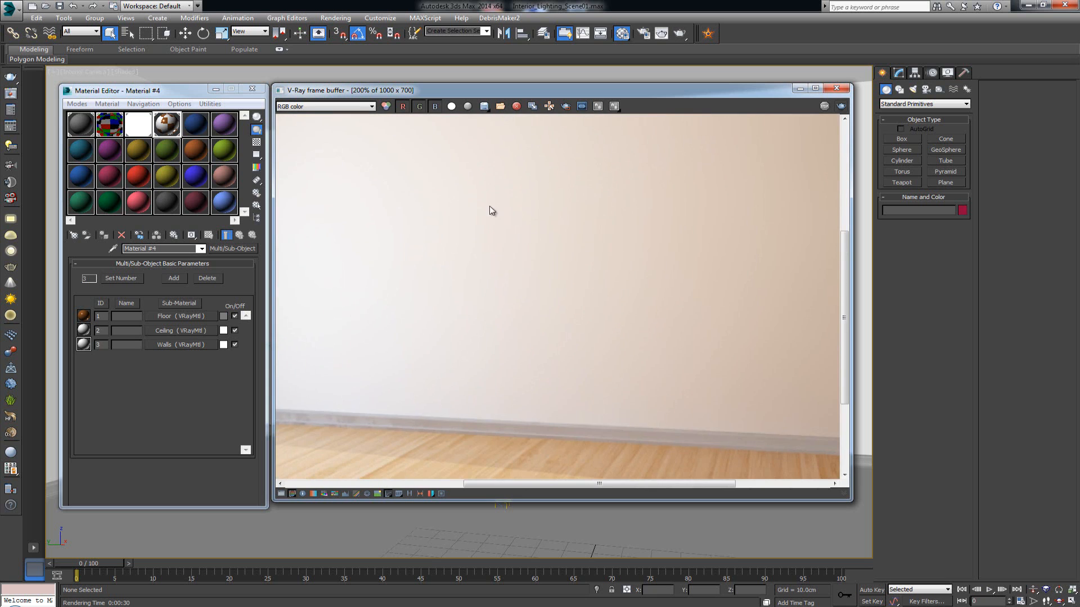
pyautogui.moveTo(595, 258); pyautogui.dragTo(482, 268, button='middle')
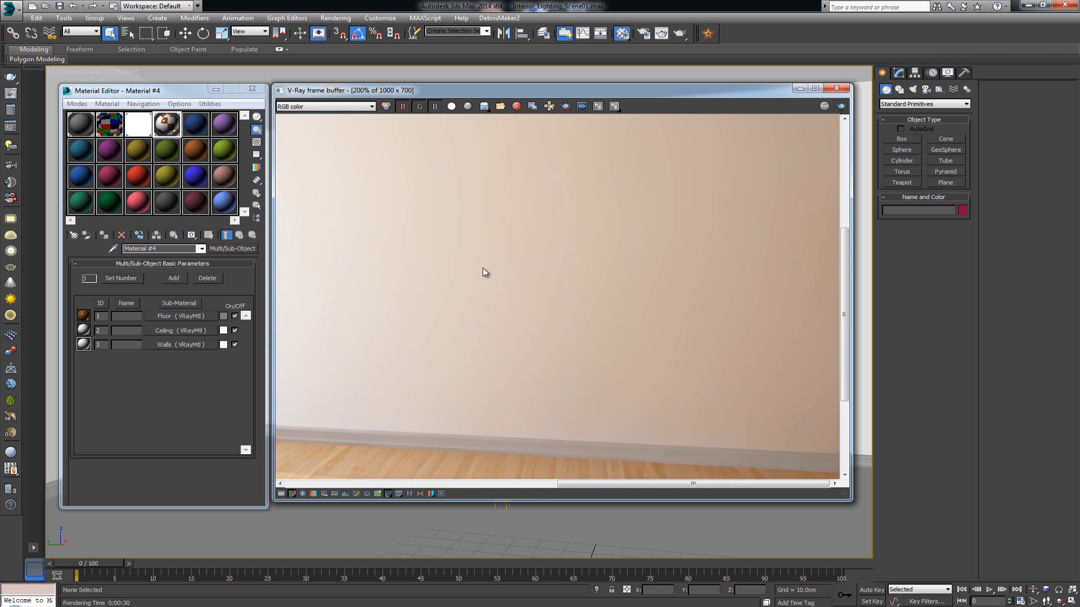
pyautogui.moveTo(450, 212); pyautogui.dragTo(669, 265, button='middle')
pyautogui.scroll(-1, 494, 183)
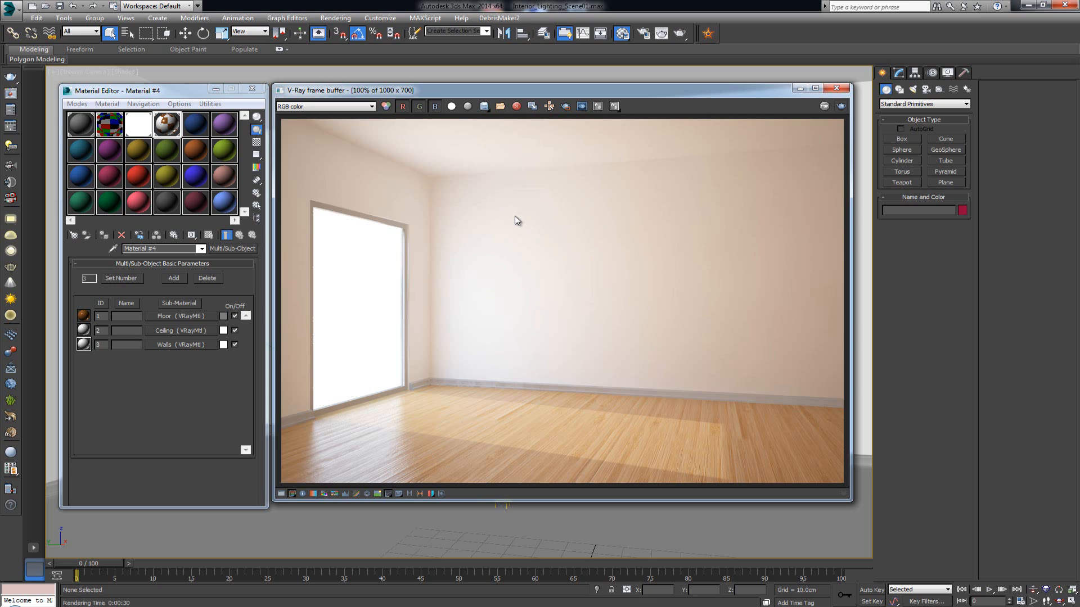
pyautogui.scroll(1, 513, 213)
pyautogui.moveTo(529, 195); pyautogui.dragTo(482, 199, button='middle')
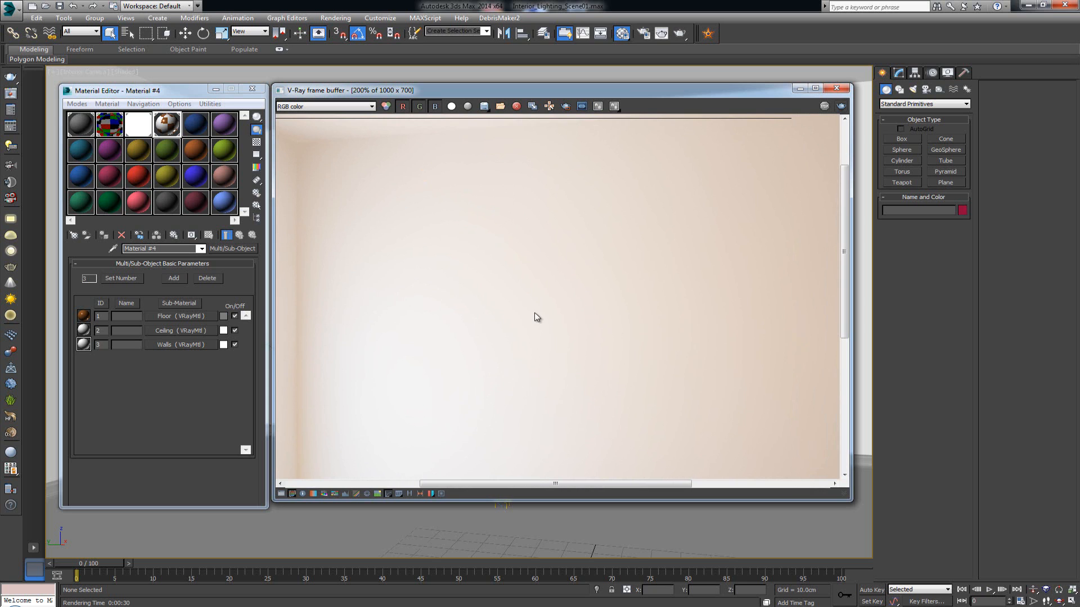
pyautogui.moveTo(547, 349); pyautogui.dragTo(383, 262, button='middle')
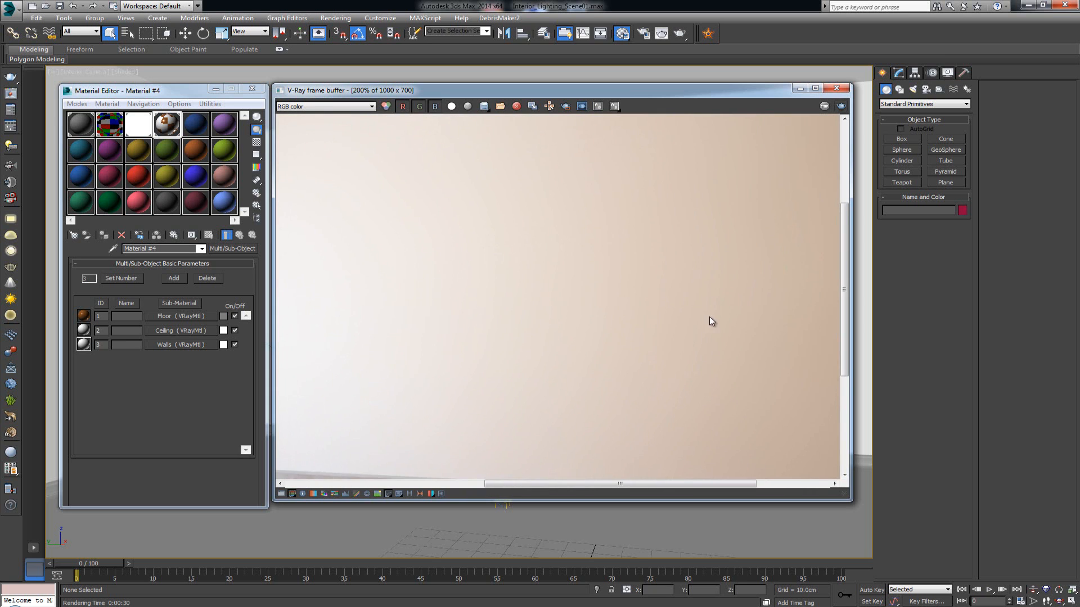
pyautogui.moveTo(788, 326); pyautogui.dragTo(689, 312, button='middle')
pyautogui.moveTo(447, 308); pyautogui.dragTo(656, 298, button='middle')
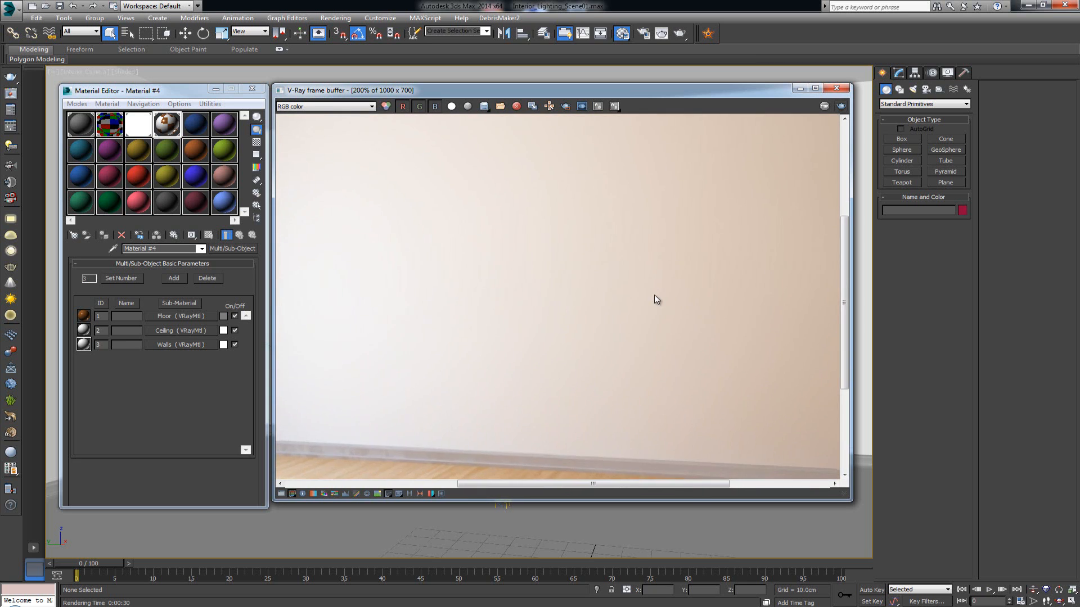
pyautogui.moveTo(450, 324); pyautogui.dragTo(565, 336, button='middle')
pyautogui.scroll(-1, 565, 335)
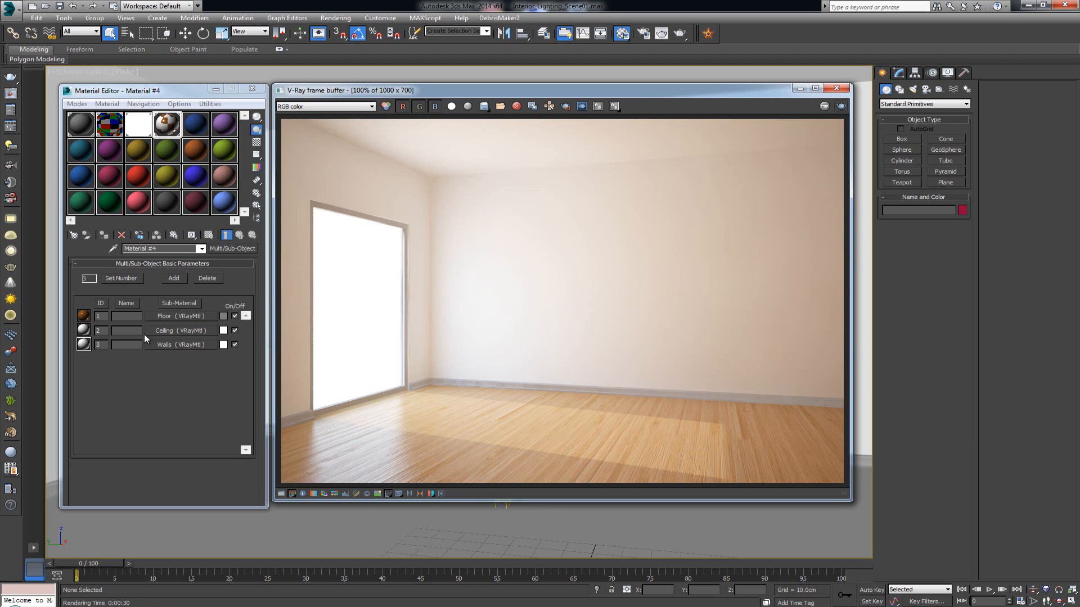
# Step: Review the basic parameters of the Walls sub-material and return to the parent material
pyautogui.click(179, 345)
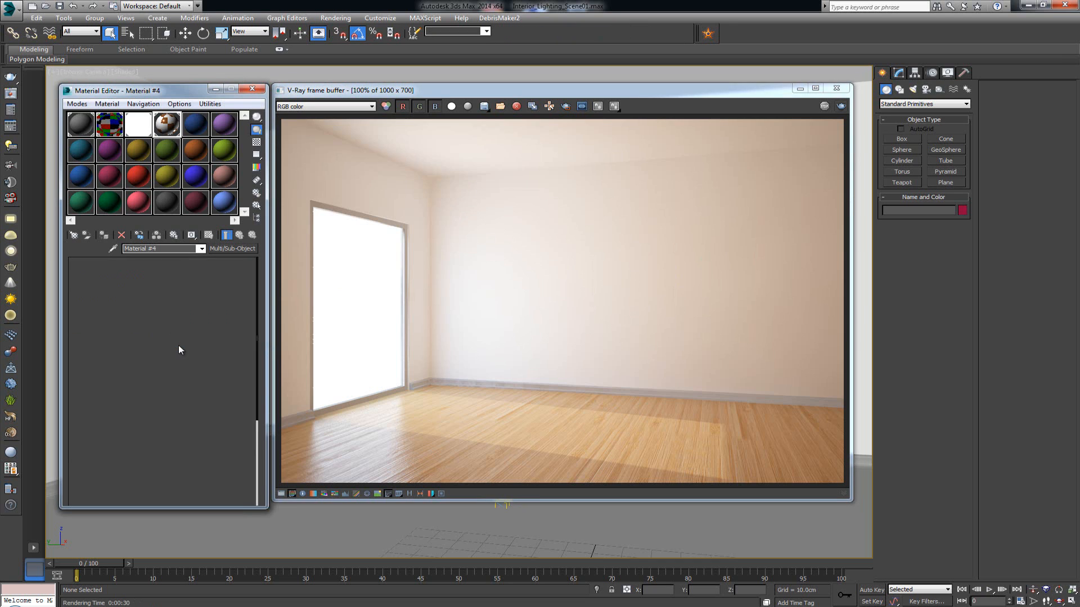
pyautogui.scroll(10, 93, 298)
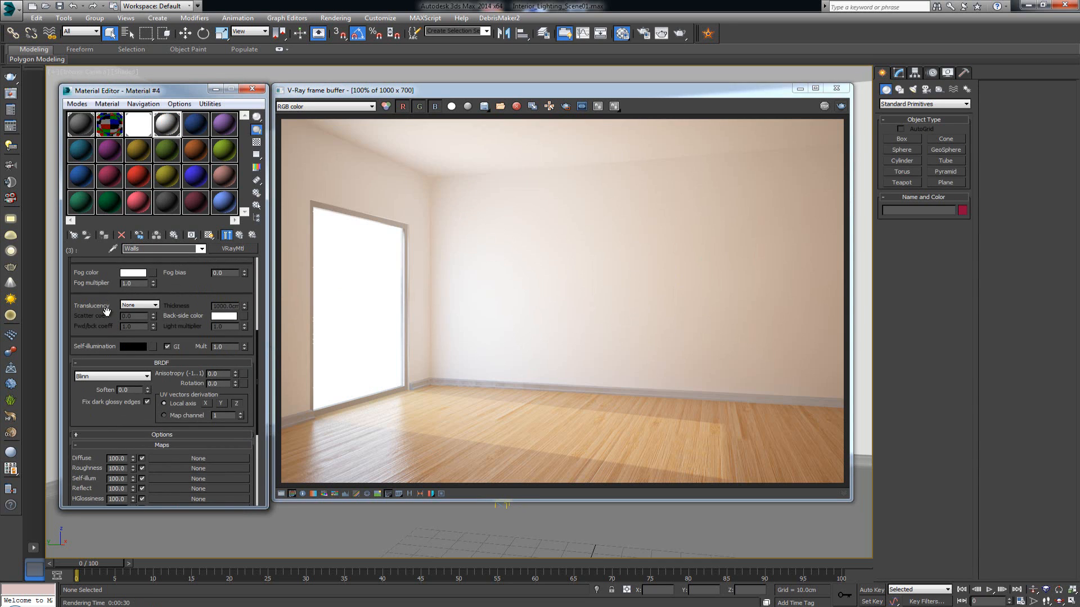
pyautogui.scroll(2, 98, 269)
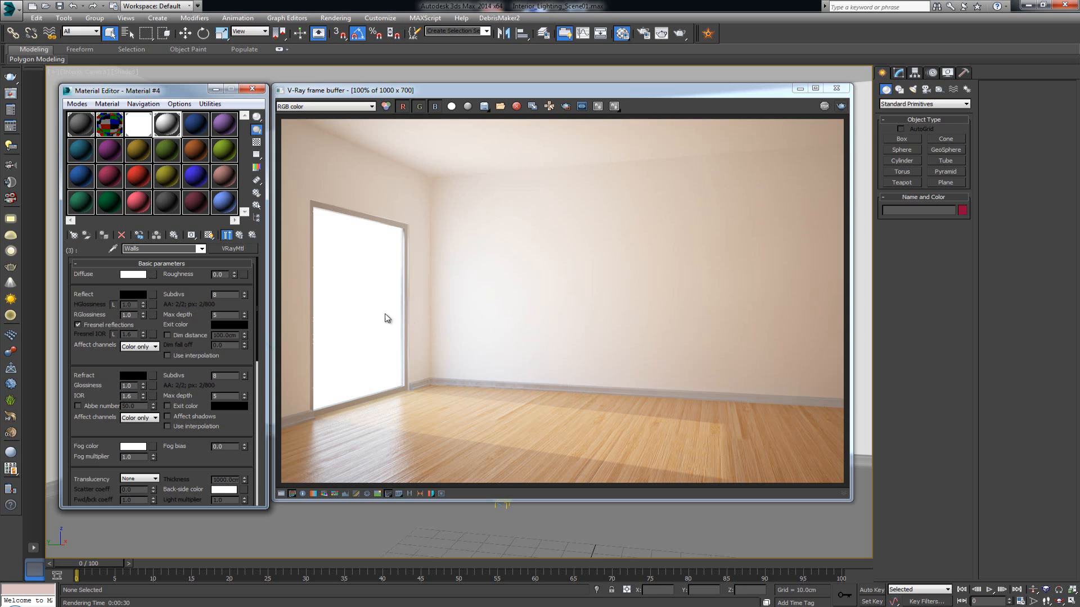
pyautogui.click(240, 235)
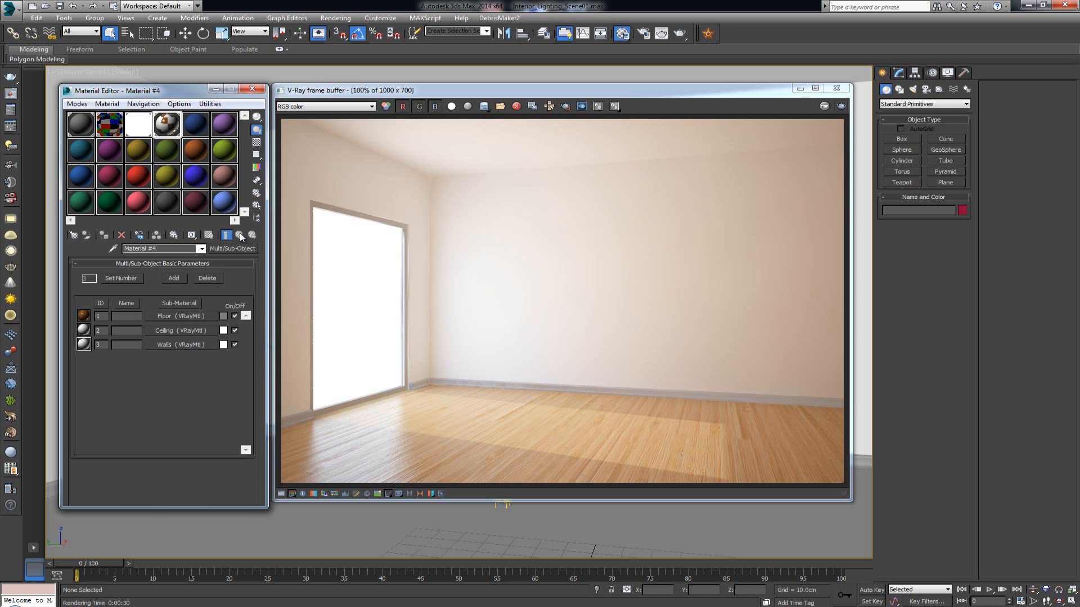
# Step: Disable the Floor sub-material's diffuse and reflect maps and render the room again
pyautogui.click(177, 315)
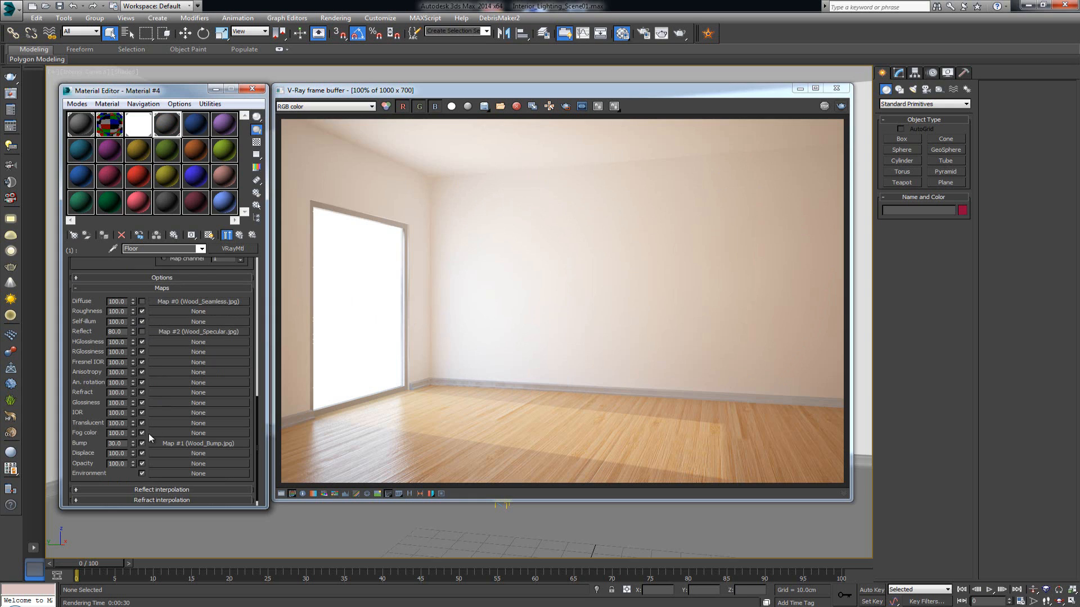
pyautogui.click(240, 235)
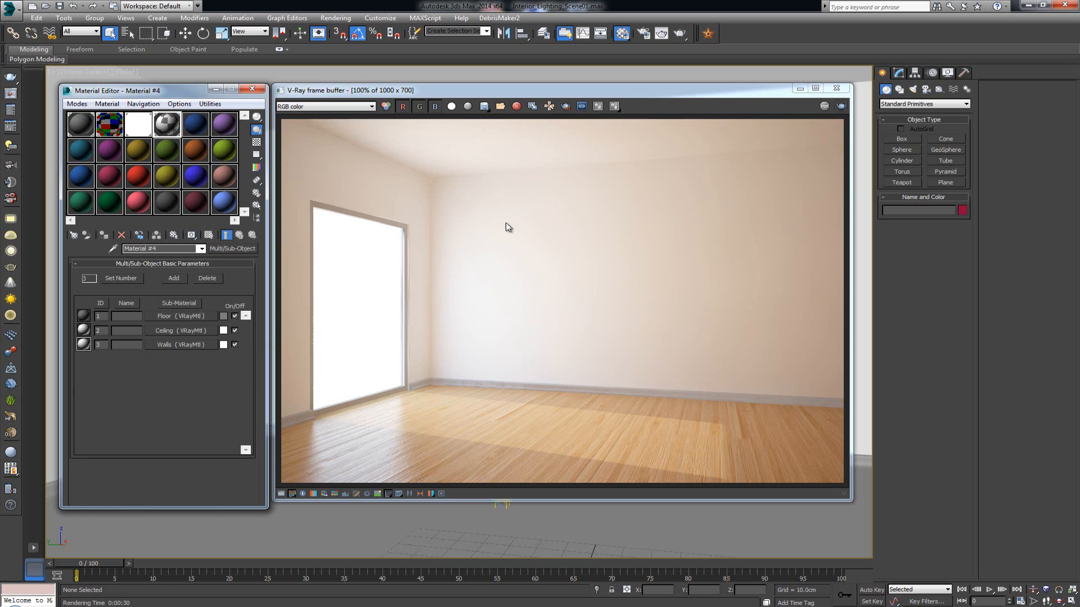
pyautogui.click(841, 110)
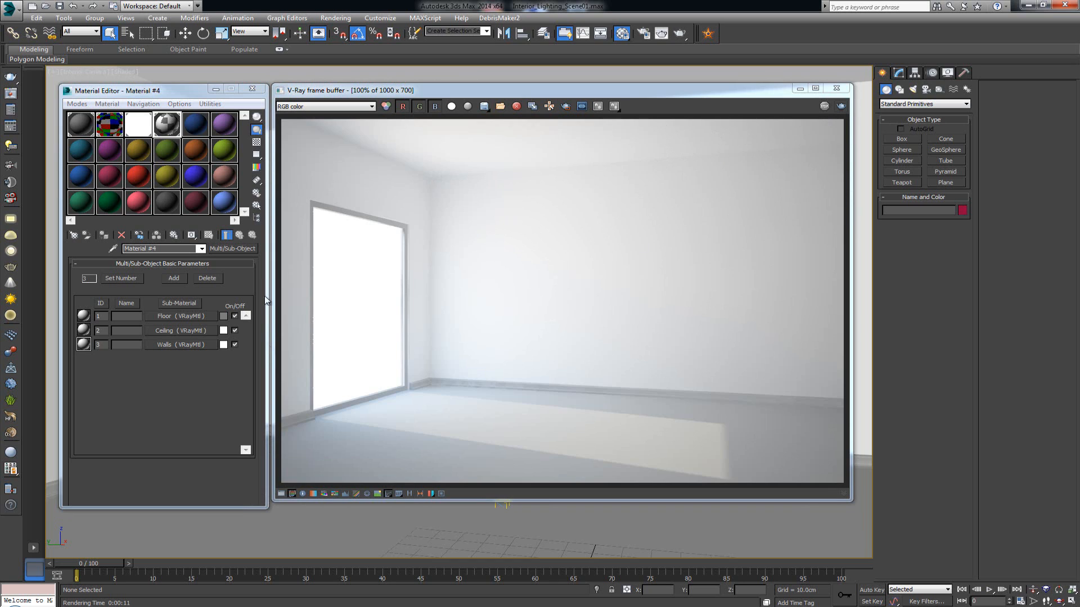
# Step: Open the Walls sub-material and bring its map slots into view, including Bump
pyautogui.click(180, 345)
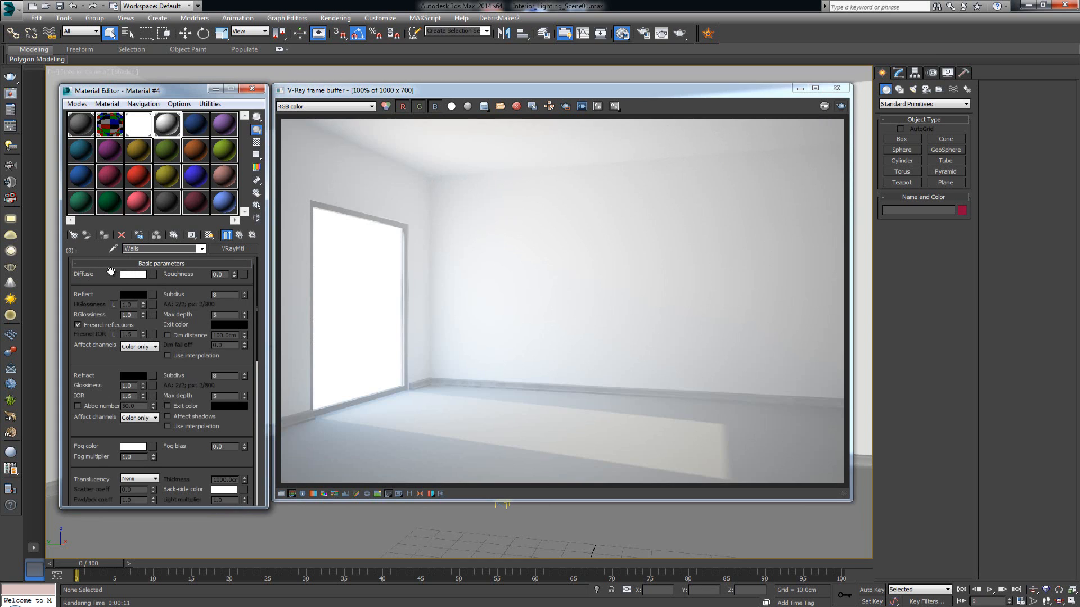
pyautogui.moveTo(205, 370); pyautogui.dragTo(217, 180)
pyautogui.scroll(-5, 88, 362)
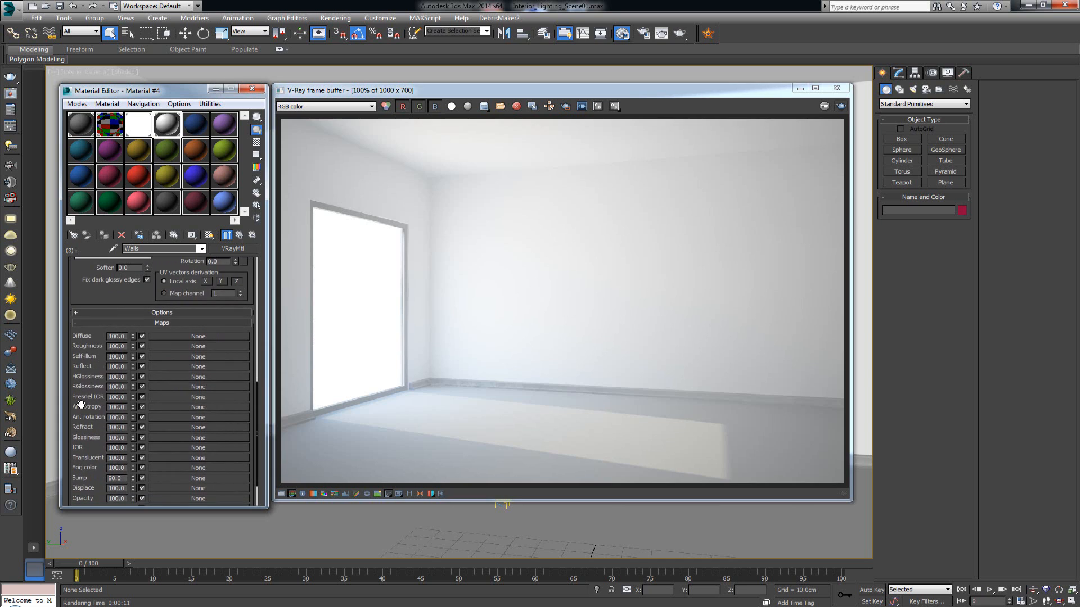
pyautogui.scroll(-1, 88, 363)
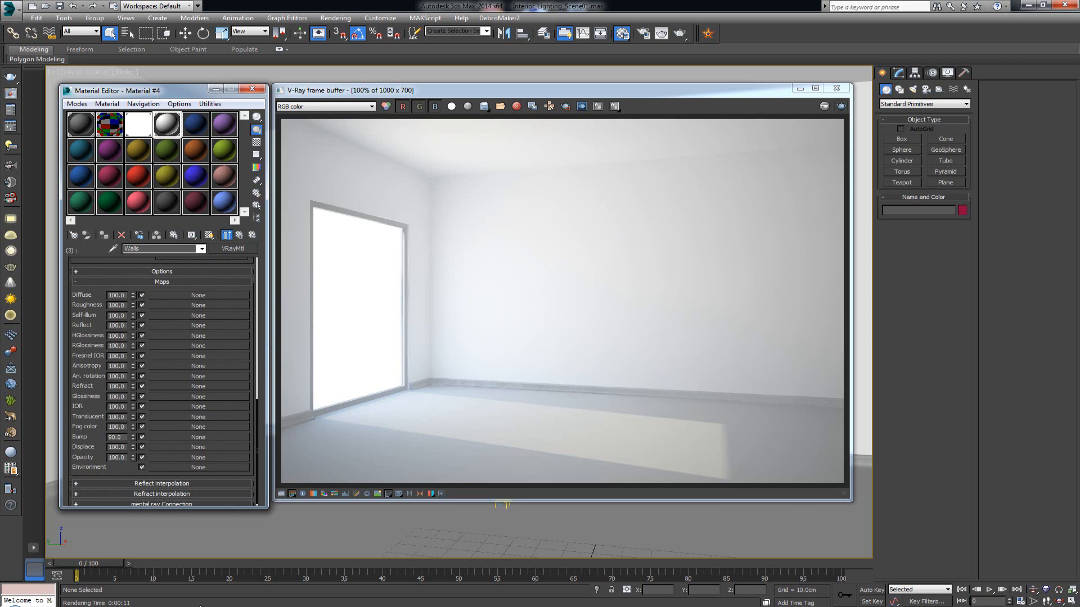
# Step: Switch to the Chrome browser and search Google Images for "wall bump seamless"
pyautogui.click(118, 606)
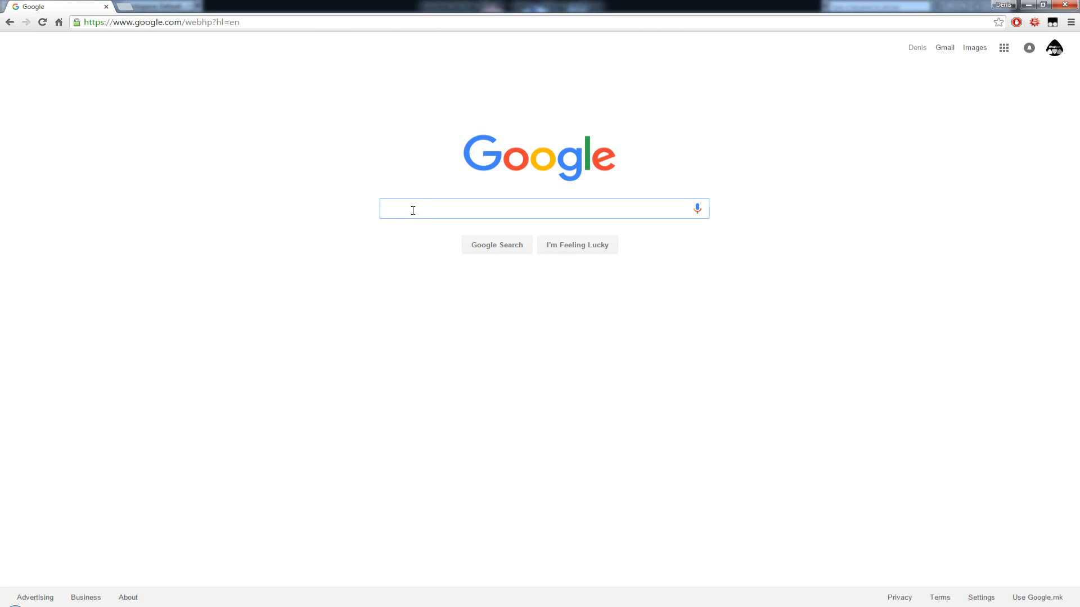
pyautogui.write('wall bump')
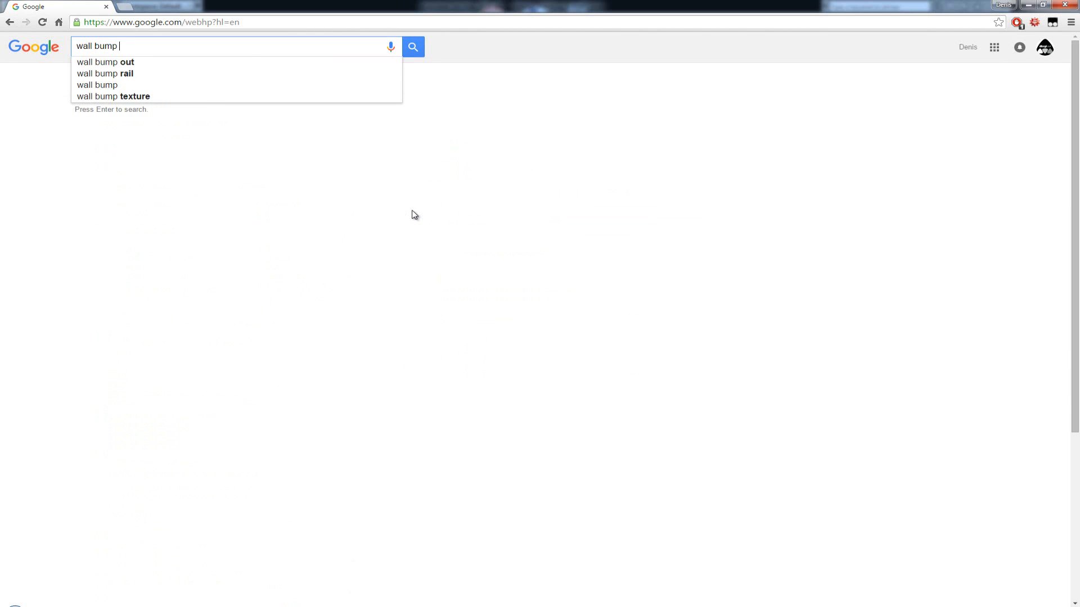
pyautogui.write(' seamless')
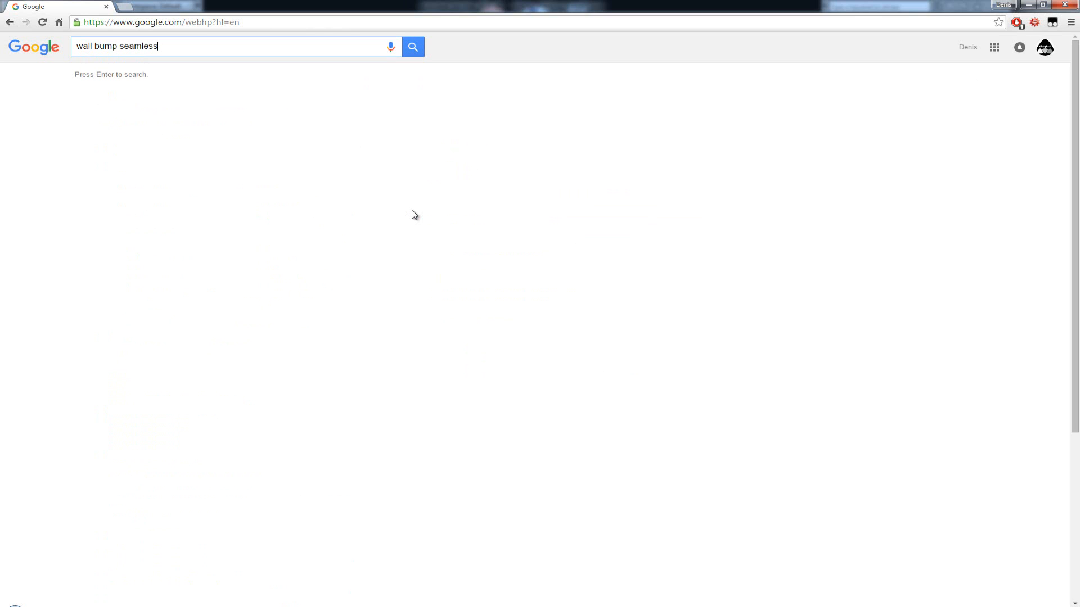
pyautogui.press('Return')
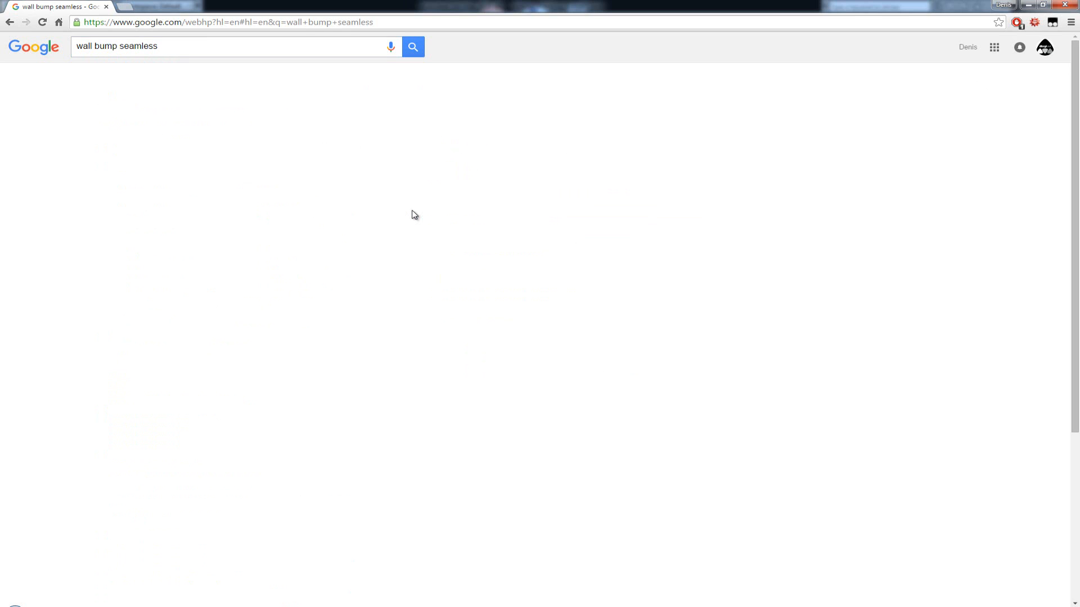
pyautogui.click(118, 85)
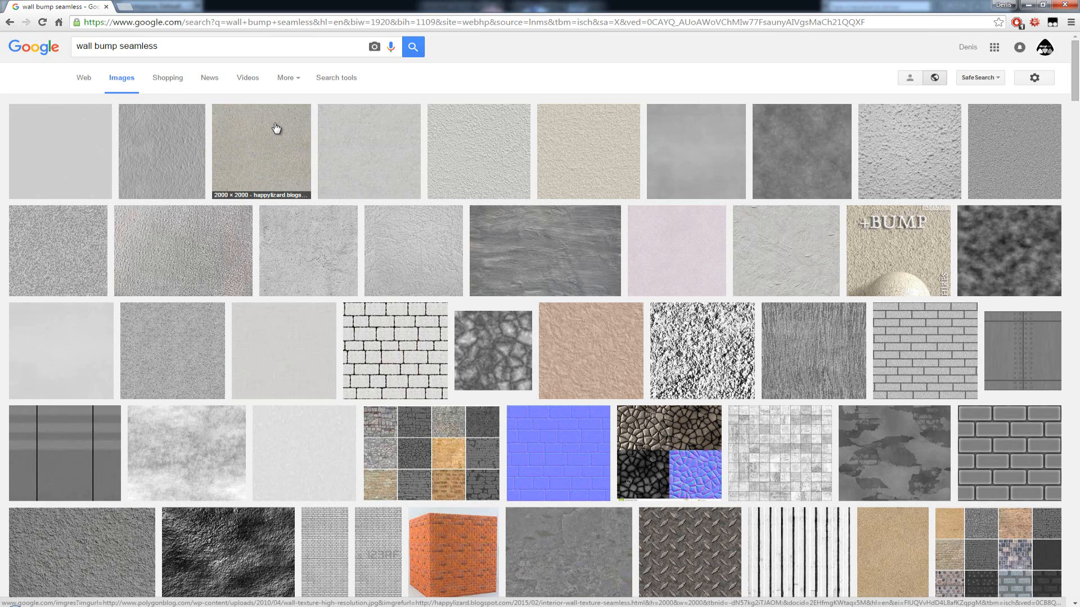
# Step: Restrict the image search to sizes larger than 2 MP using the advanced search options
pyautogui.click(1044, 83)
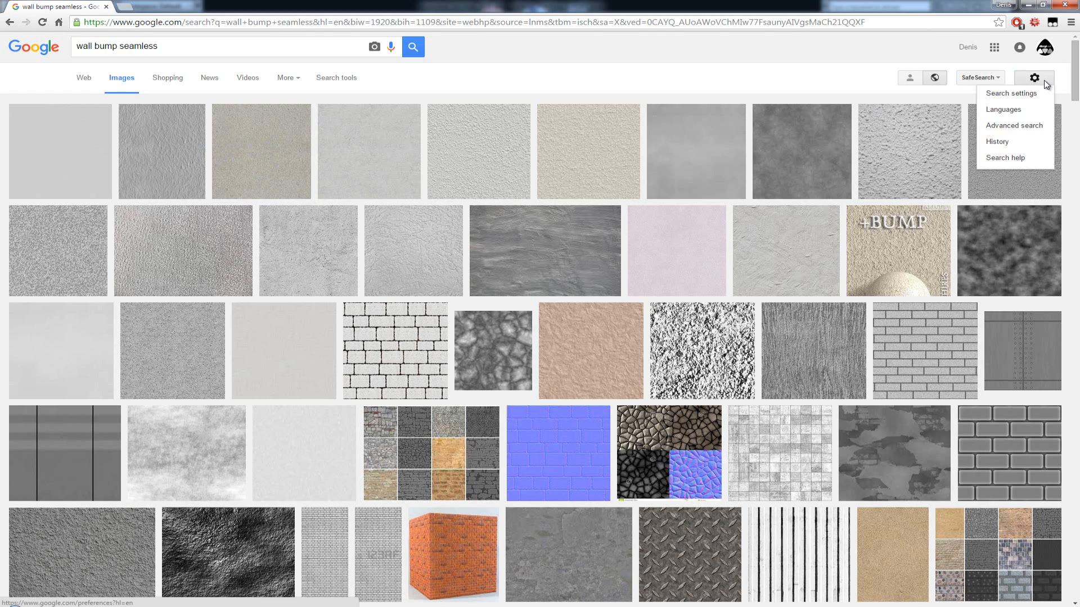
pyautogui.click(1004, 125)
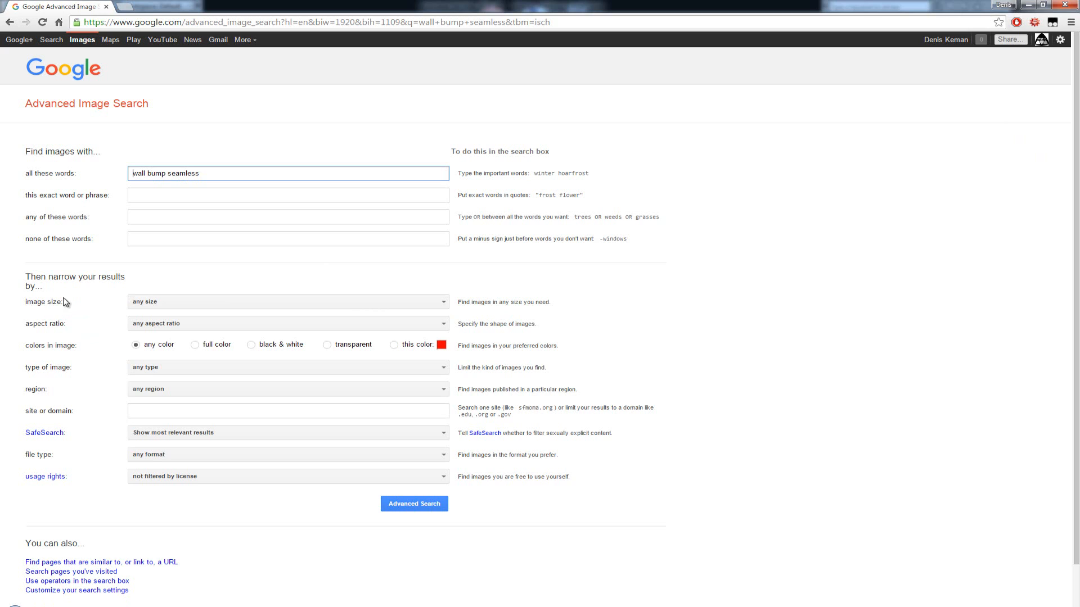
pyautogui.click(164, 304)
pyautogui.scroll(-2, 205, 349)
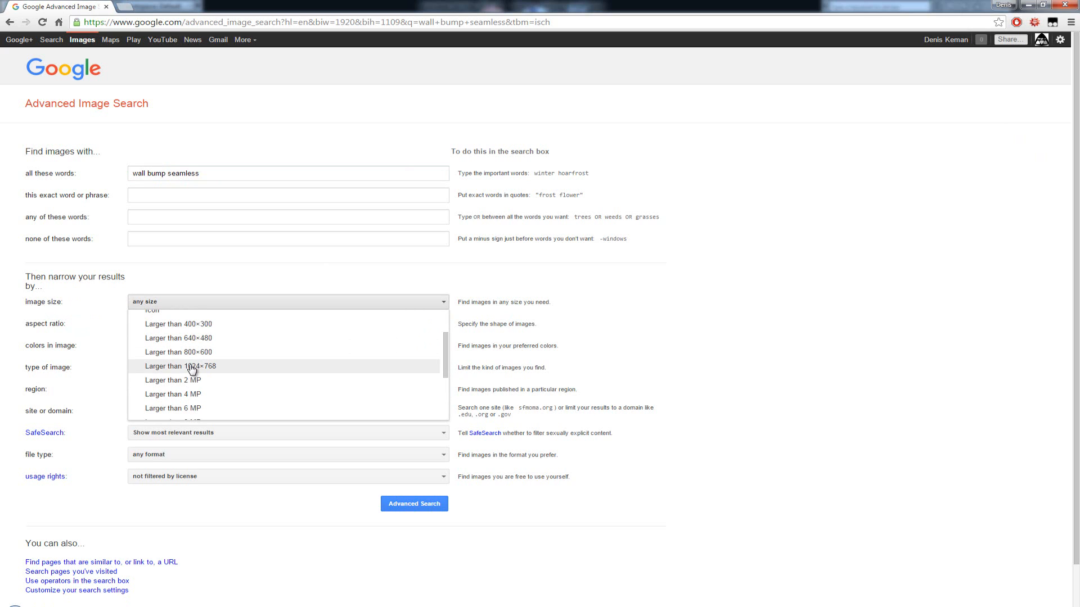
pyautogui.click(214, 387)
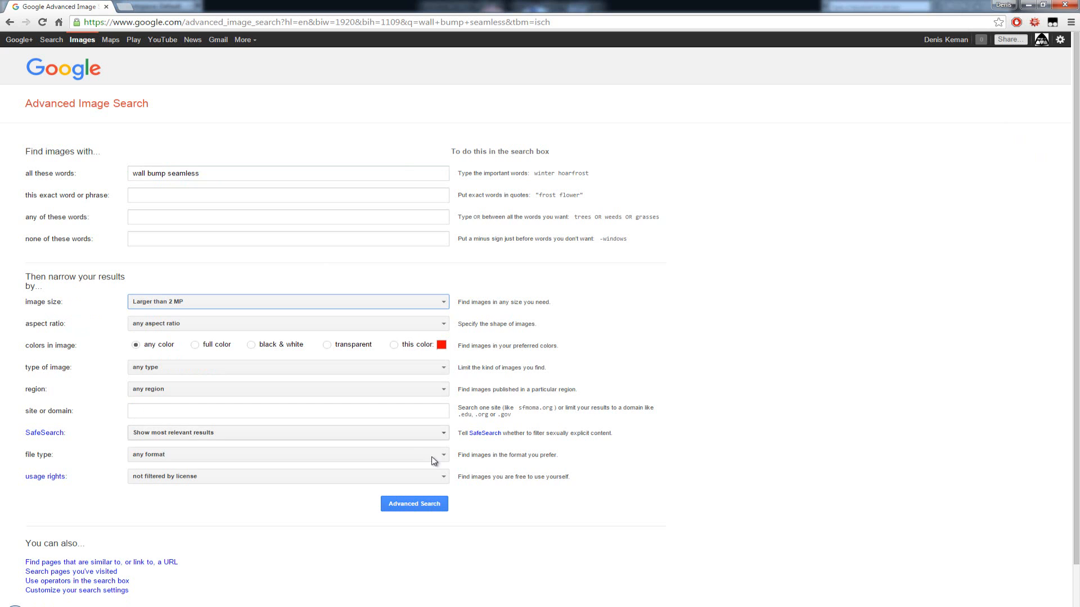
pyautogui.click(430, 508)
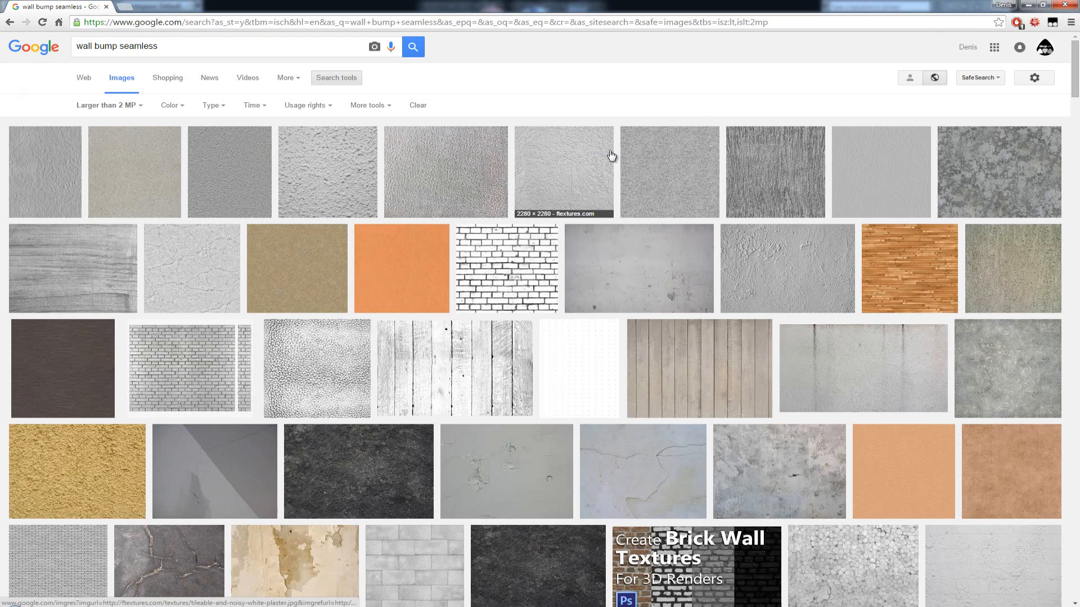
# Step: Preview the white plaster result and open the full-size image of the beige "Interior Wall Texture Seamless" result
pyautogui.click(561, 167)
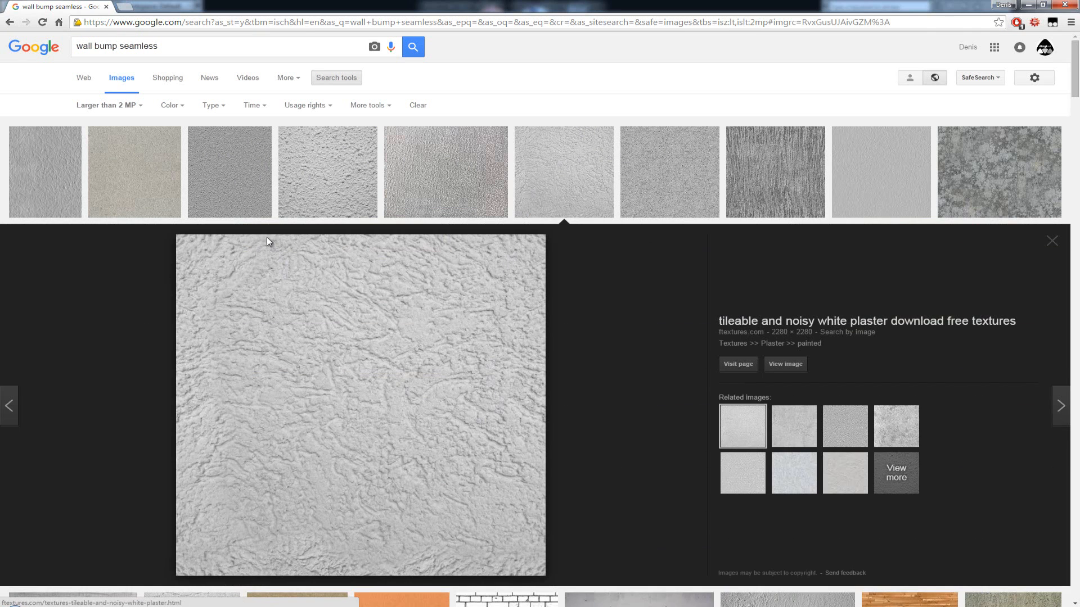
pyautogui.click(150, 180)
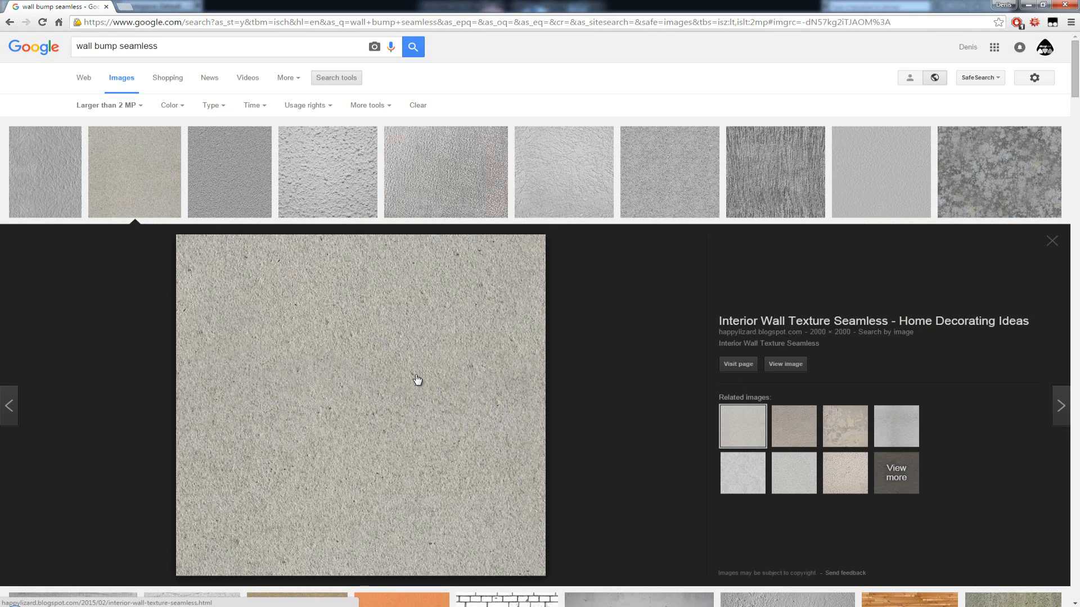
pyautogui.click(789, 365)
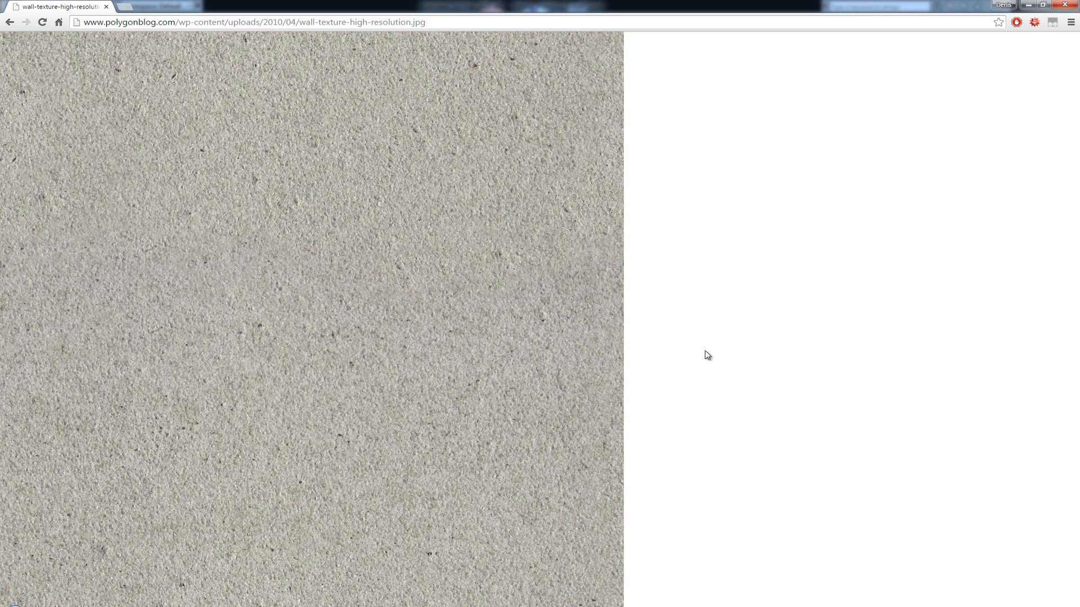
# Step: Save the full-size wall texture image as Wall_Bump in the Textures folder
pyautogui.rightClick(354, 206)
pyautogui.click(387, 212)
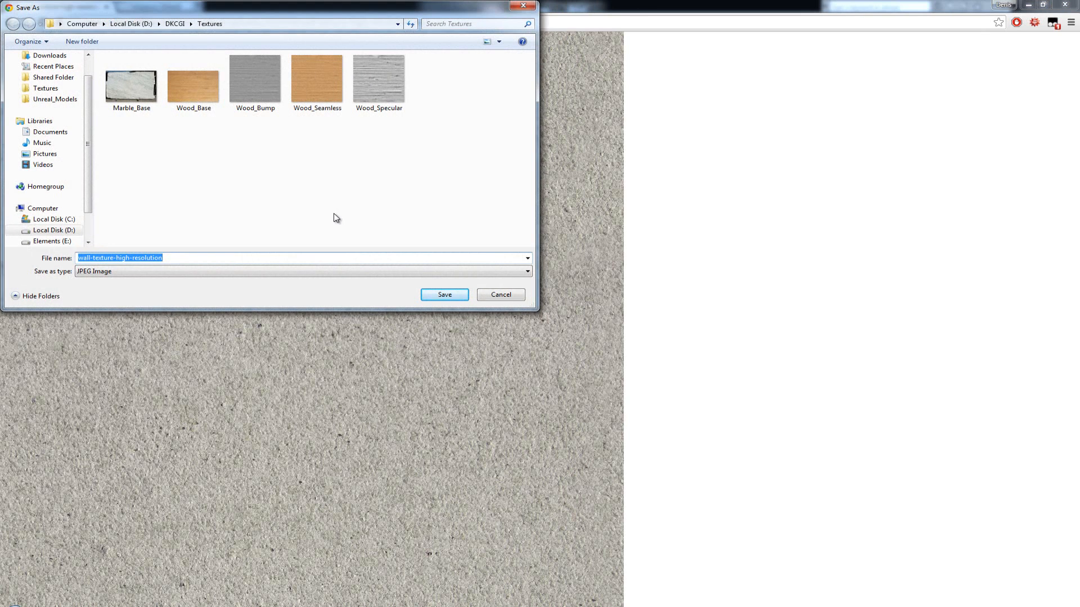
pyautogui.write('Wall_Bump')
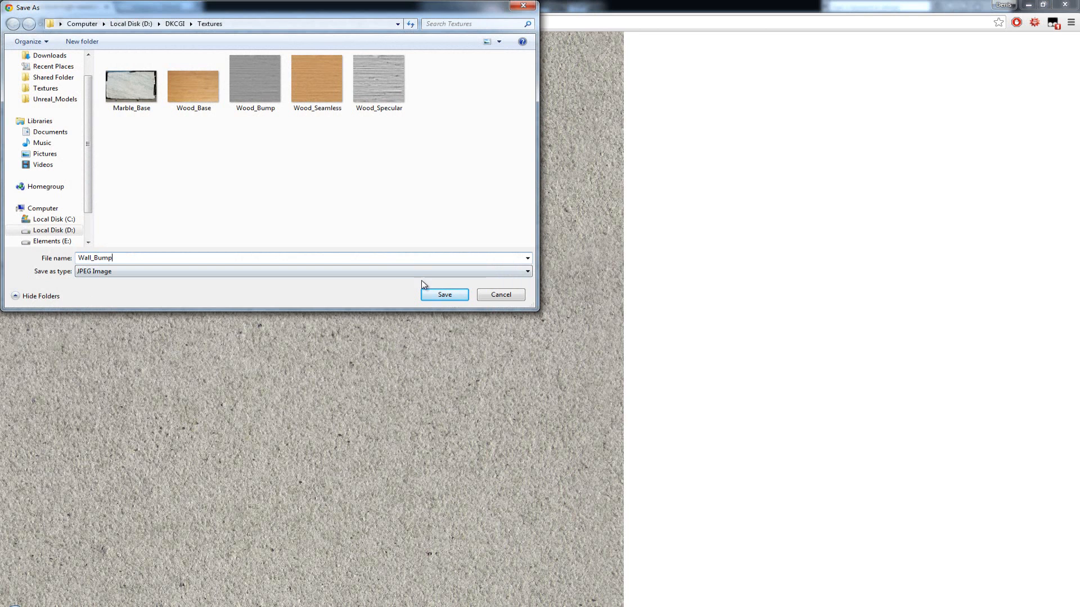
pyautogui.click(440, 294)
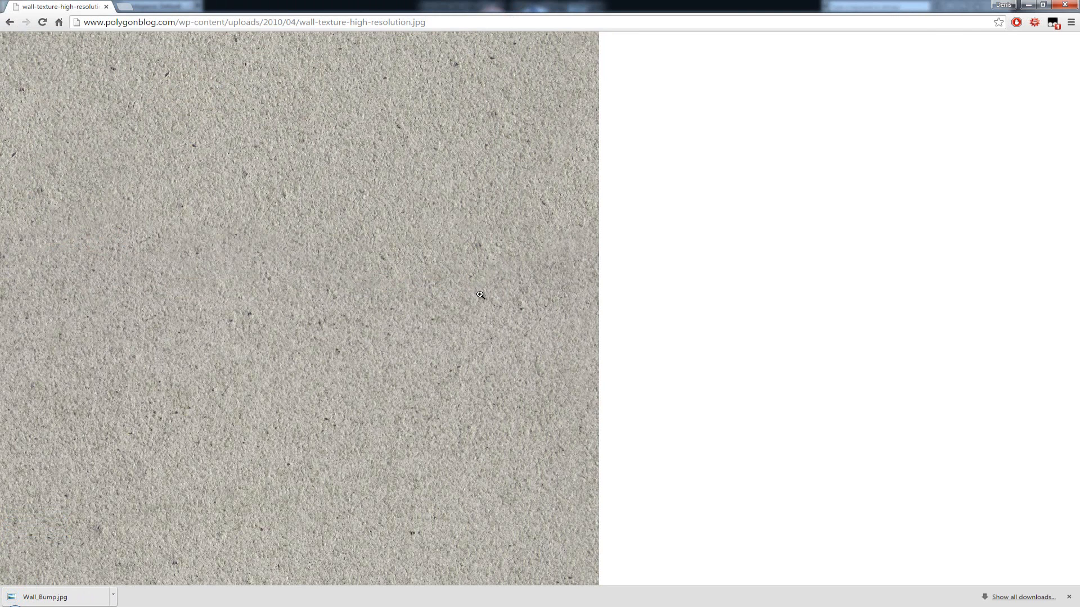
# Step: Switch to Photoshop and open the downloaded Wall_Bump.jpg
pyautogui.click(625, 606)
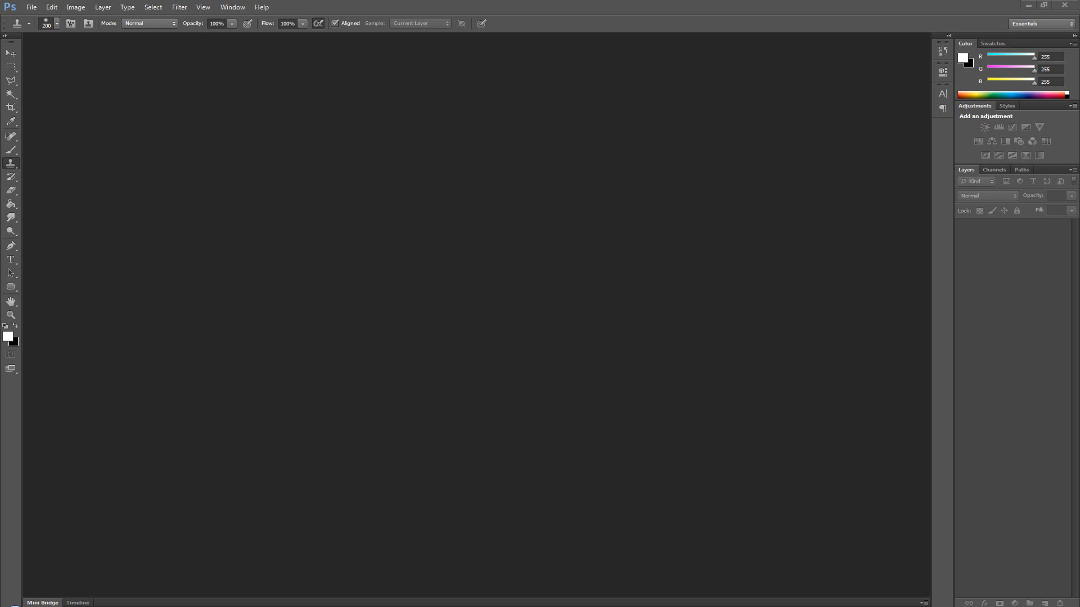
pyautogui.moveTo(625, 606); pyautogui.dragTo(491, 220)
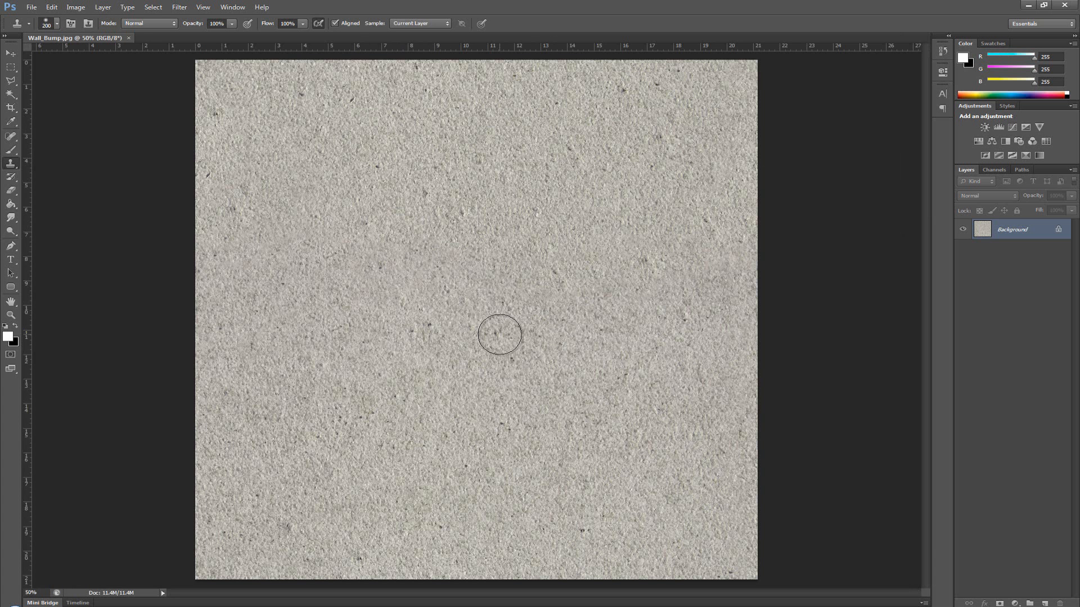
# Step: Check the texture's edges for seams by previewing an Offset of +1024 pixels in both directions with Wrap Around, without applying it
pyautogui.click(187, 8)
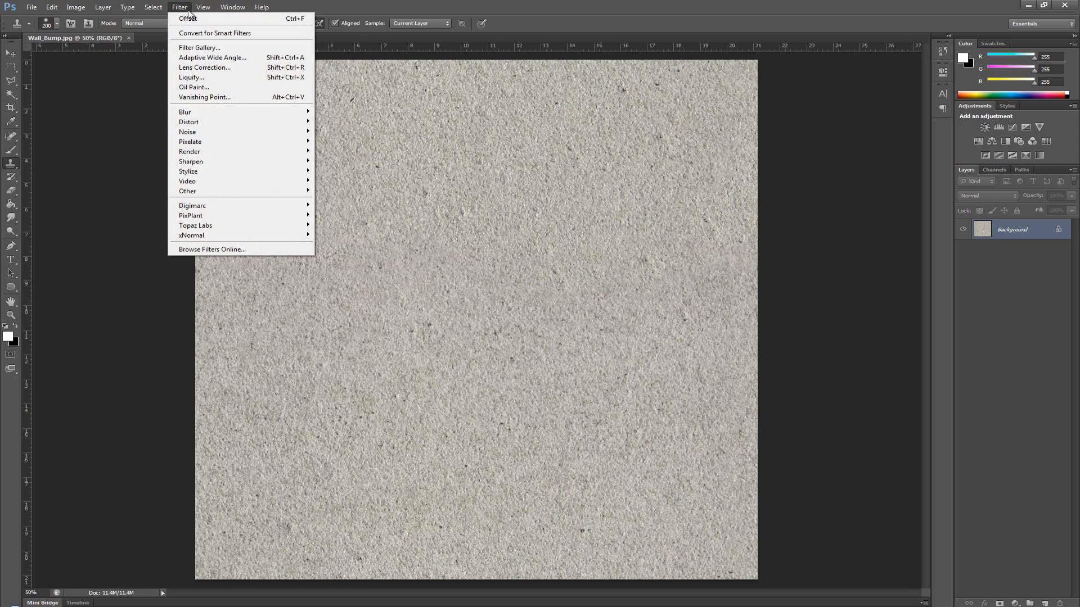
pyautogui.moveTo(265, 192)
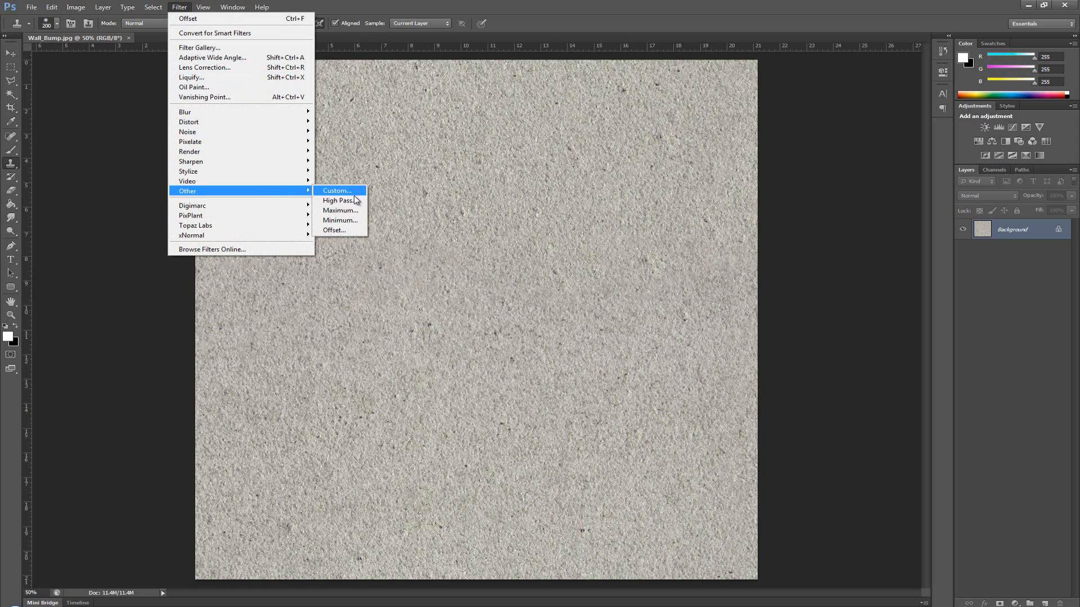
pyautogui.click(357, 232)
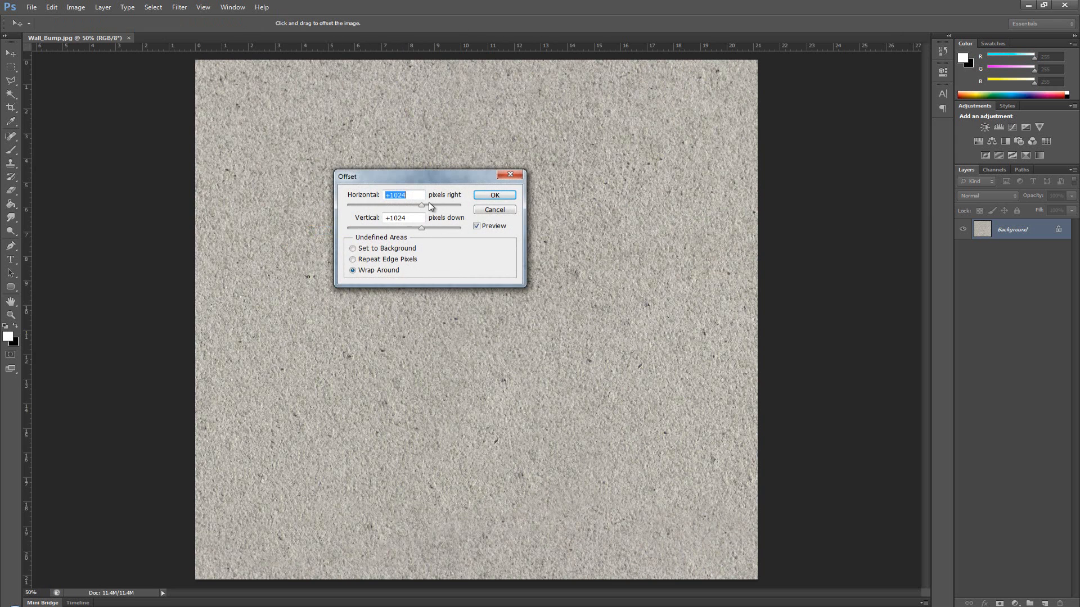
pyautogui.moveTo(444, 176); pyautogui.dragTo(809, 174)
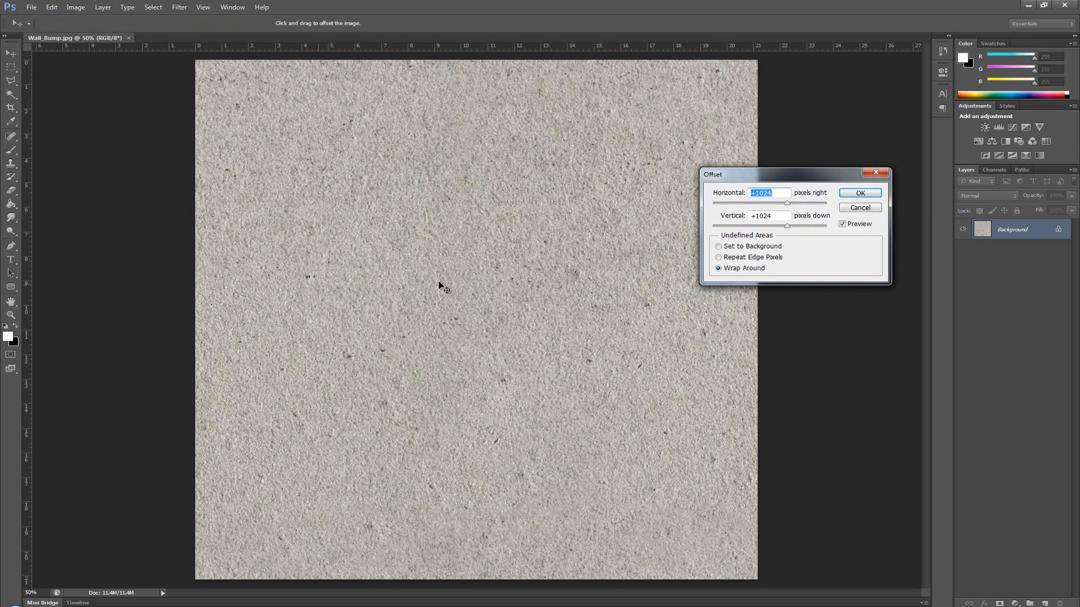
pyautogui.click(869, 210)
# Step: Desaturate the wall texture and save it as the JPEG Wall_Bump_BW in the Textures folder at the highest quality
pyautogui.press('s')
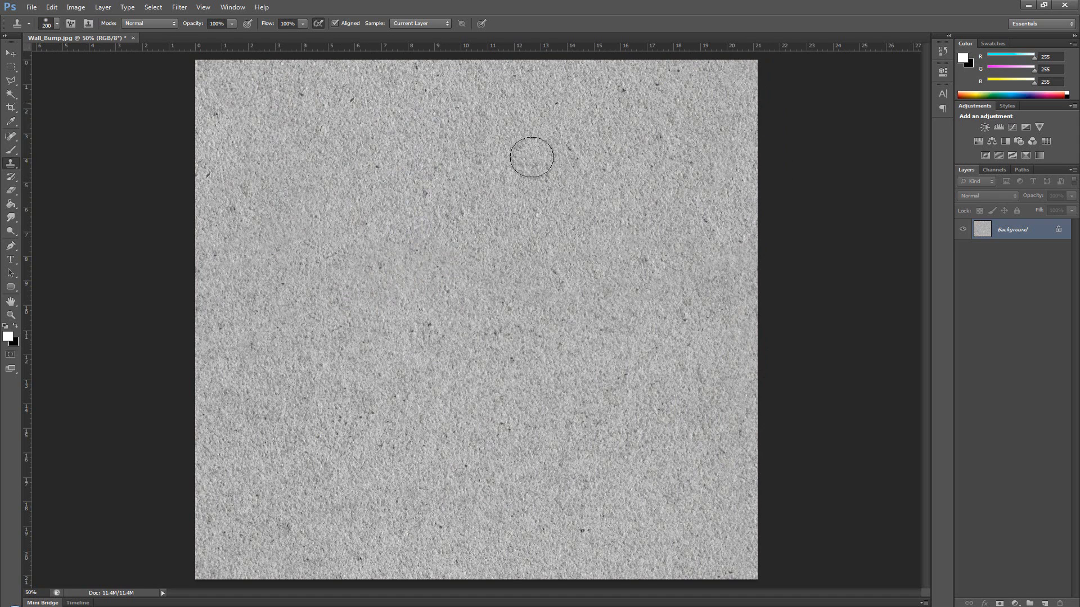
pyautogui.click(32, 7)
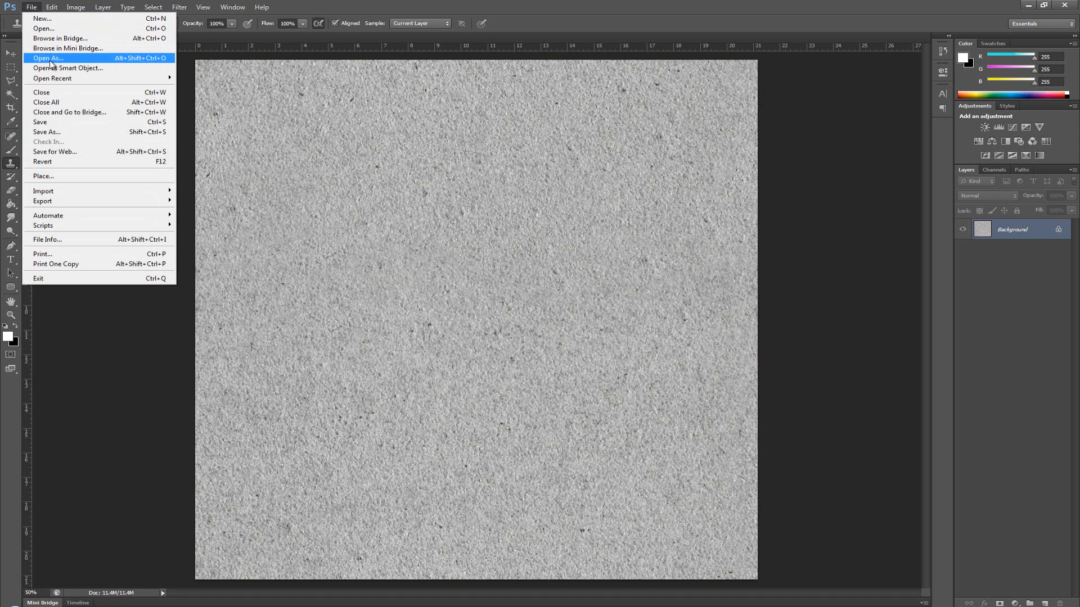
pyautogui.click(76, 132)
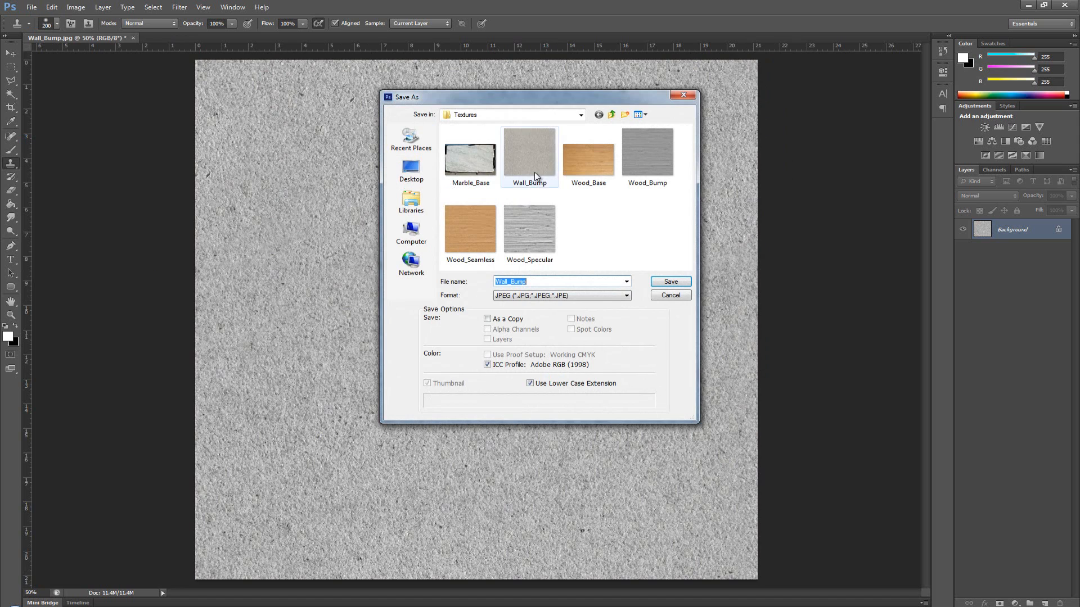
pyautogui.click(550, 281)
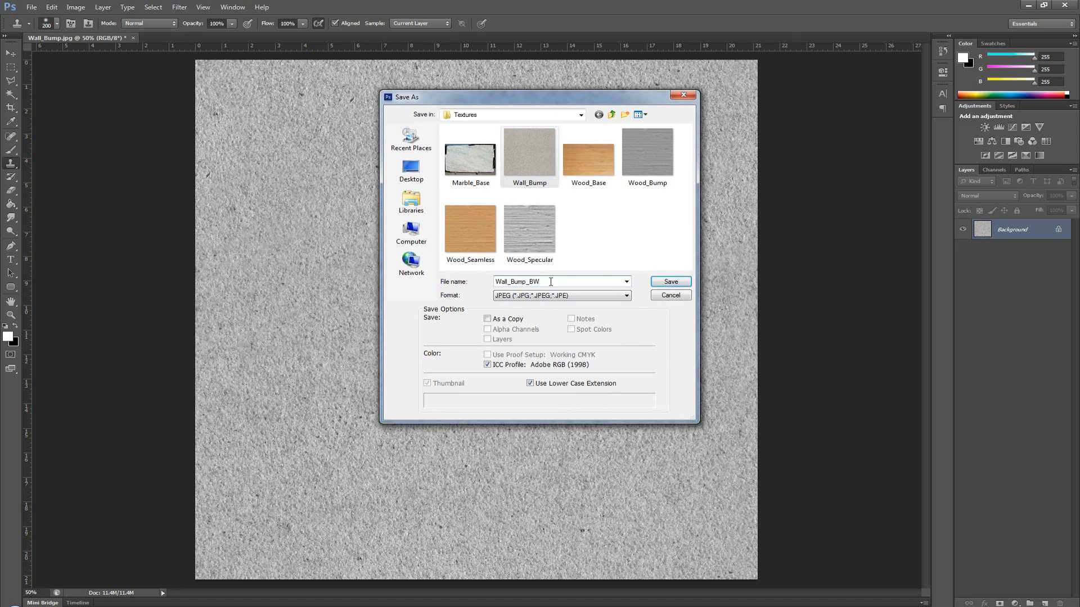
pyautogui.click(669, 284)
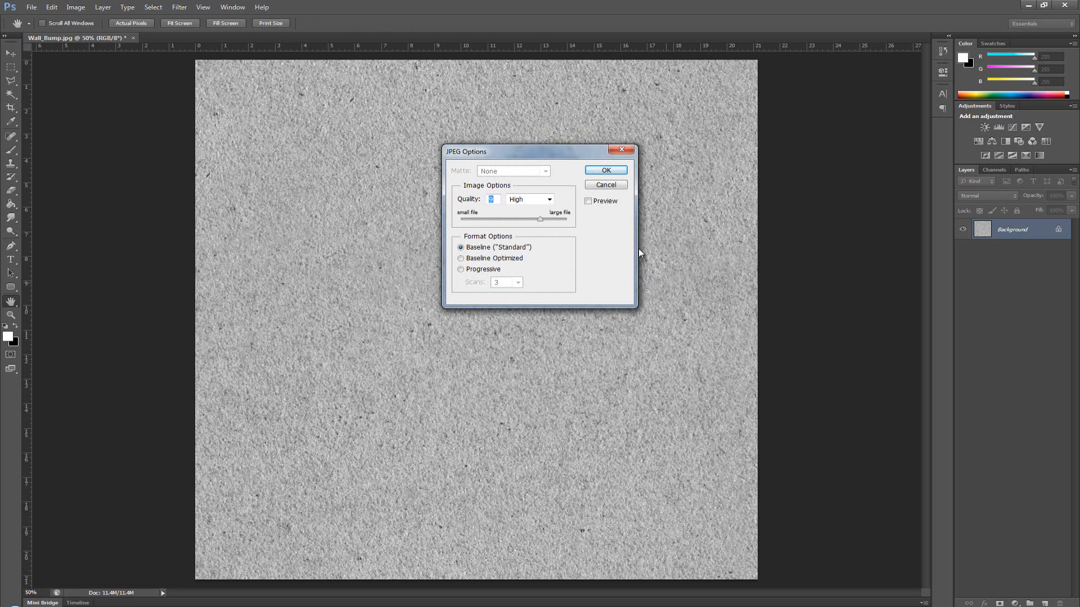
pyautogui.click(569, 219)
pyautogui.click(609, 171)
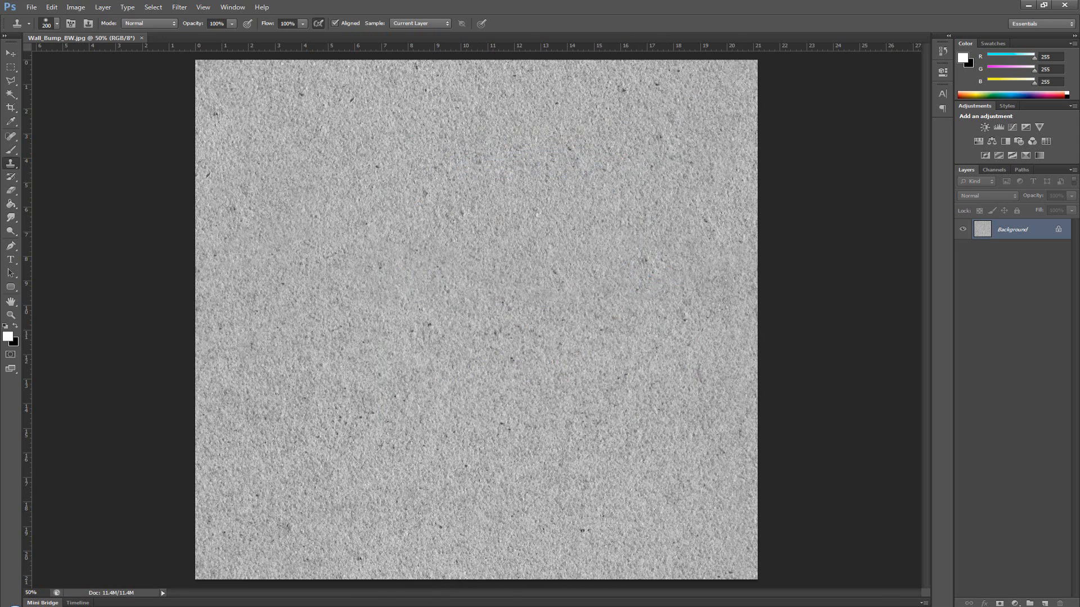
# Step: Switch to 3ds Max and assign the Wall_Bump_BW image from the Textures folder to the Walls material's Bump slot
pyautogui.click(451, 558)
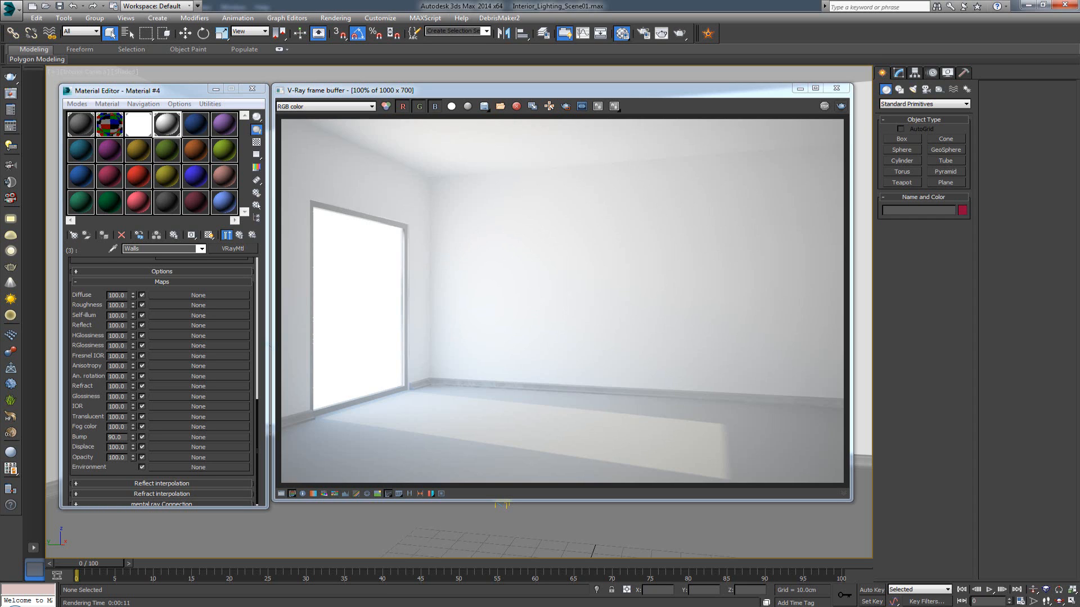
pyautogui.moveTo(0, 93); pyautogui.dragTo(690, 68)
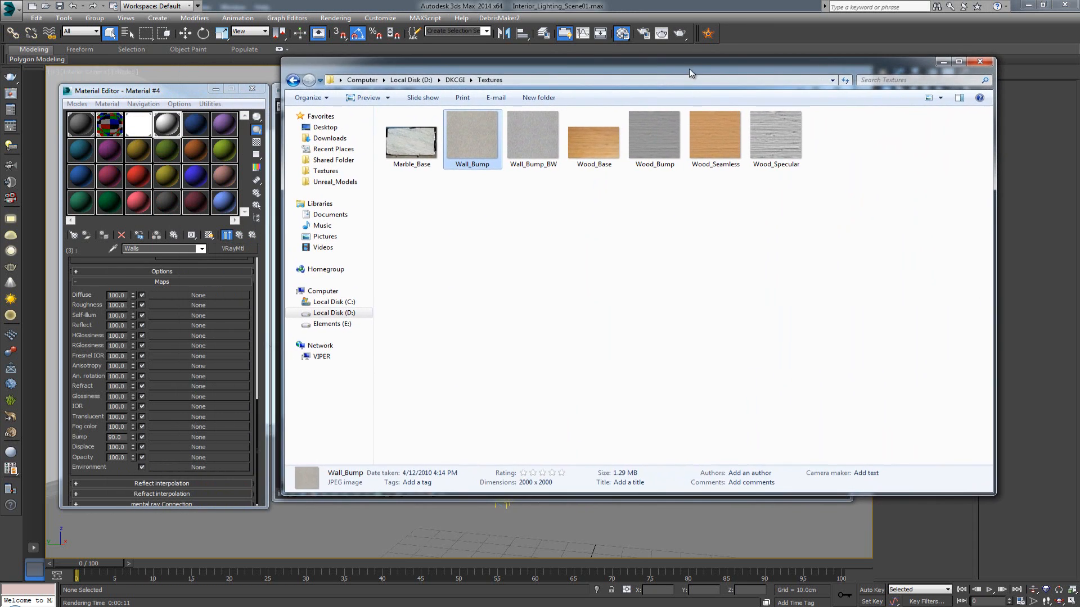
pyautogui.click(533, 143)
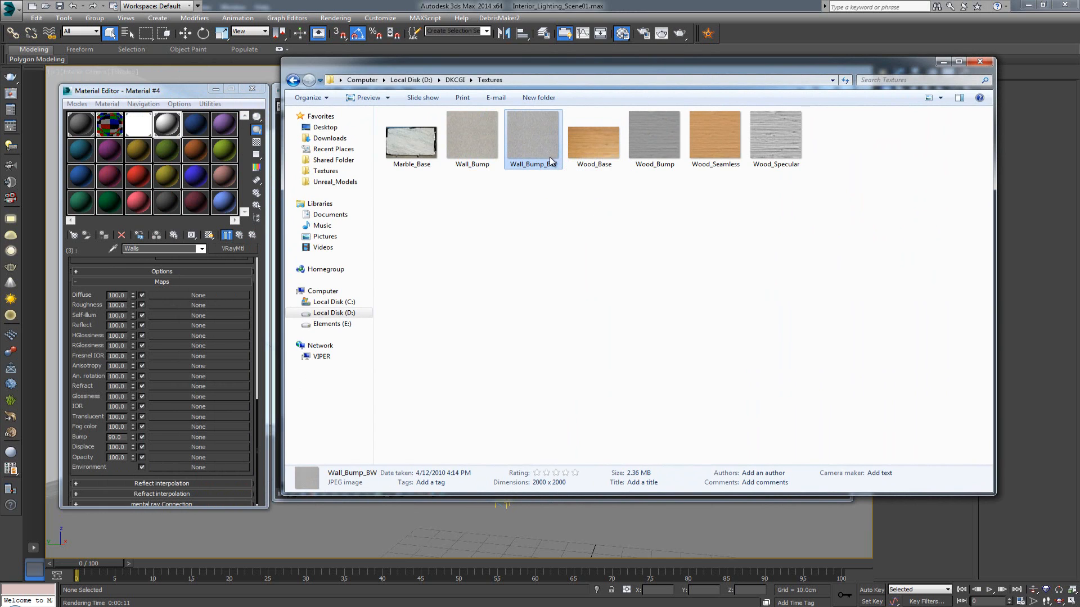
pyautogui.moveTo(548, 157); pyautogui.dragTo(201, 437)
pyautogui.moveTo(718, 67); pyautogui.dragTo(0, 54)
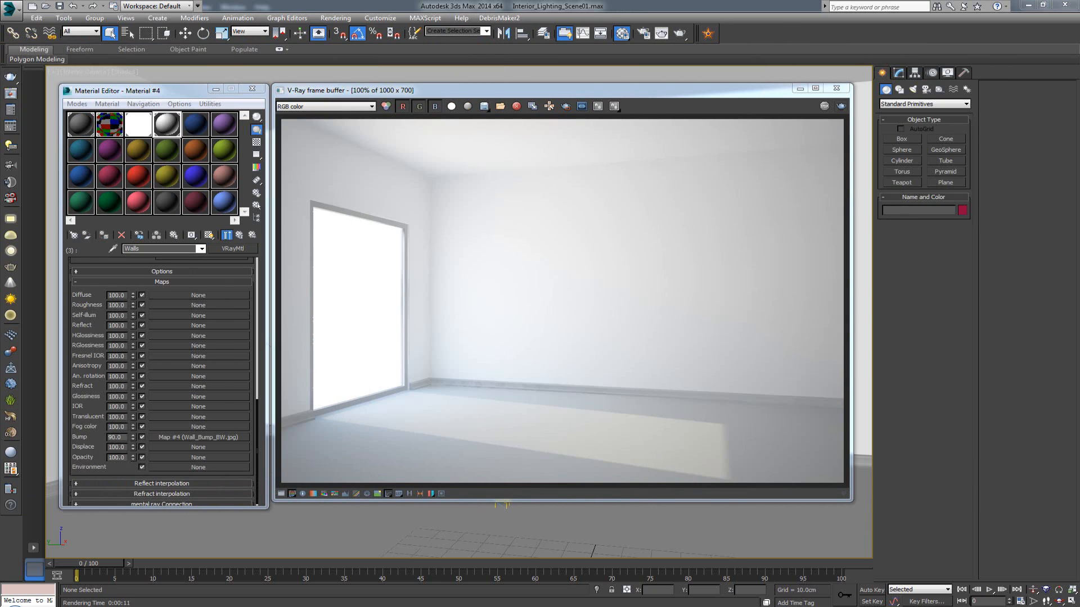
# Step: Show the bump bitmap on the walls in the viewport and set its tiling to U 3 and V 2
pyautogui.click(801, 89)
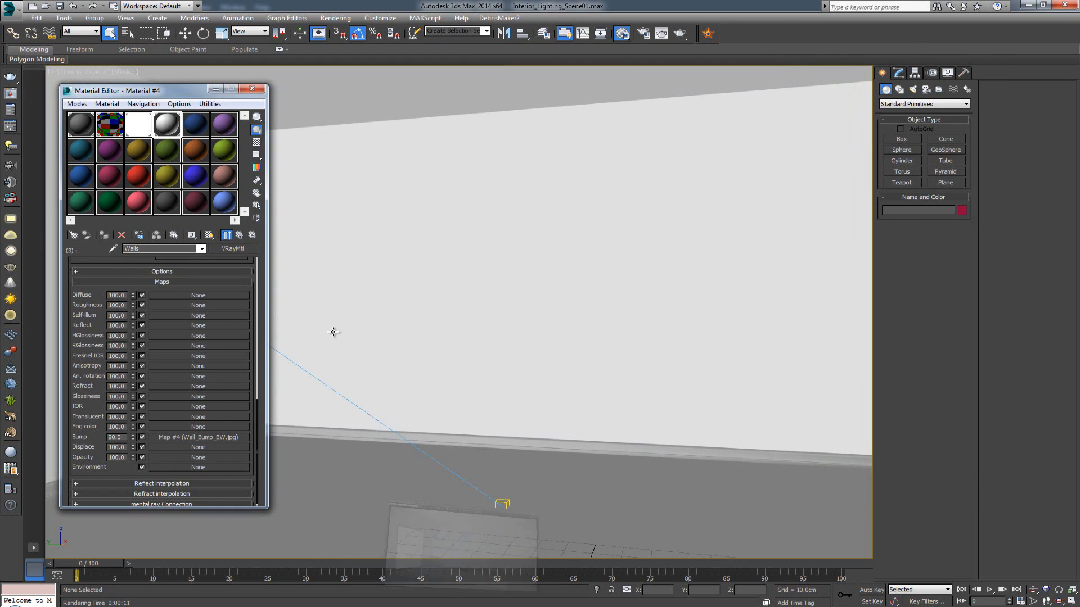
pyautogui.click(197, 437)
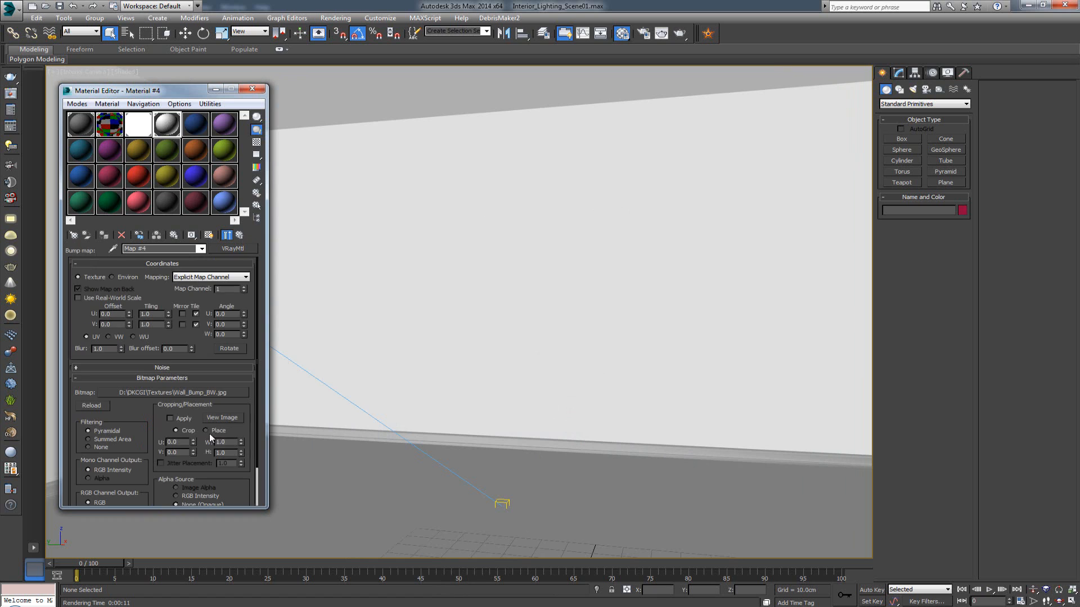
pyautogui.click(209, 235)
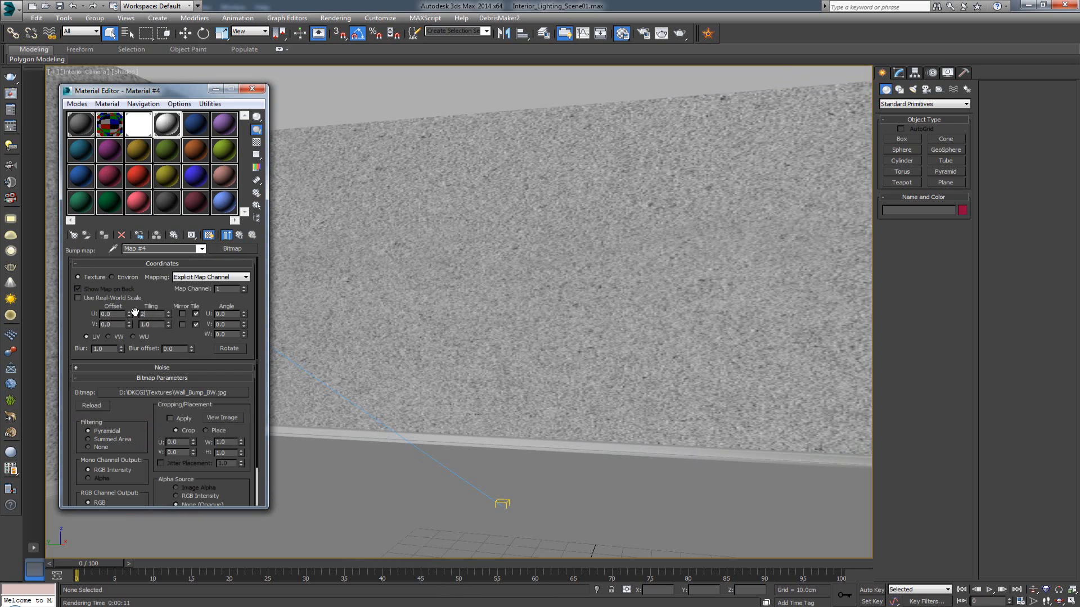
pyautogui.write('2')
pyautogui.press('Return')
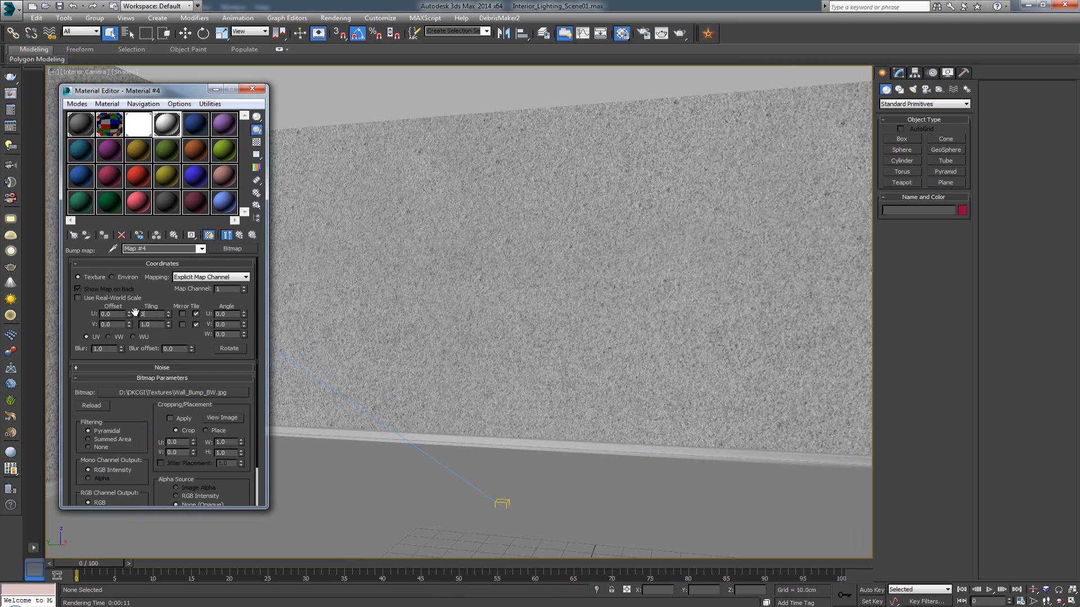
pyautogui.press('Return')
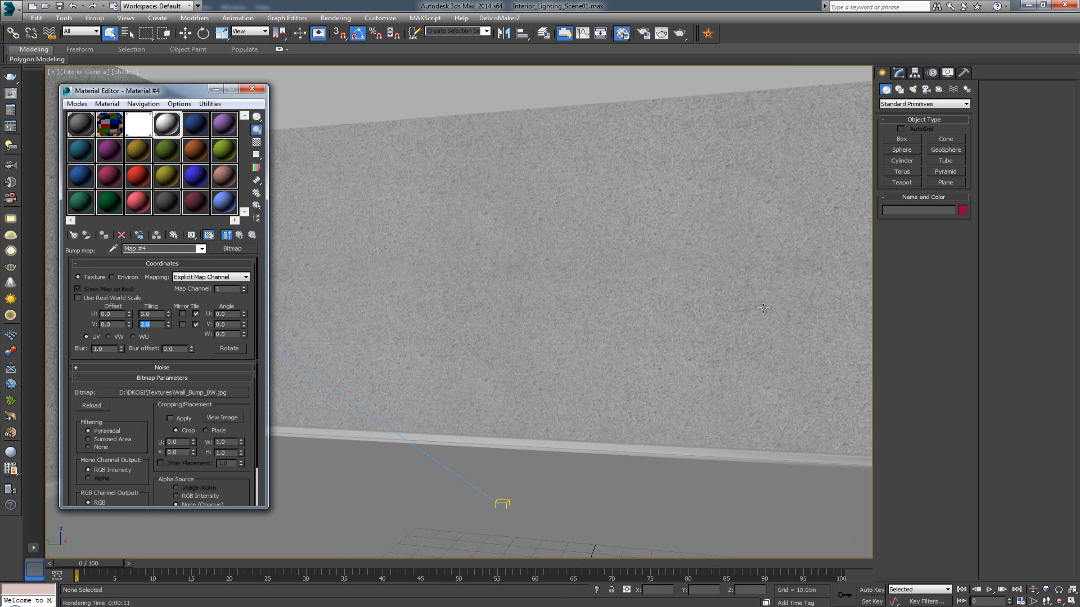
pyautogui.click(240, 236)
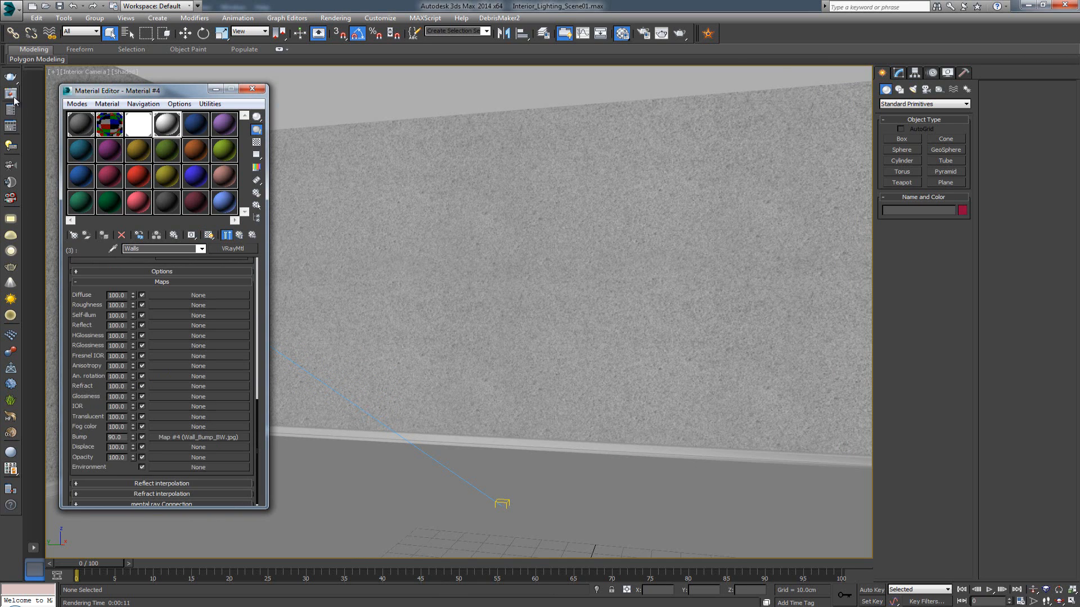
# Step: Bring back the V-Ray frame buffer and draw a render region around the large wall beside the window
pyautogui.click(12, 95)
pyautogui.click(565, 105)
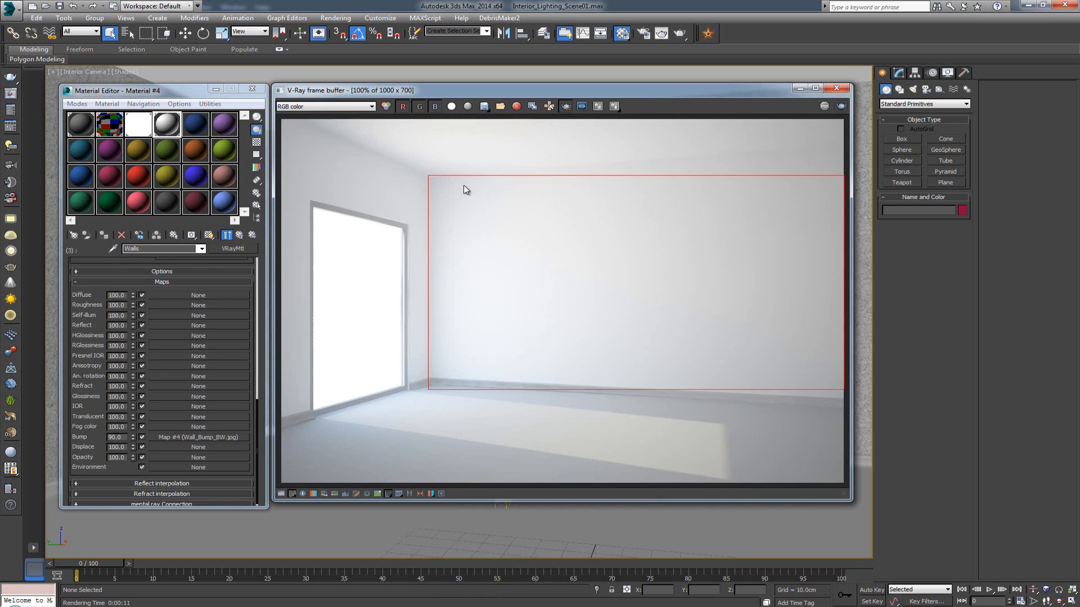
pyautogui.moveTo(428, 168); pyautogui.dragTo(845, 389)
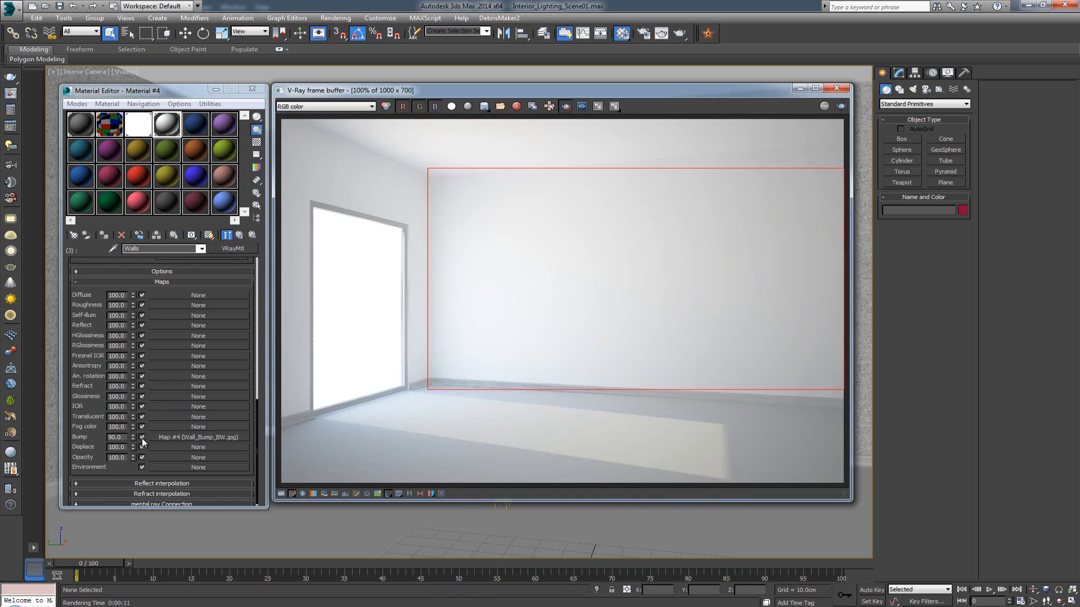
# Step: Set the Walls material's bump amount to 30, render the region, and examine the wall's surface detail up close
pyautogui.moveTo(125, 437); pyautogui.dragTo(112, 441)
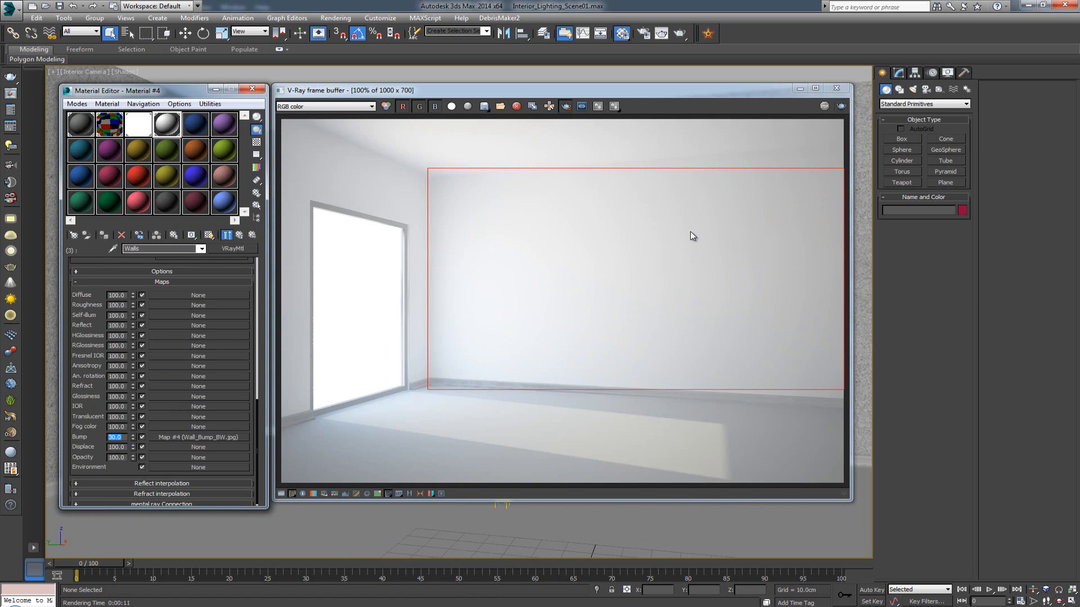
pyautogui.click(823, 106)
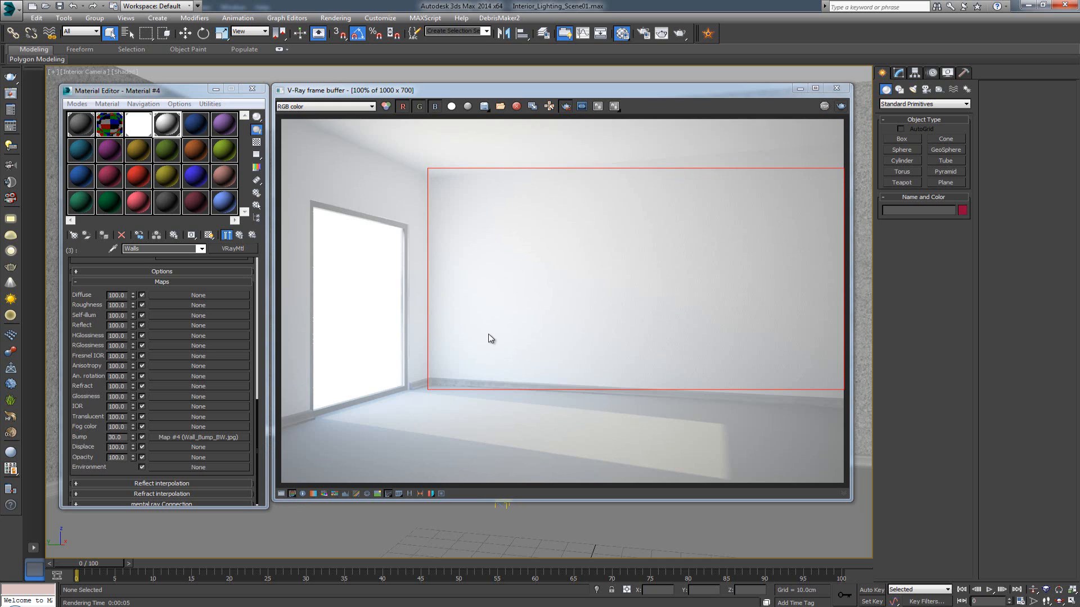
pyautogui.scroll(4, 490, 338)
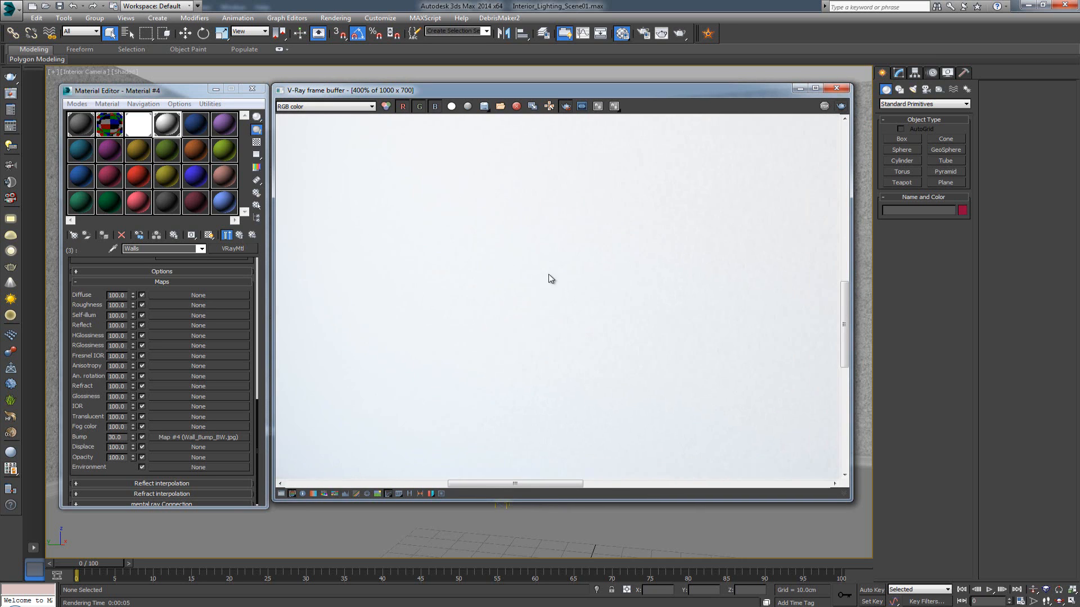
pyautogui.moveTo(737, 322); pyautogui.dragTo(478, 386, button='middle')
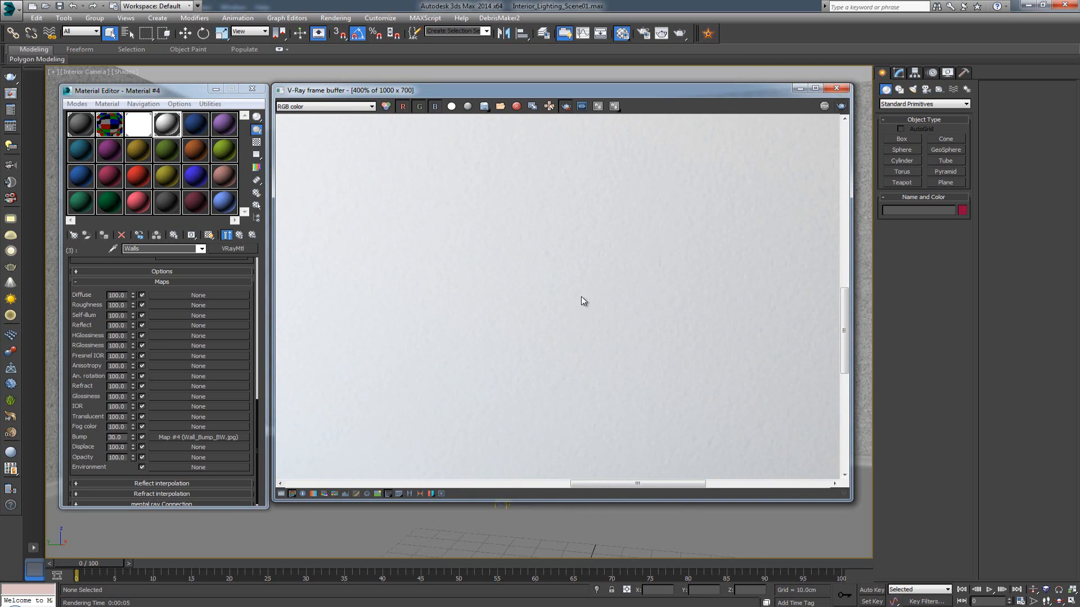
pyautogui.moveTo(679, 252); pyautogui.dragTo(573, 364, button='middle')
pyautogui.moveTo(618, 248); pyautogui.dragTo(607, 279, button='middle')
pyautogui.scroll(-1, 598, 281)
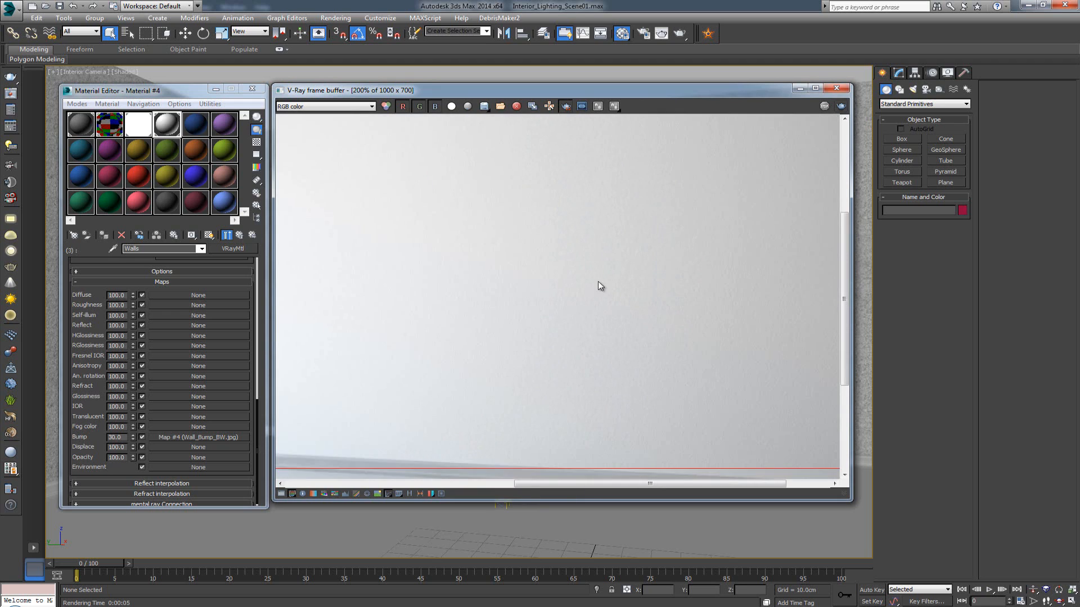
# Step: Set the Walls material's bump amount to 90 and render the region around the large wall again
pyautogui.scroll(-1, 598, 282)
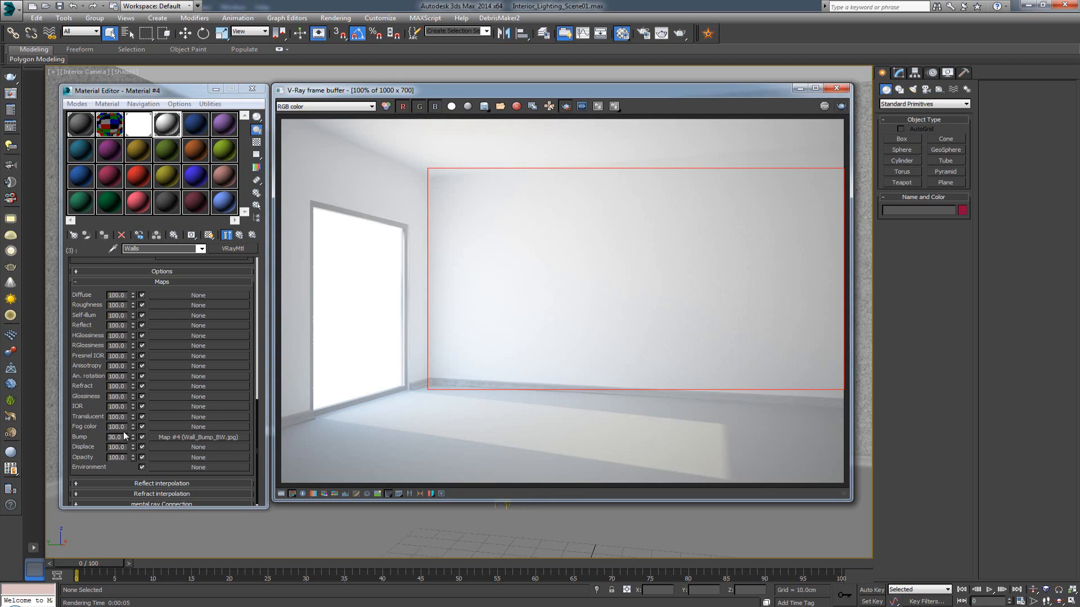
pyautogui.moveTo(124, 436); pyautogui.dragTo(105, 438)
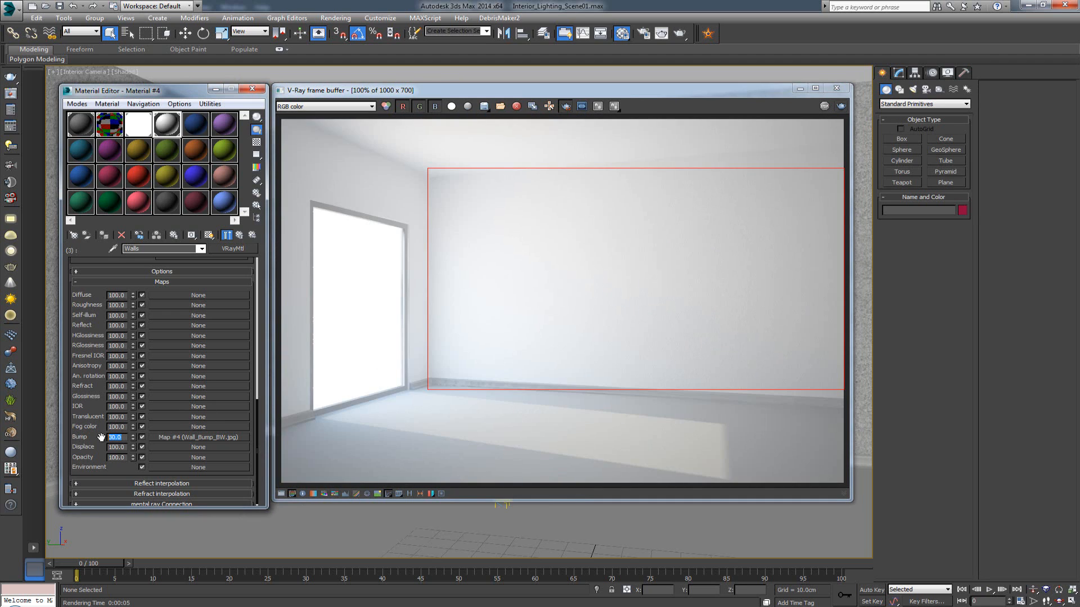
pyautogui.write('90')
pyautogui.press('Return')
pyautogui.click(627, 207)
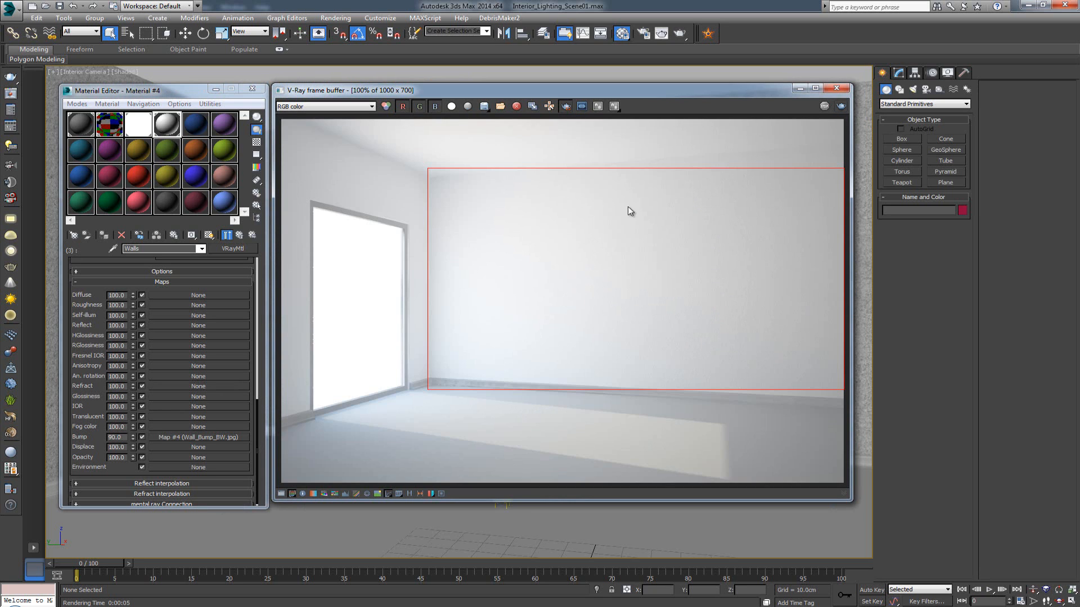
pyautogui.click(841, 107)
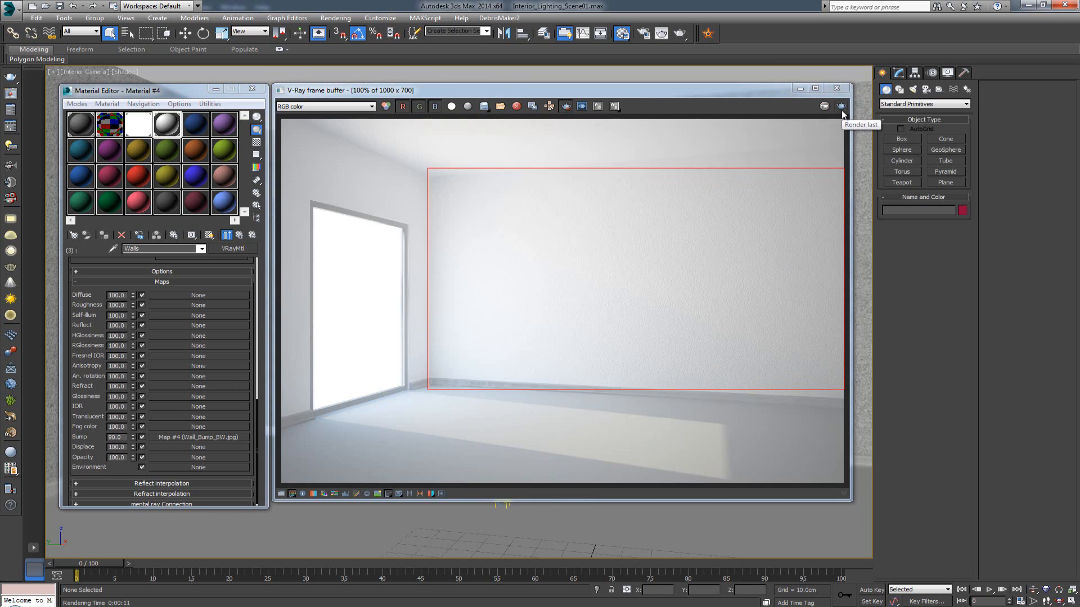
# Step: Examine the rendered wall's bump detail up close, from its upper edge down to the baseboard
pyautogui.scroll(1, 675, 302)
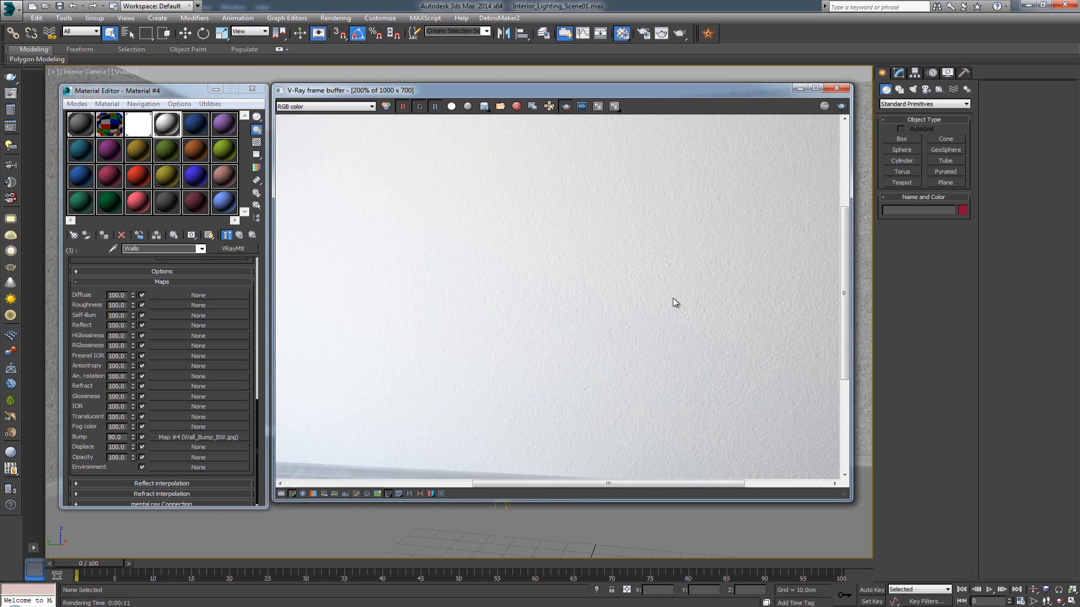
pyautogui.moveTo(624, 221); pyautogui.dragTo(631, 292, button='middle')
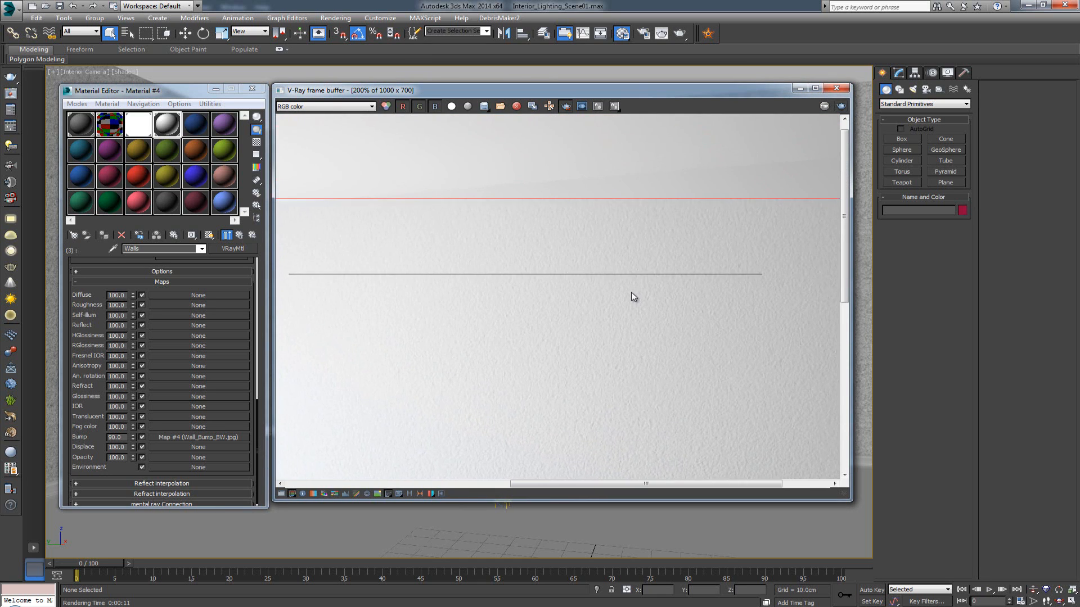
pyautogui.scroll(1, 631, 292)
pyautogui.moveTo(421, 325); pyautogui.dragTo(618, 190, button='middle')
pyautogui.scroll(-1, 619, 190)
pyautogui.moveTo(309, 438); pyautogui.dragTo(546, 292, button='middle')
pyautogui.moveTo(773, 248); pyautogui.dragTo(673, 322, button='middle')
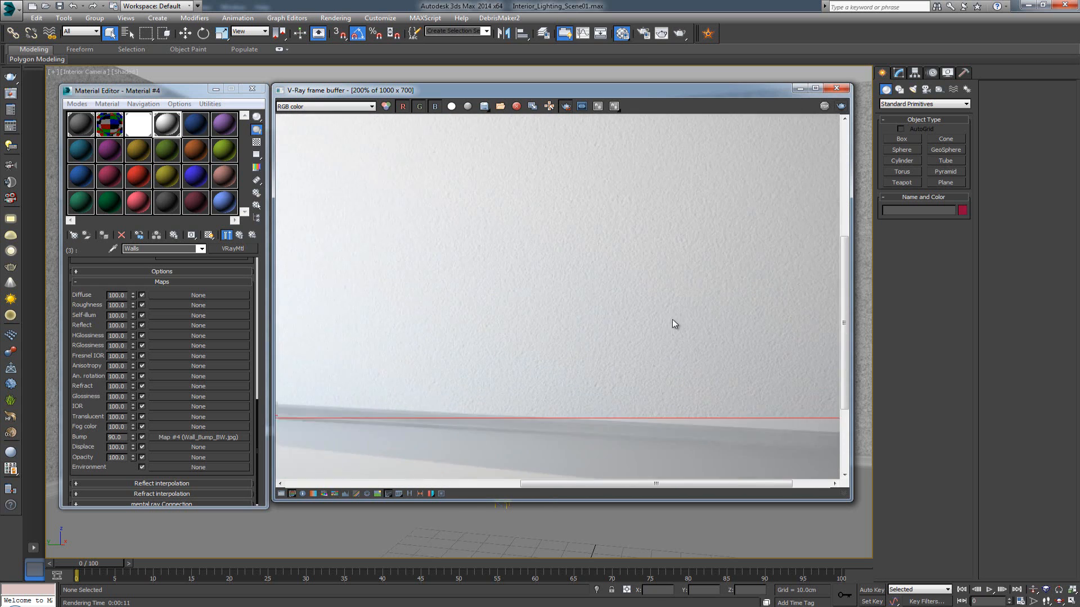
pyautogui.scroll(-1, 673, 322)
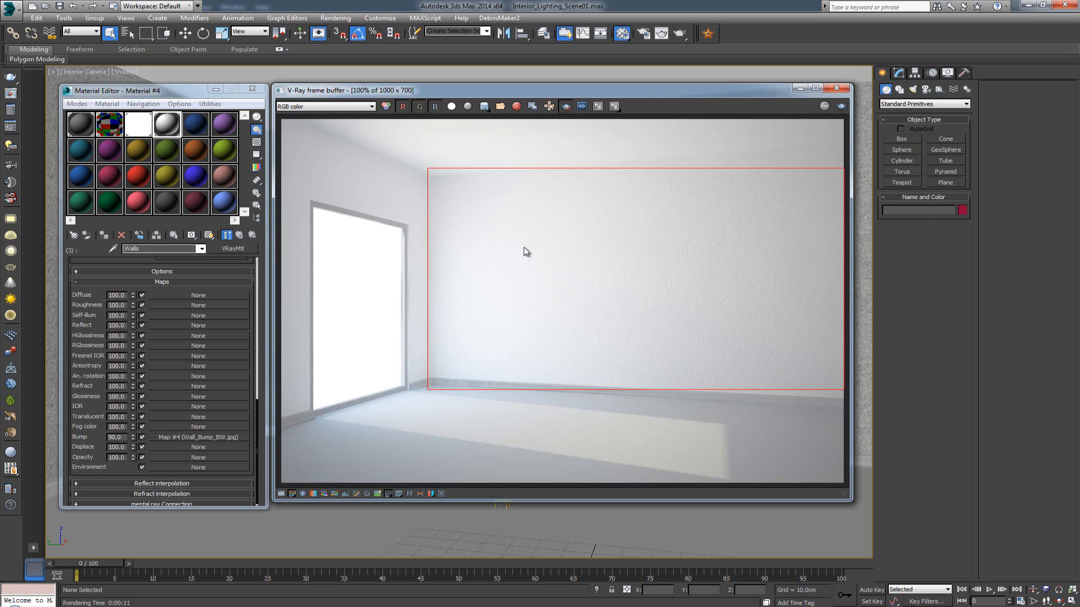
pyautogui.scroll(1, 524, 247)
pyautogui.moveTo(653, 283); pyautogui.dragTo(654, 239, button='middle')
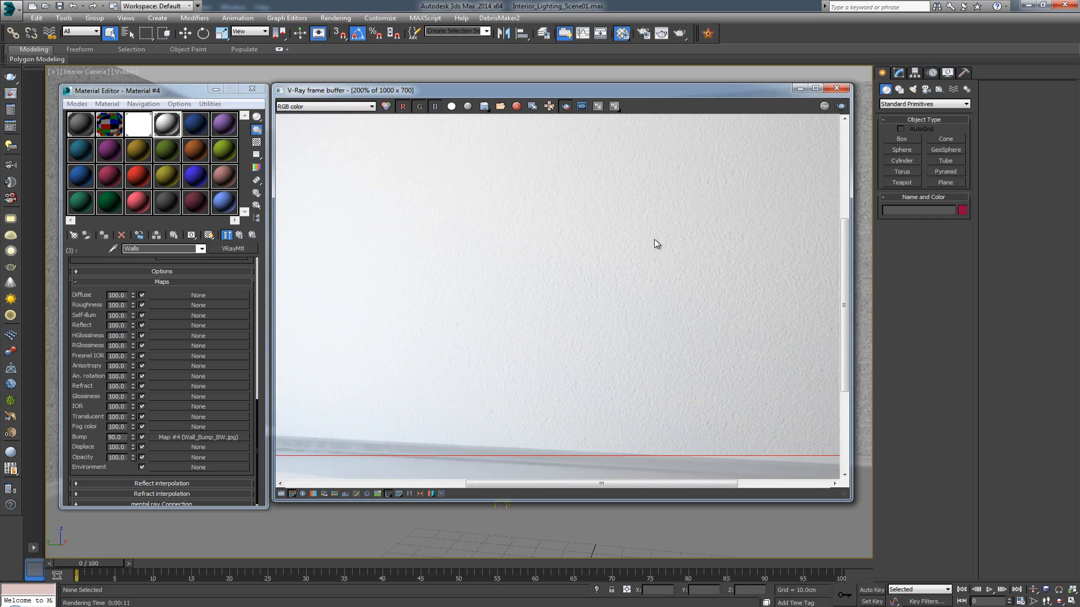
pyautogui.scroll(-1, 543, 260)
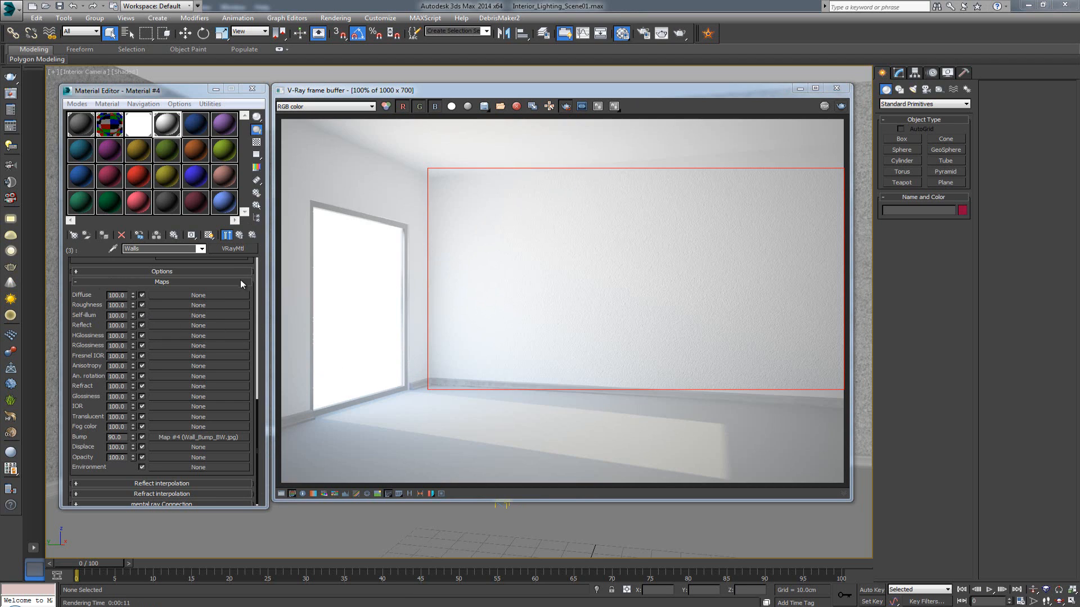
# Step: Change the Walls sub-material to a VRayBlendMtl, keeping the old material as a sub-material
pyautogui.click(239, 236)
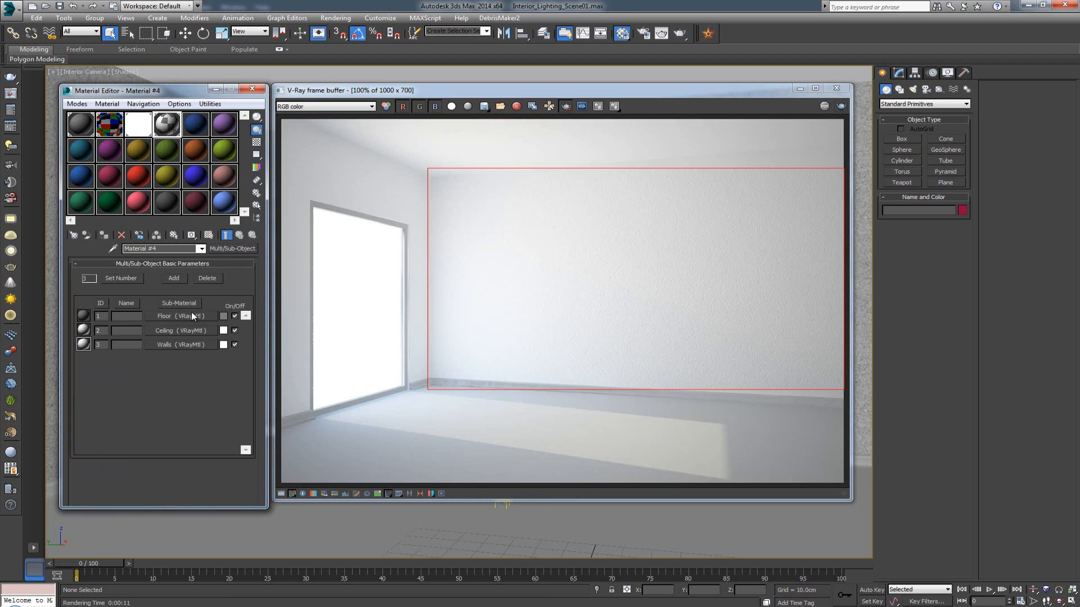
pyautogui.click(183, 345)
pyautogui.scroll(-10, 230, 264)
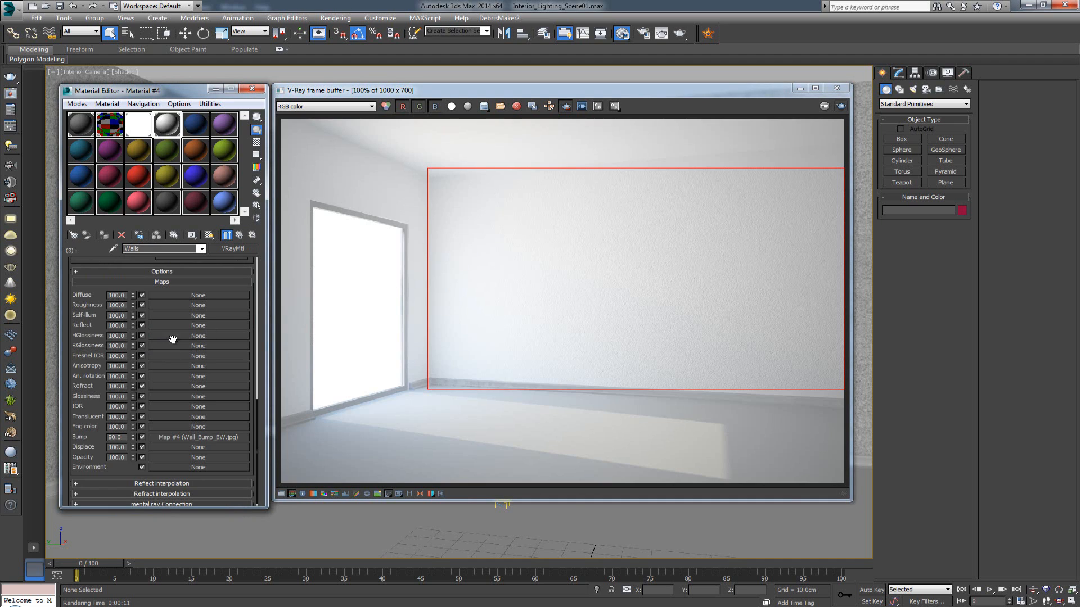
pyautogui.click(240, 249)
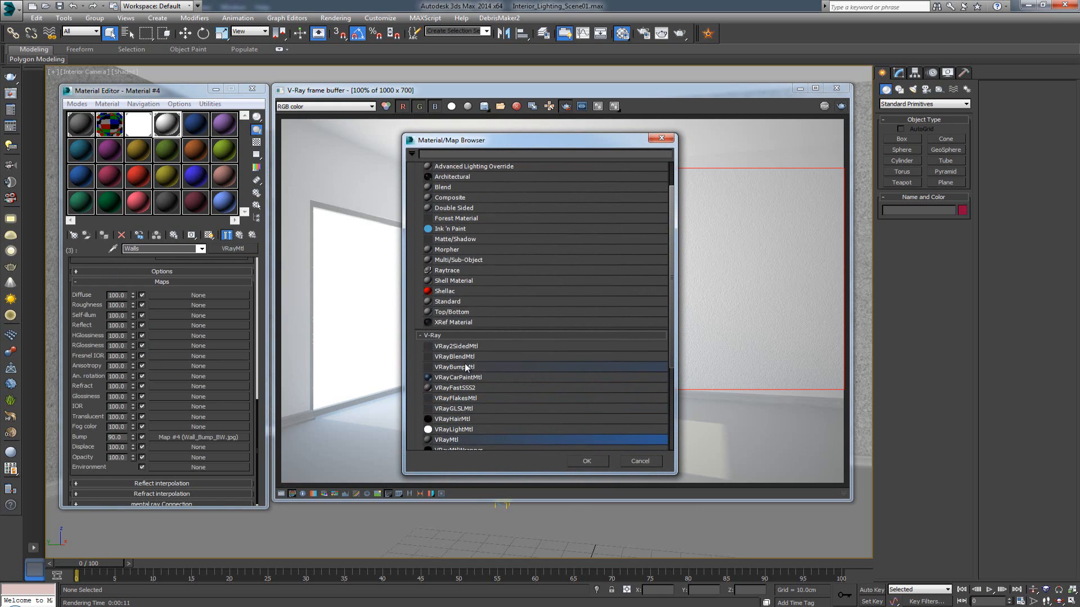
pyautogui.click(454, 356)
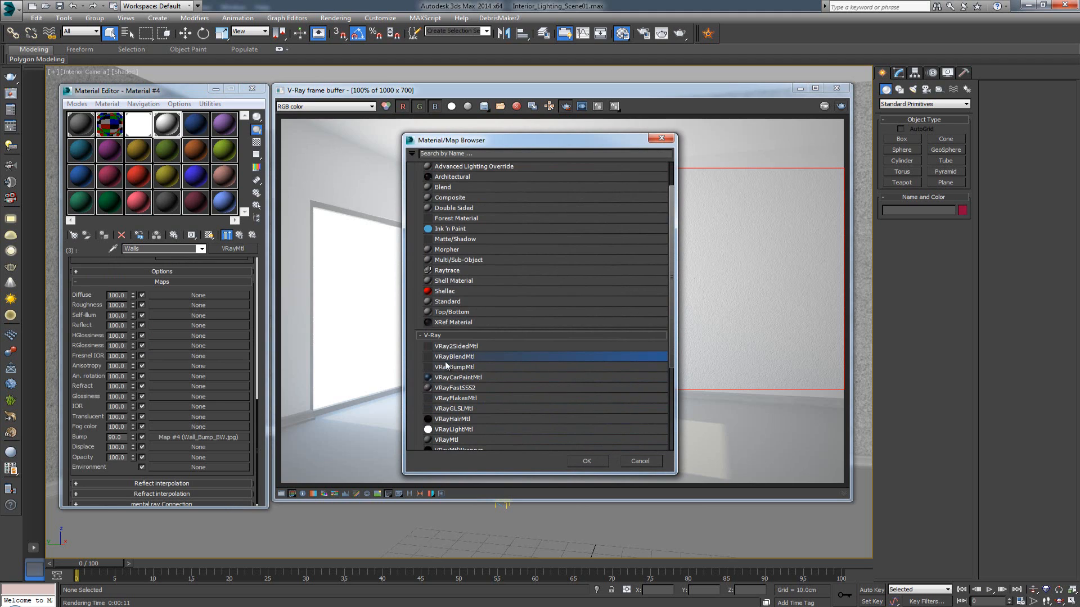
pyautogui.click(586, 461)
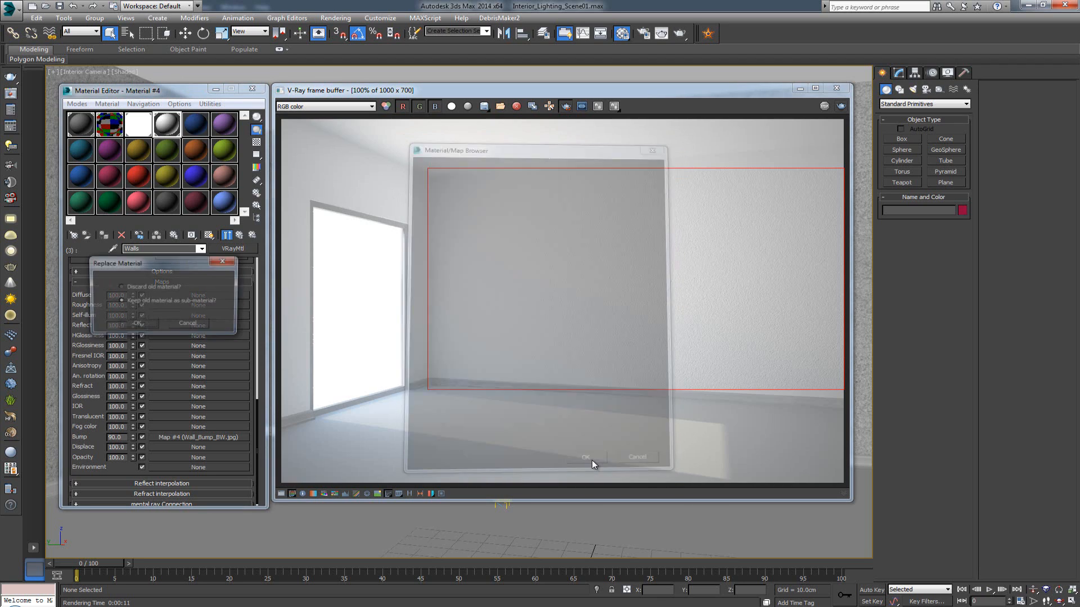
pyautogui.moveTo(177, 265); pyautogui.dragTo(461, 197)
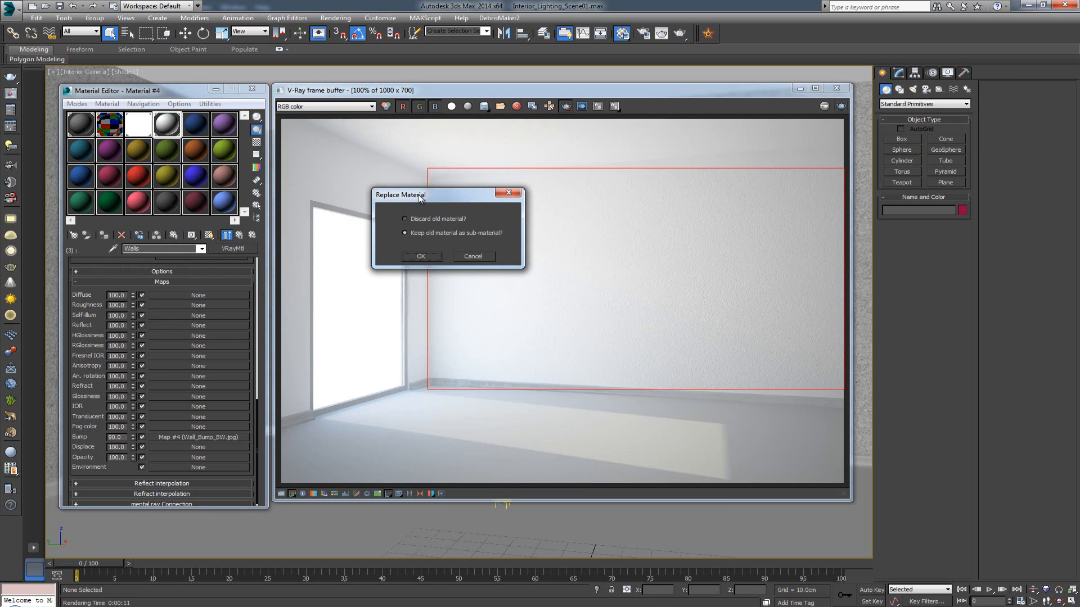
pyautogui.click(427, 257)
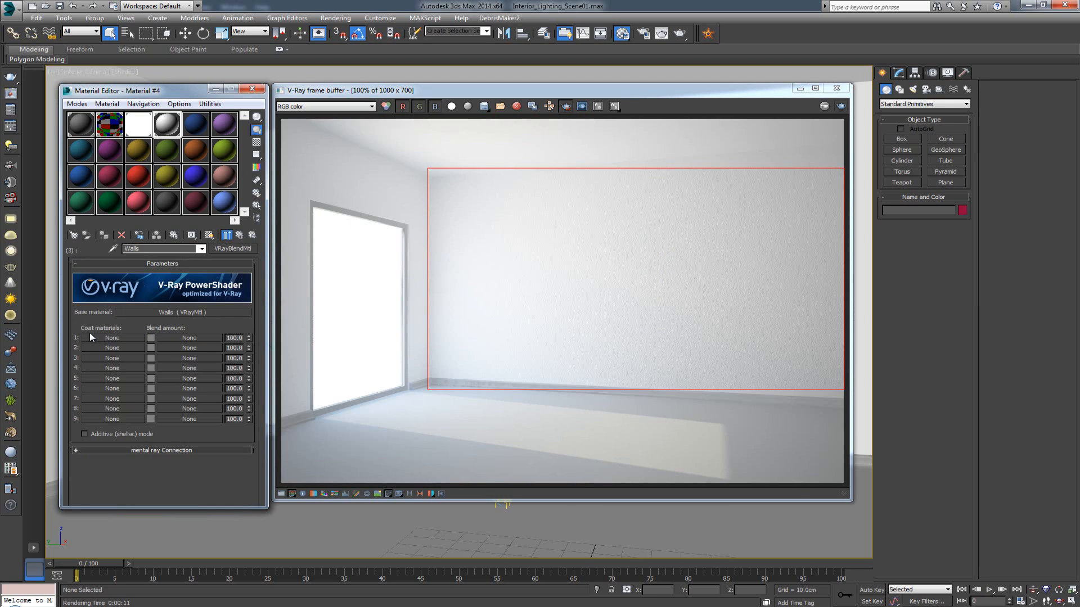
# Step: Add a VRayMtl as the first coat material of the Walls blend and expand its map slots
pyautogui.click(118, 338)
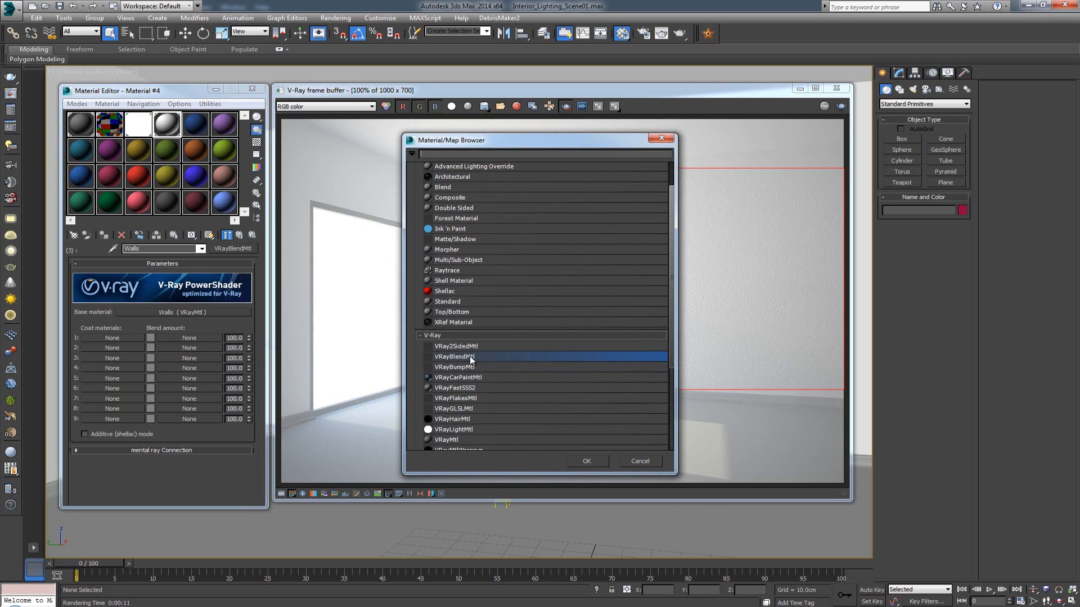
pyautogui.click(447, 440)
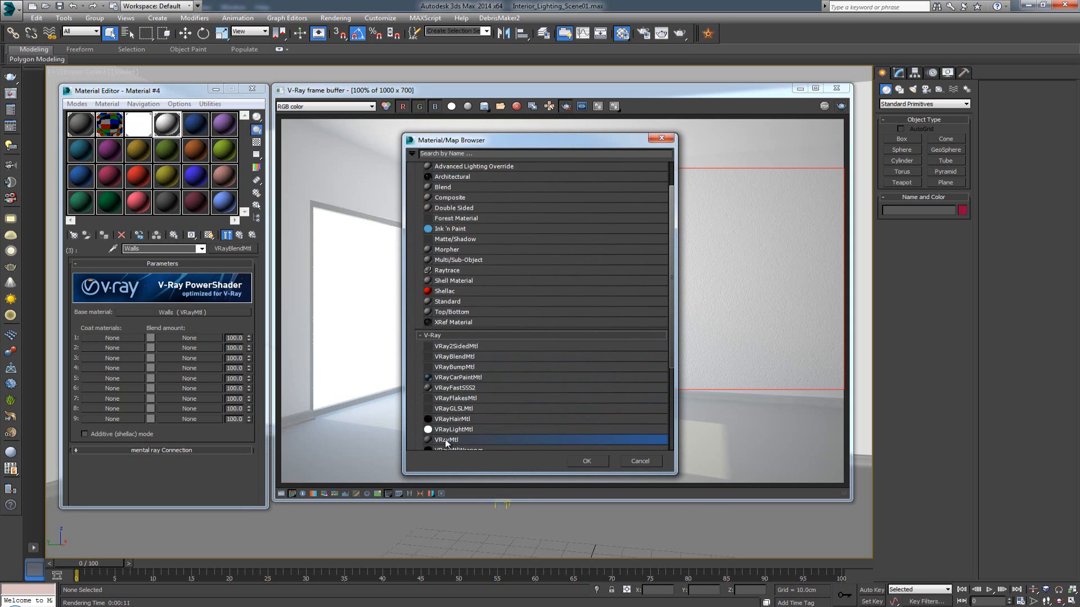
pyautogui.doubleClick(461, 440)
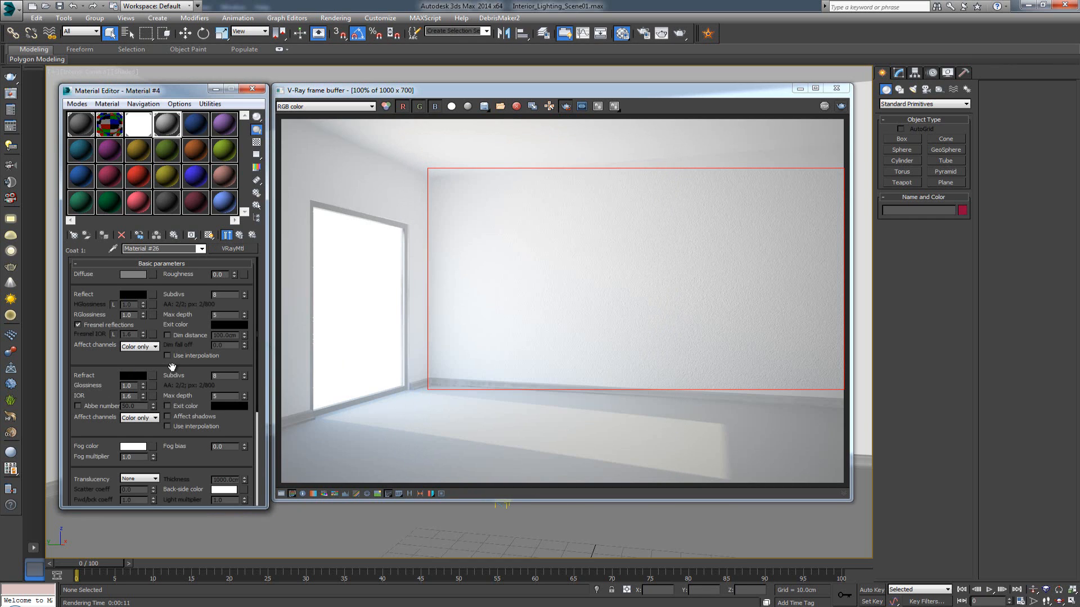
pyautogui.moveTo(169, 367); pyautogui.dragTo(186, 212)
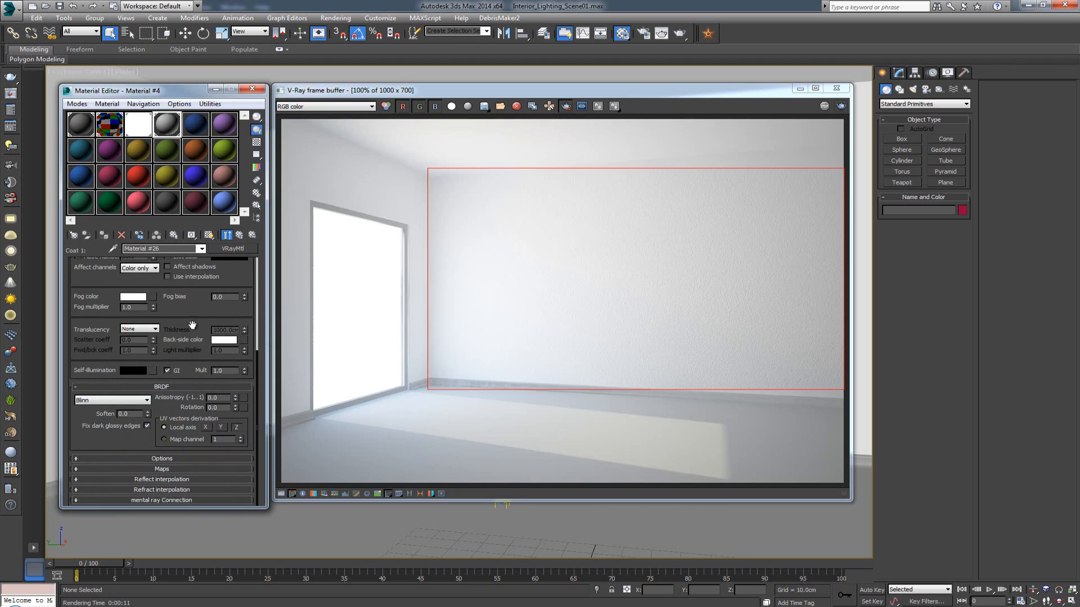
pyautogui.click(182, 470)
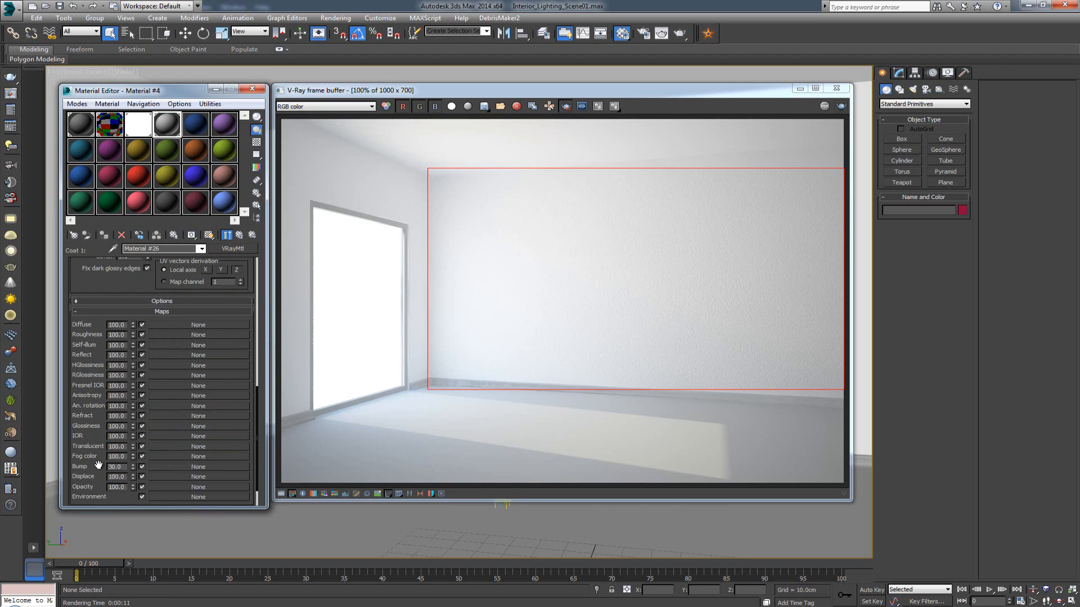
pyautogui.moveTo(98, 465); pyautogui.dragTo(151, 439)
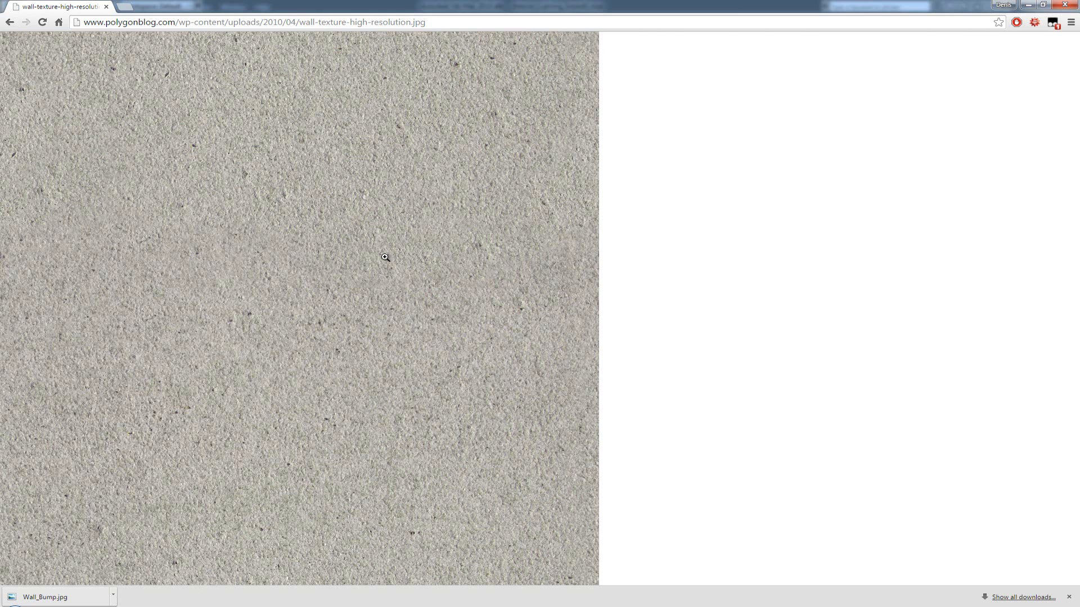
# Step: Switch to Chrome, return to the Google Images results, and search for "Damaged wall"
pyautogui.hotkey('alt', 'Left')
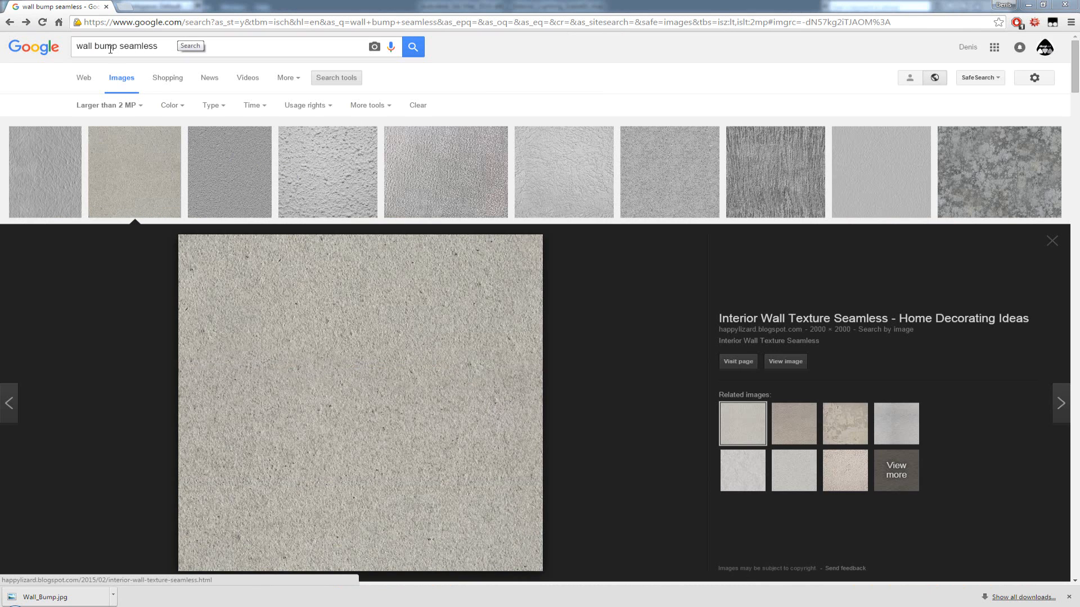
pyautogui.moveTo(172, 48); pyautogui.dragTo(79, 45)
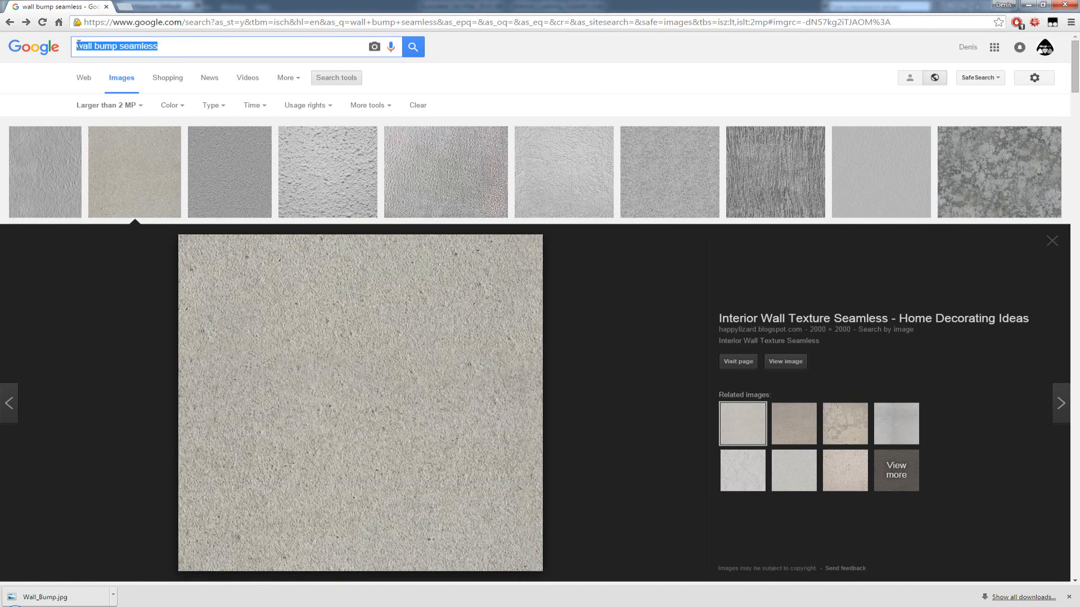
pyautogui.write('damaged ')
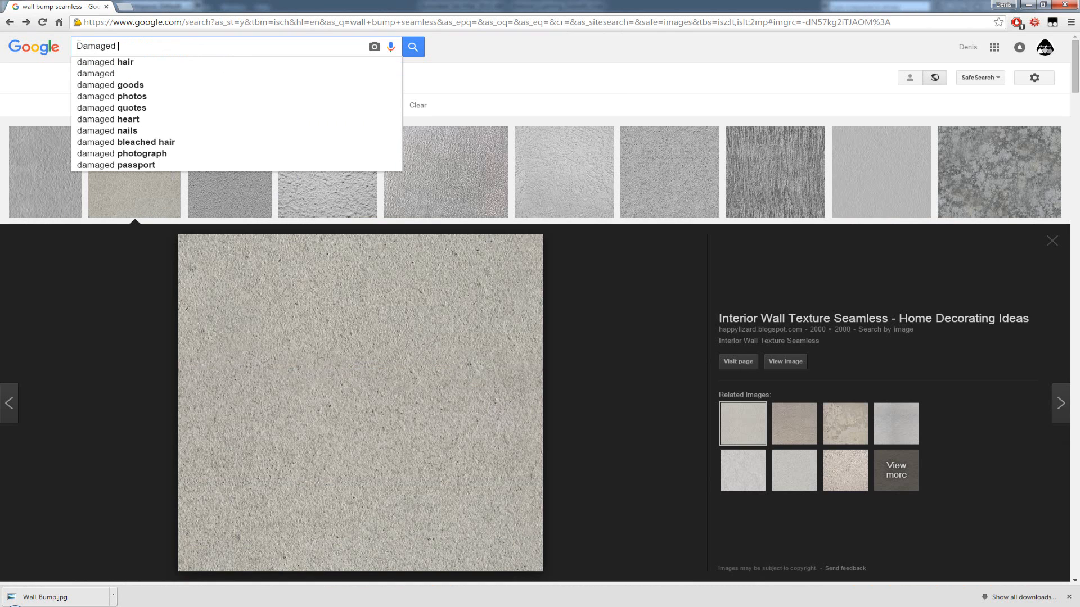
pyautogui.write('wall')
pyautogui.press('Return')
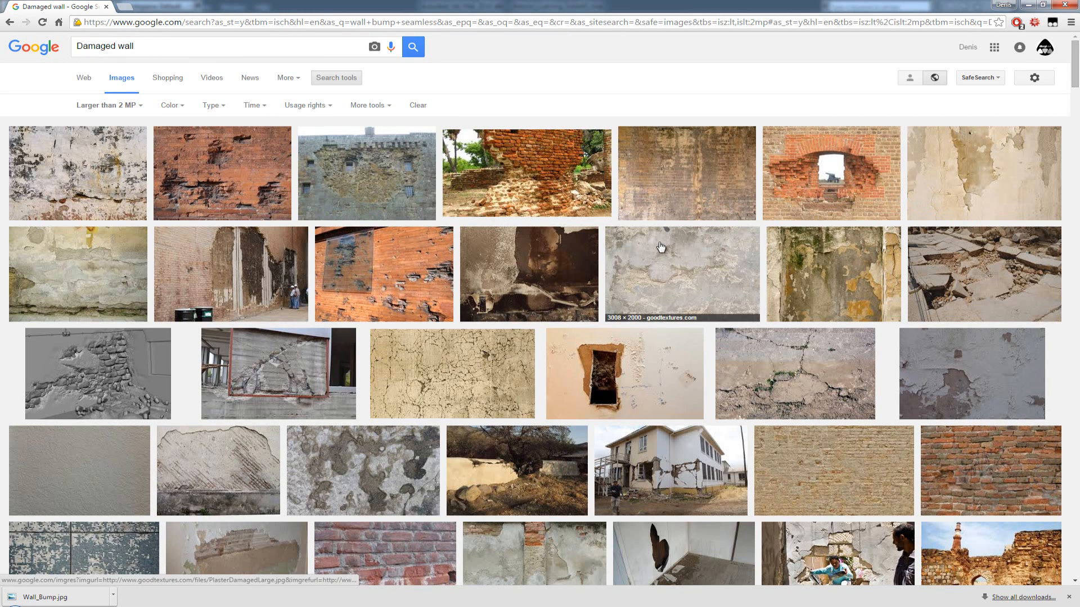
# Step: Browse the damaged wall images and open the grey grunge wall background texture from myfreetextures.com at full size
pyautogui.scroll(-1, 652, 258)
pyautogui.scroll(-1, 652, 259)
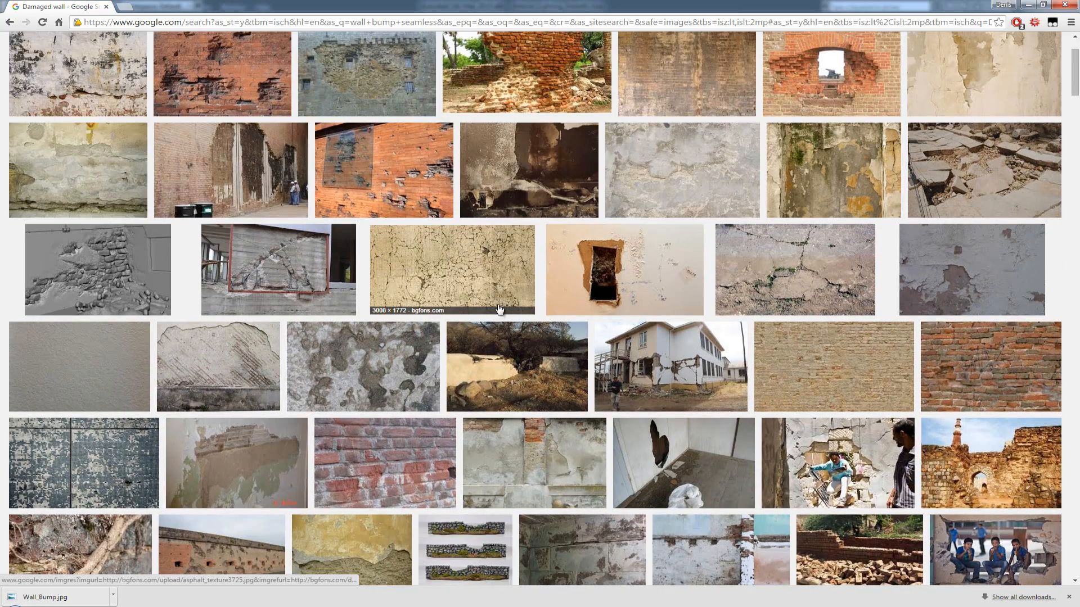
pyautogui.scroll(-3, 499, 312)
pyautogui.scroll(-2, 499, 310)
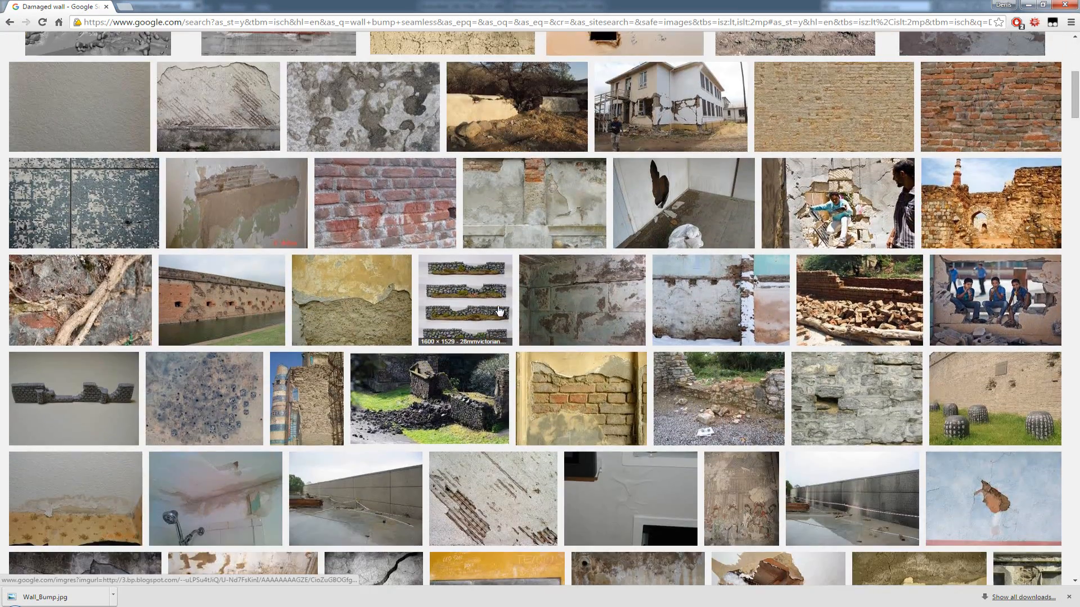
pyautogui.scroll(-9, 498, 310)
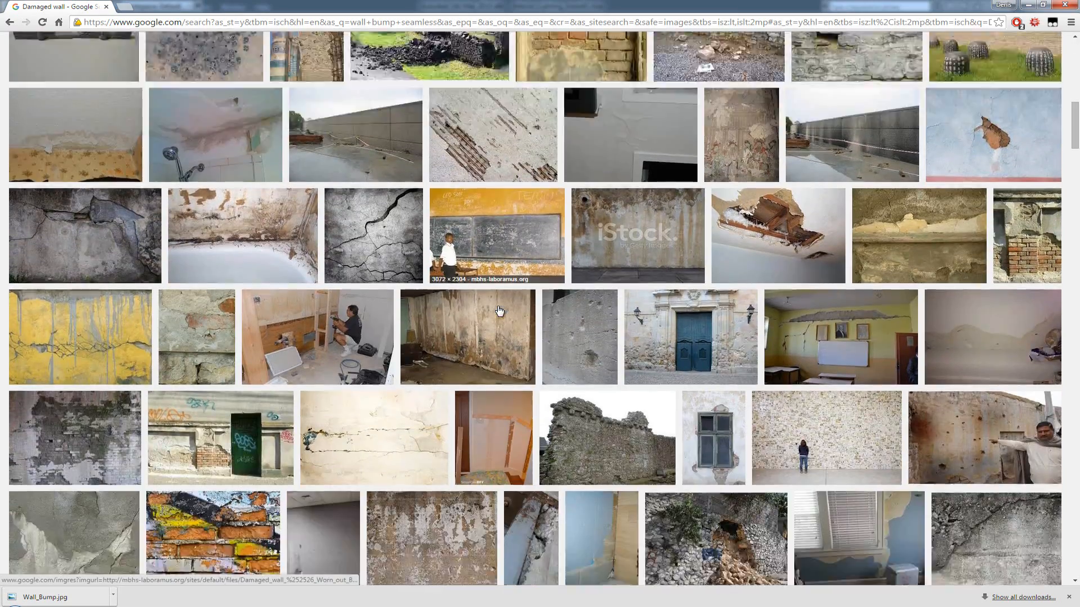
pyautogui.scroll(-4, 499, 310)
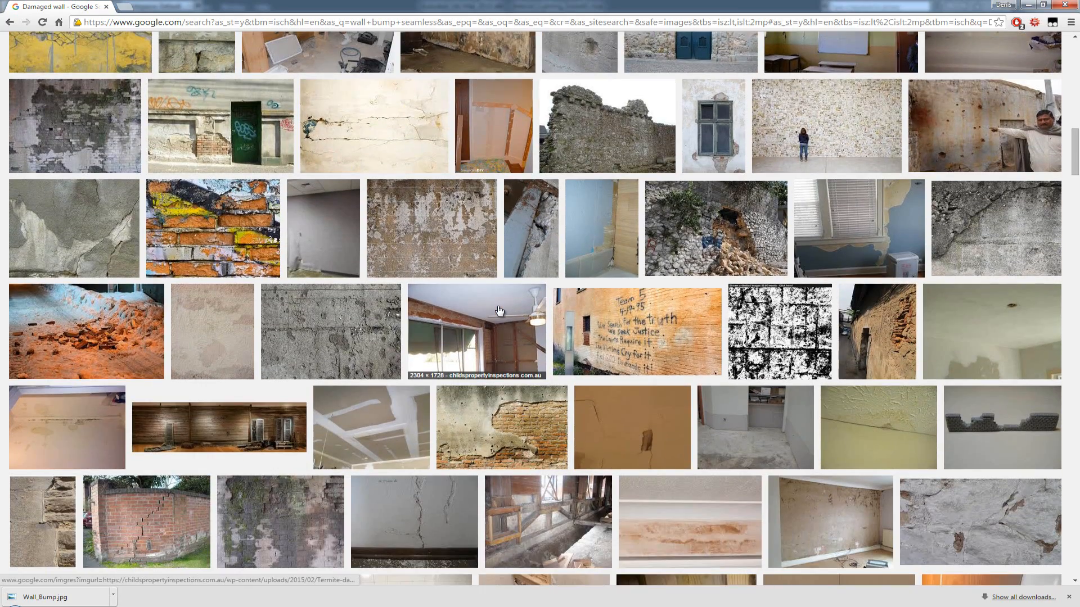
pyautogui.scroll(-5, 498, 310)
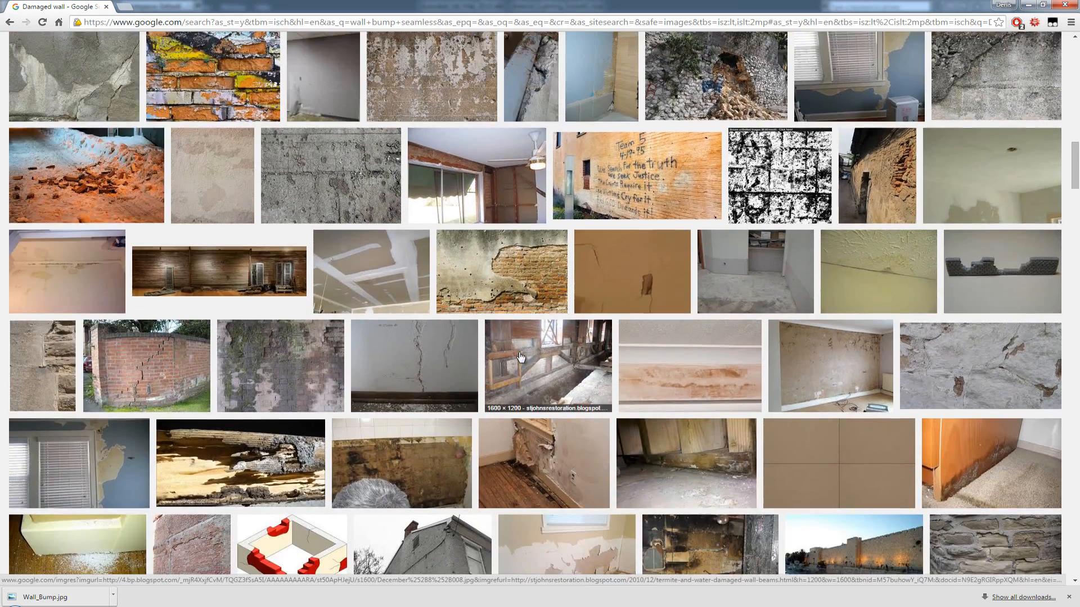
pyautogui.scroll(-5, 520, 357)
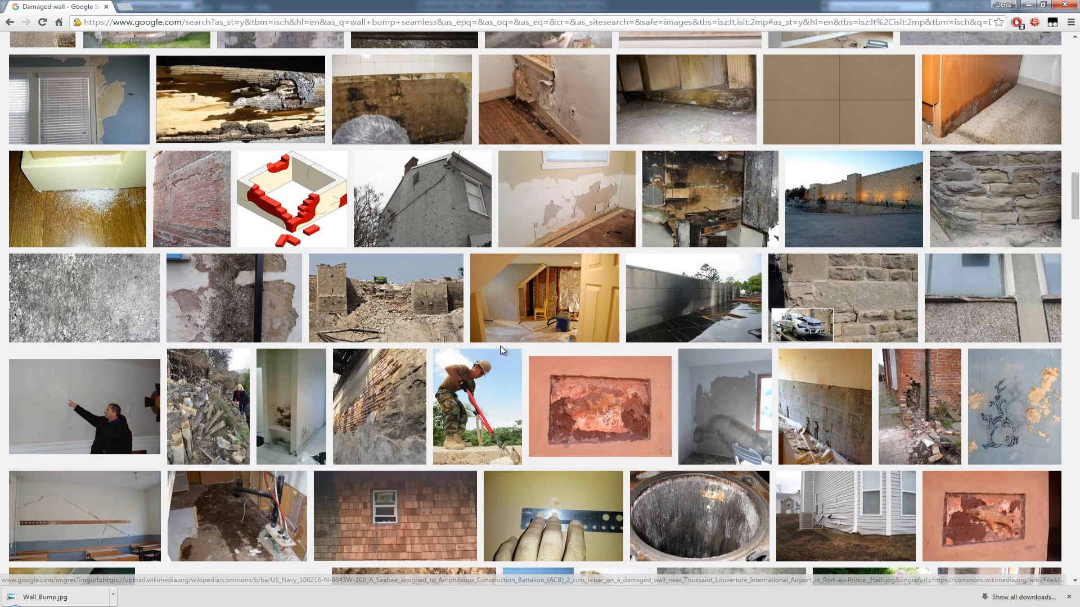
pyautogui.click(92, 289)
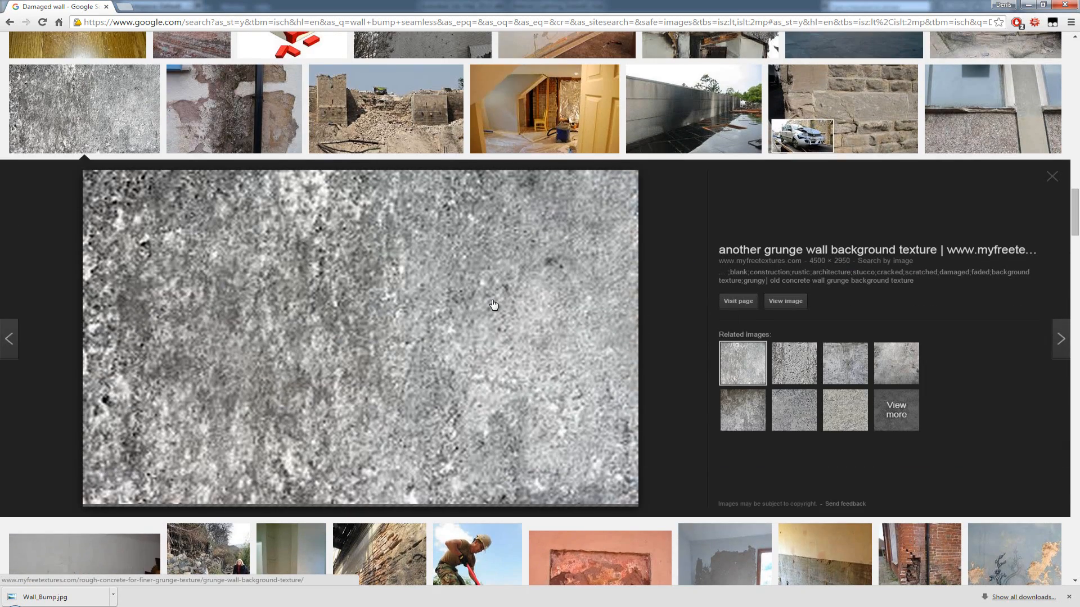
pyautogui.click(791, 306)
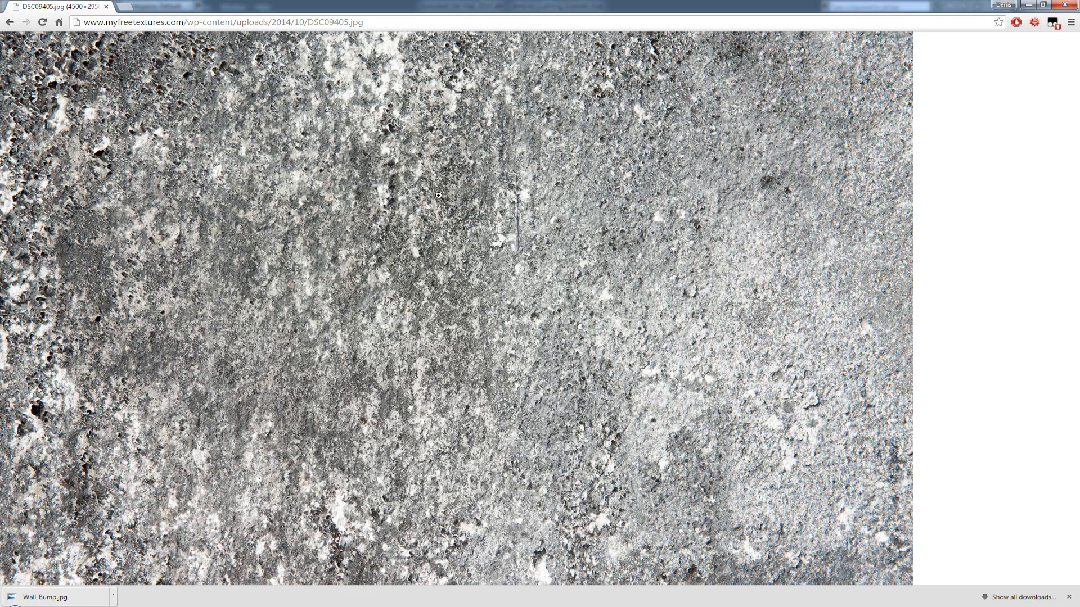
# Step: Save the full-size grunge wall image to the Textures folder as Damaged_Wall
pyautogui.rightClick(431, 168)
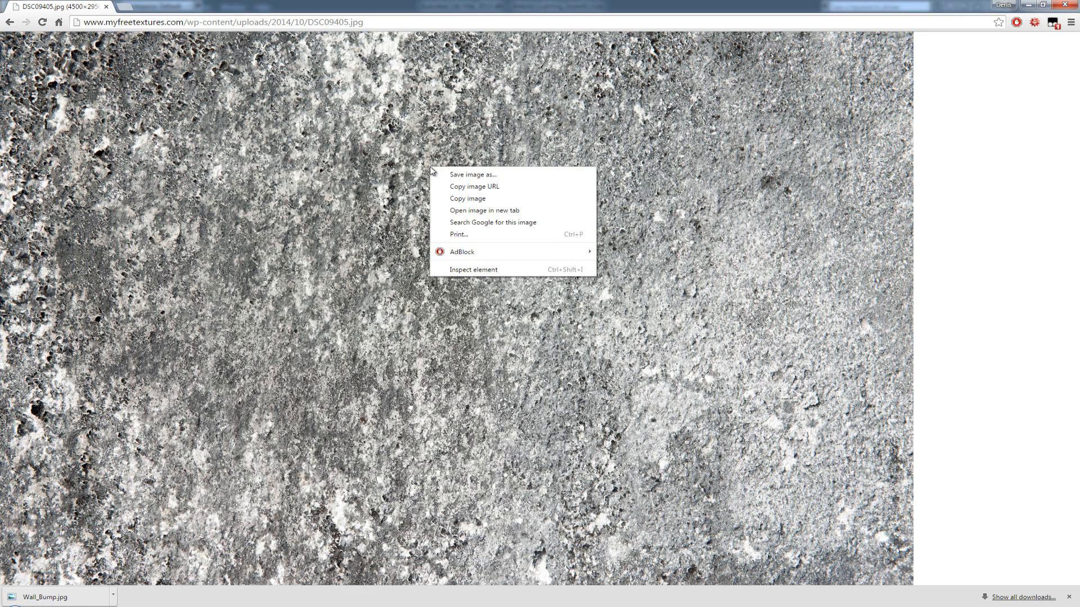
pyautogui.click(455, 169)
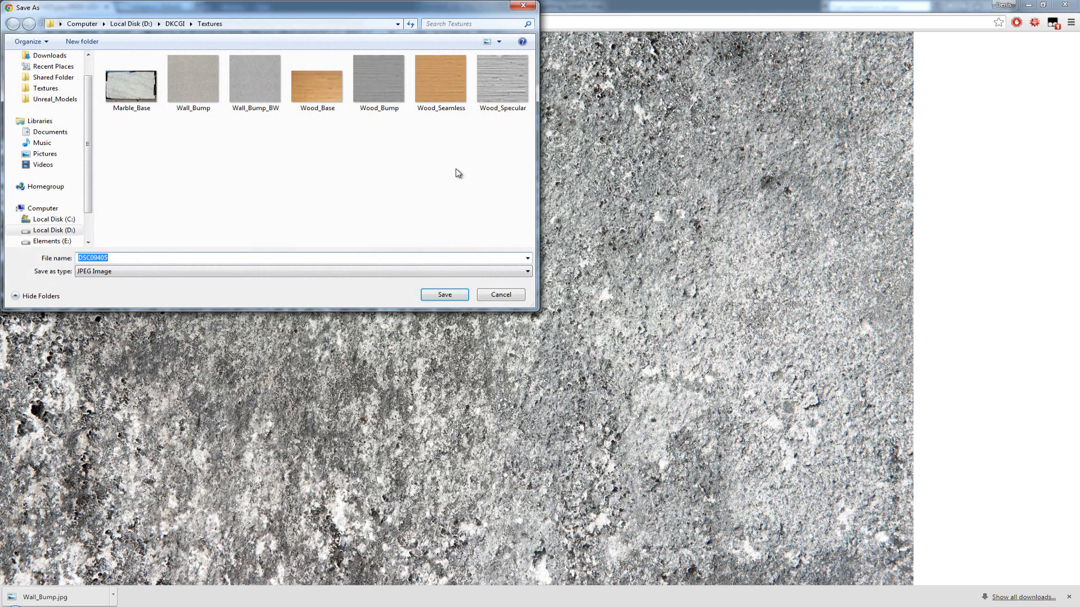
pyautogui.write('Damaged_Wall')
pyautogui.press('Return')
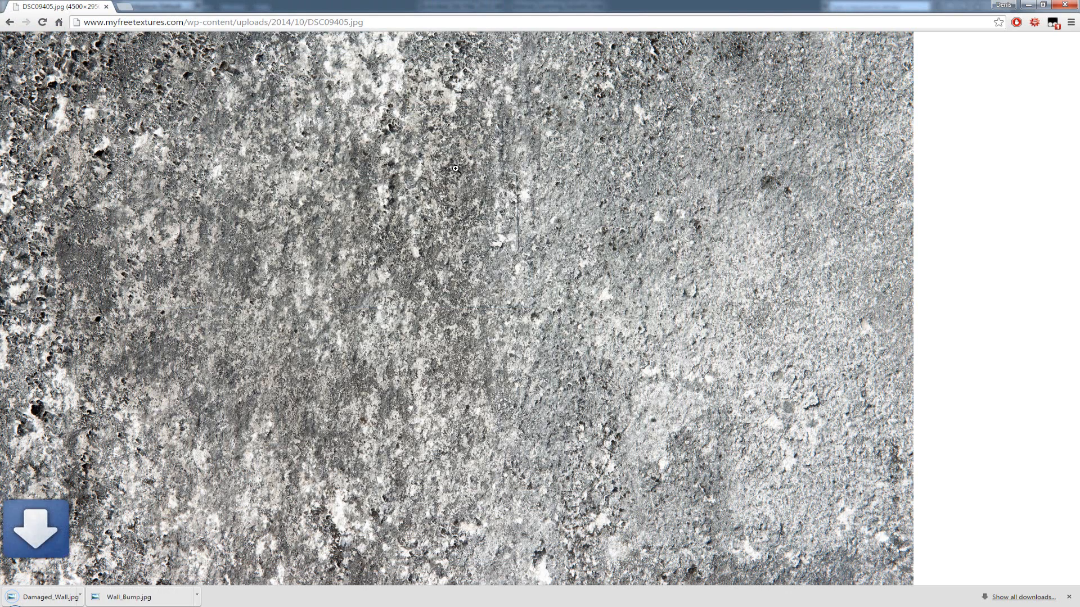
pyautogui.click(1069, 597)
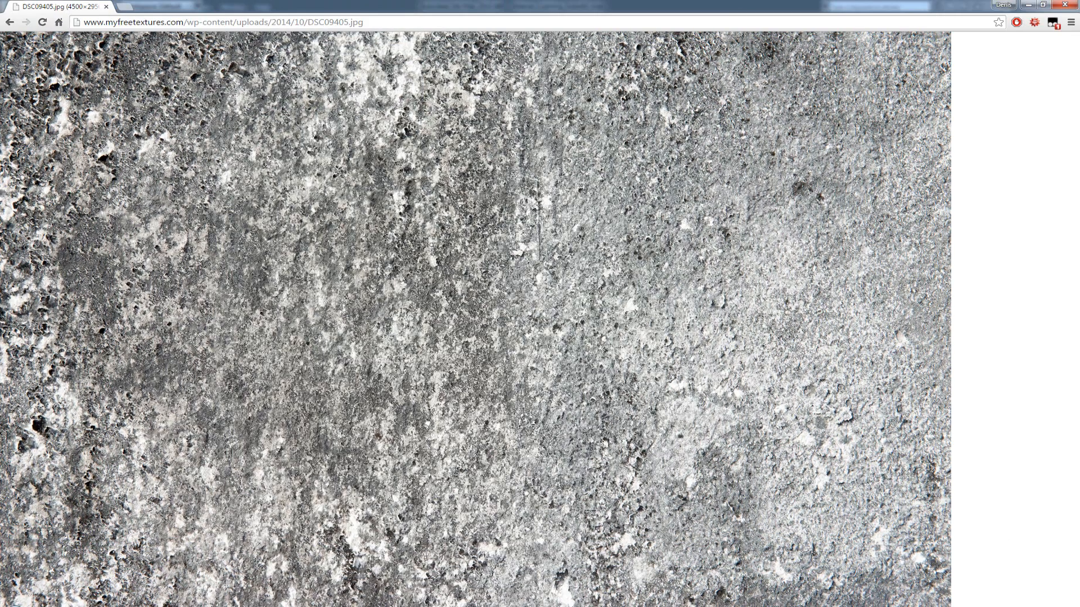
# Step: Switch to 3ds Max, assign Damaged_Wall.jpg as the first coat material's bump map, and show the map in the viewport
pyautogui.click(338, 606)
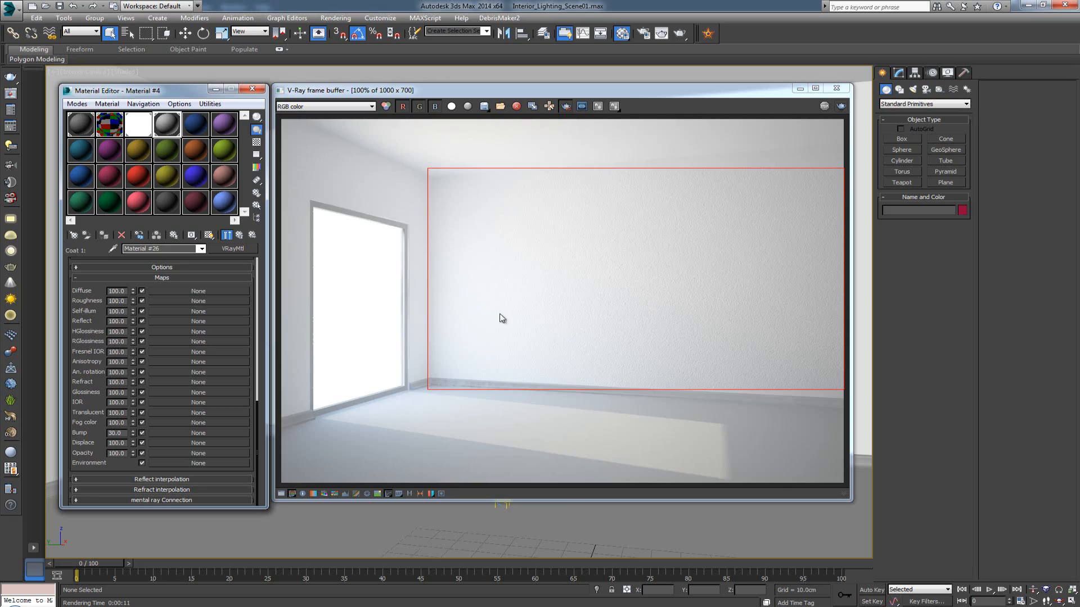
pyautogui.click(836, 88)
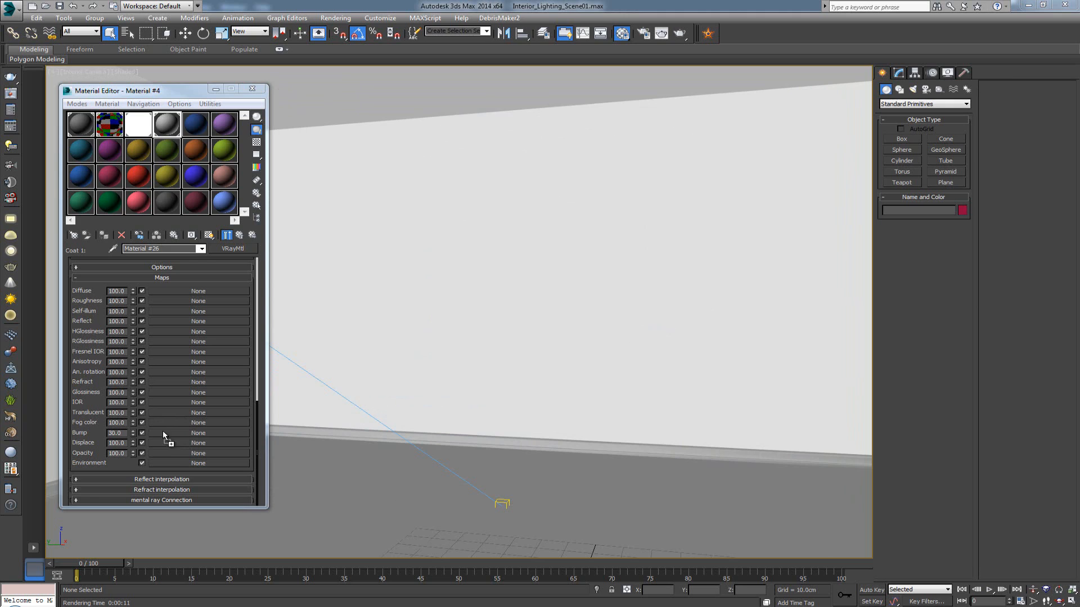
pyautogui.moveTo(163, 432); pyautogui.dragTo(194, 432)
pyautogui.click(177, 434)
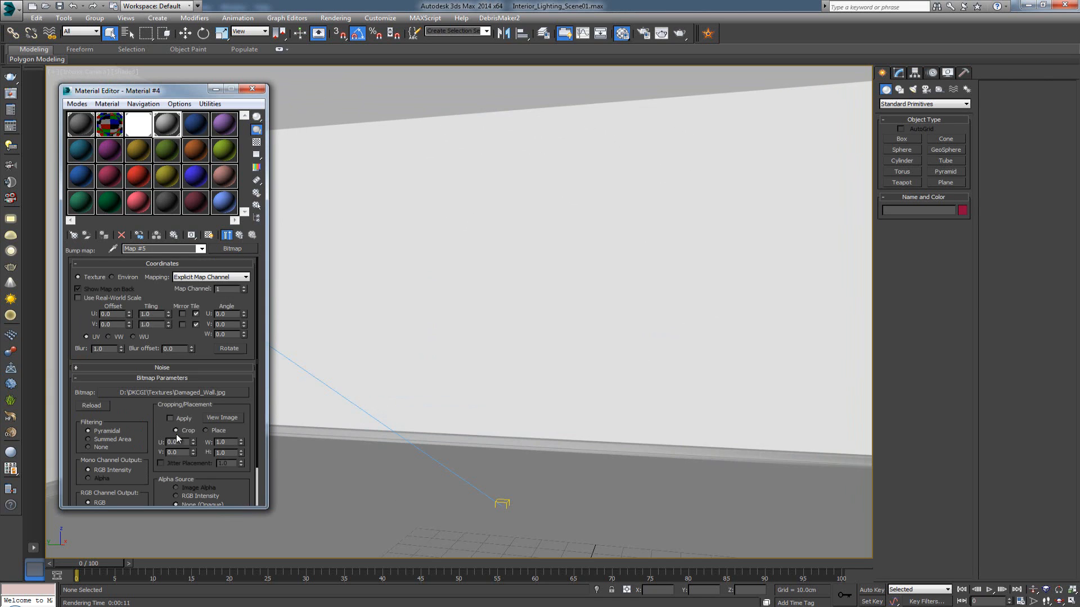
pyautogui.click(209, 236)
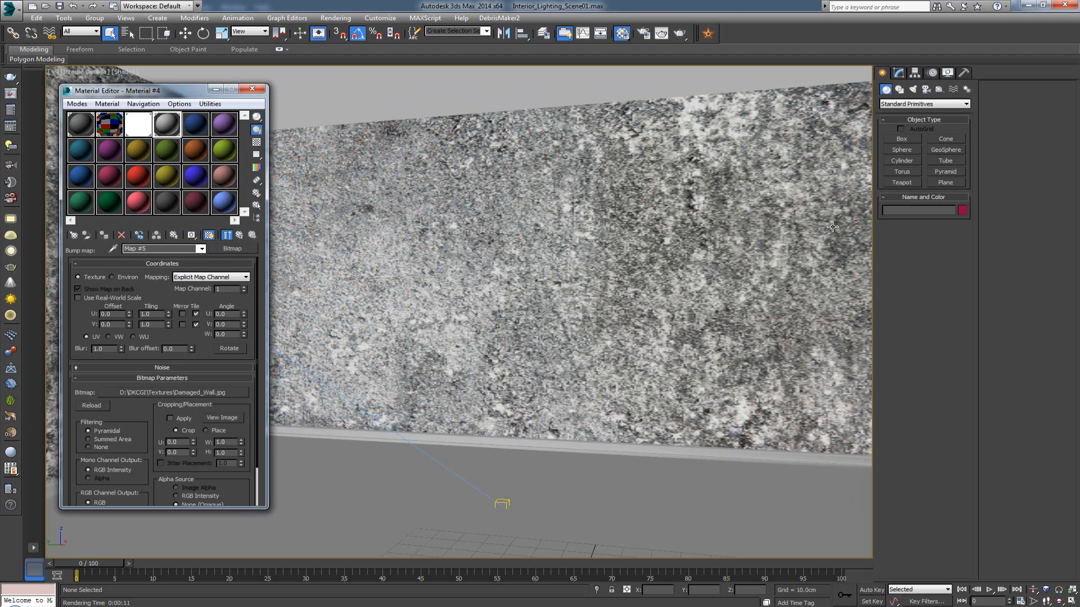
pyautogui.moveTo(205, 93); pyautogui.dragTo(217, 115)
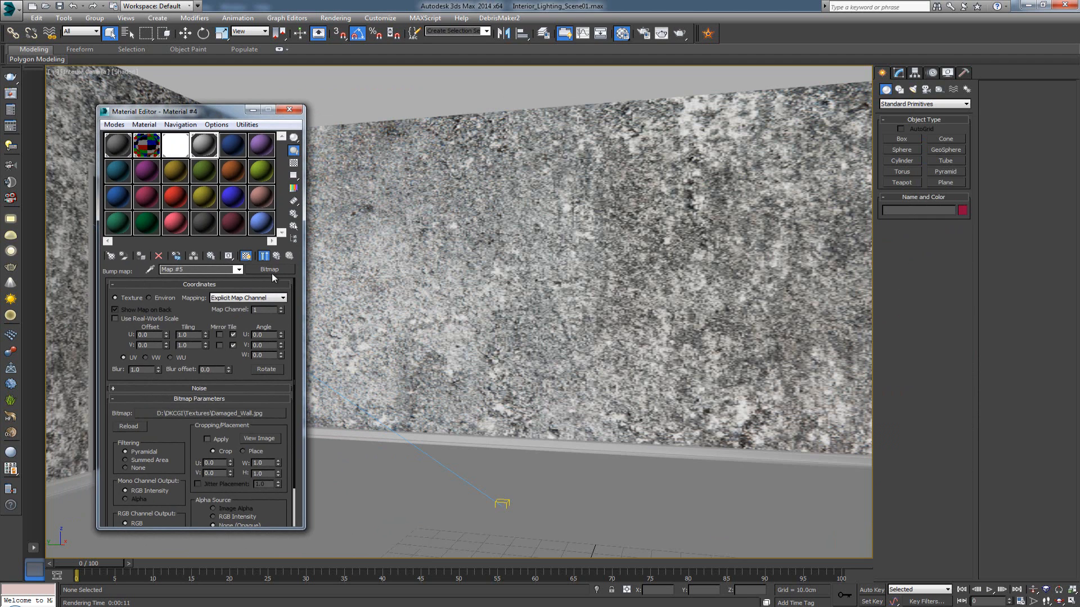
# Step: Set the first coat material's bump amount to 90 and return to the Walls blend material parameters
pyautogui.click(276, 256)
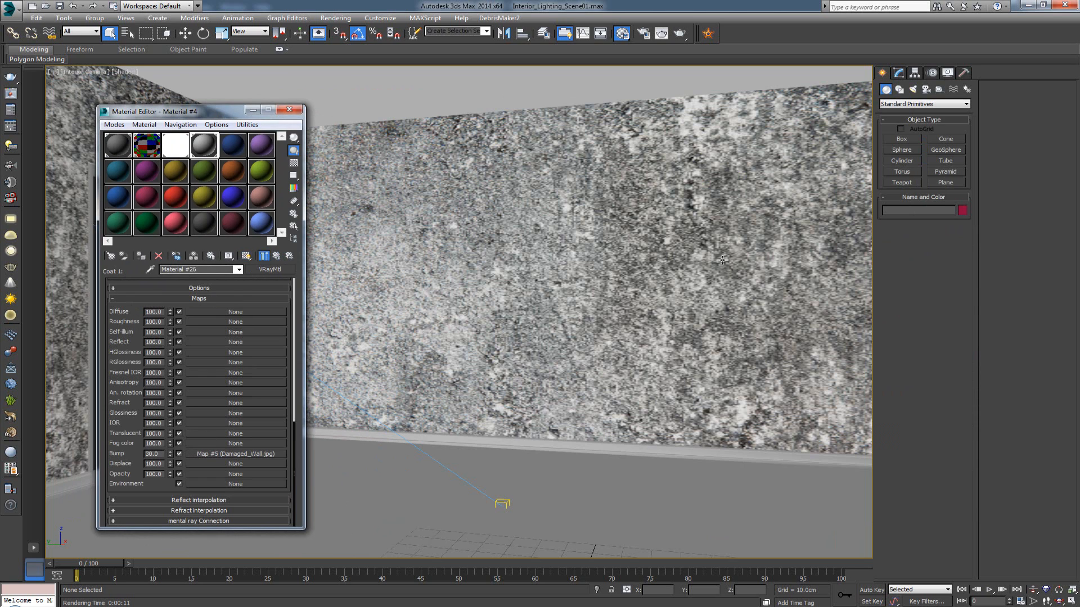
pyautogui.moveTo(160, 456); pyautogui.dragTo(139, 453)
pyautogui.write('90')
pyautogui.press('Return')
pyautogui.click(277, 257)
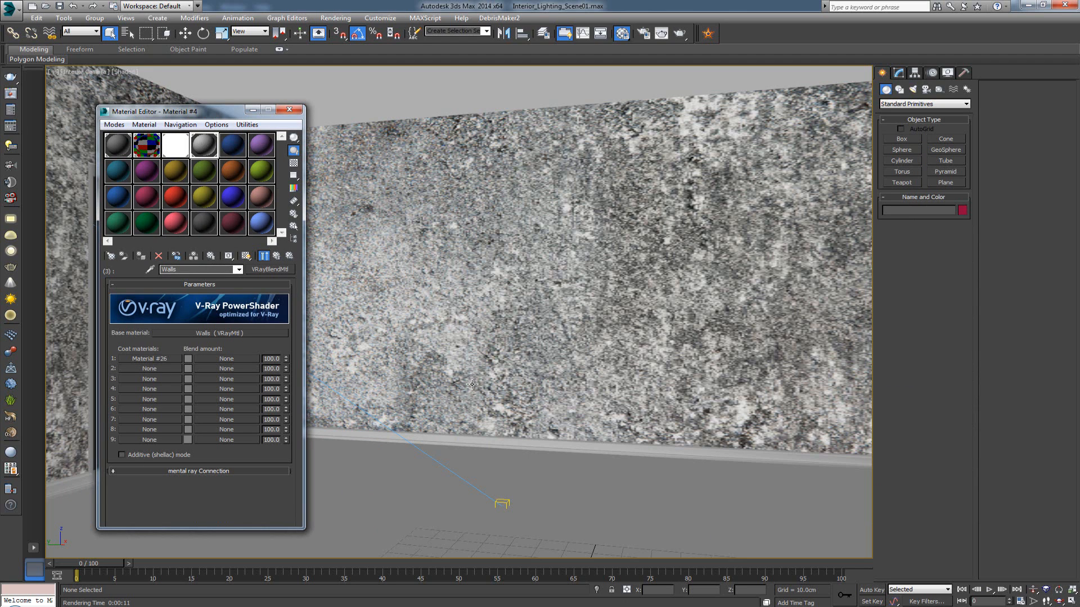
# Step: Reopen the V-Ray frame buffer beside the Material Editor and re-render the wall region
pyautogui.click(10, 94)
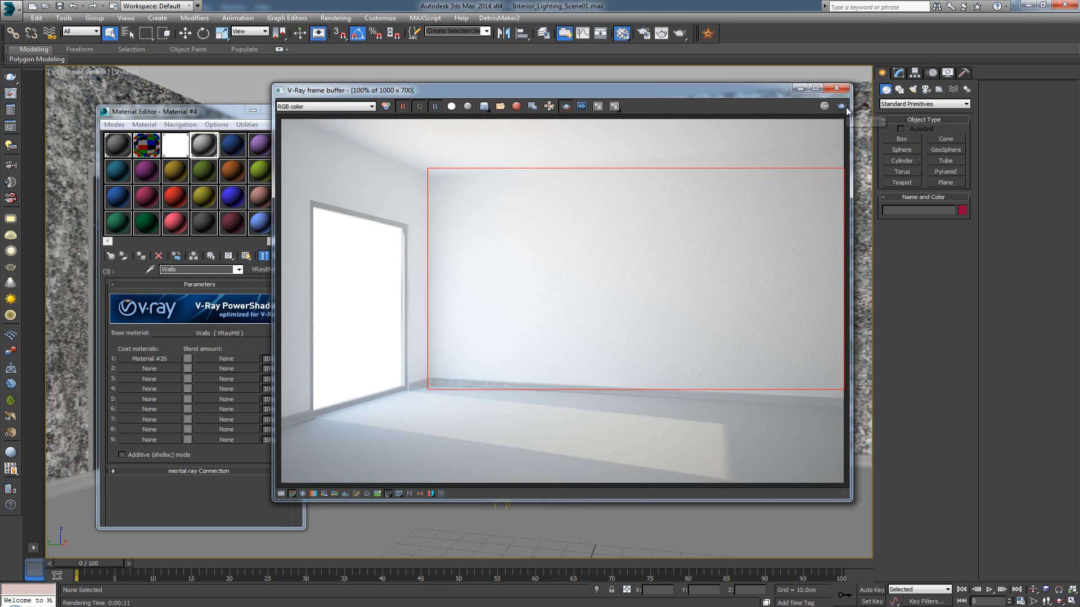
pyautogui.moveTo(204, 118); pyautogui.dragTo(168, 108)
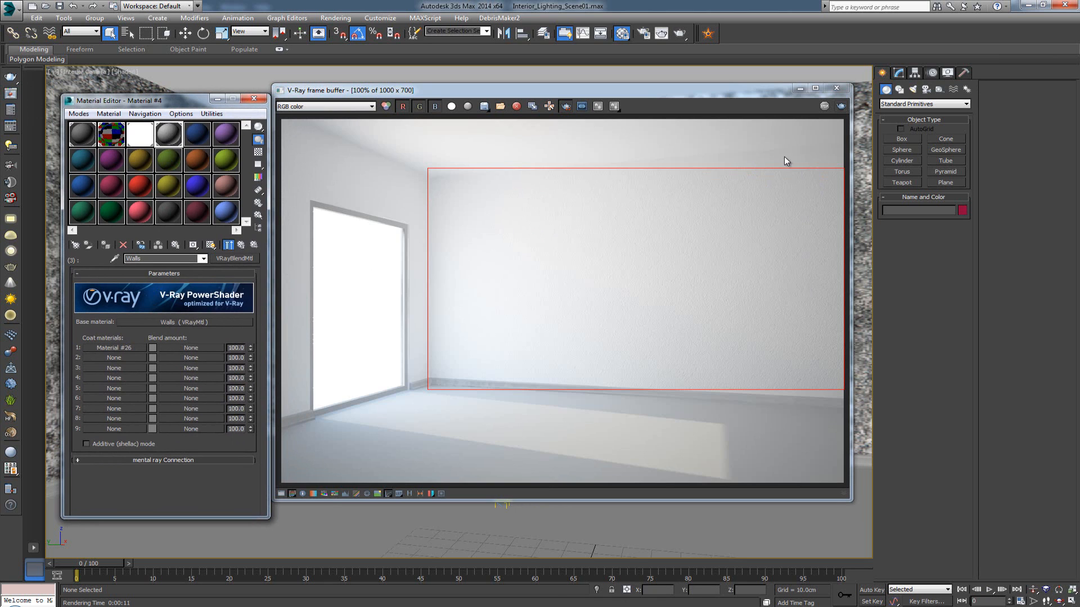
pyautogui.click(841, 105)
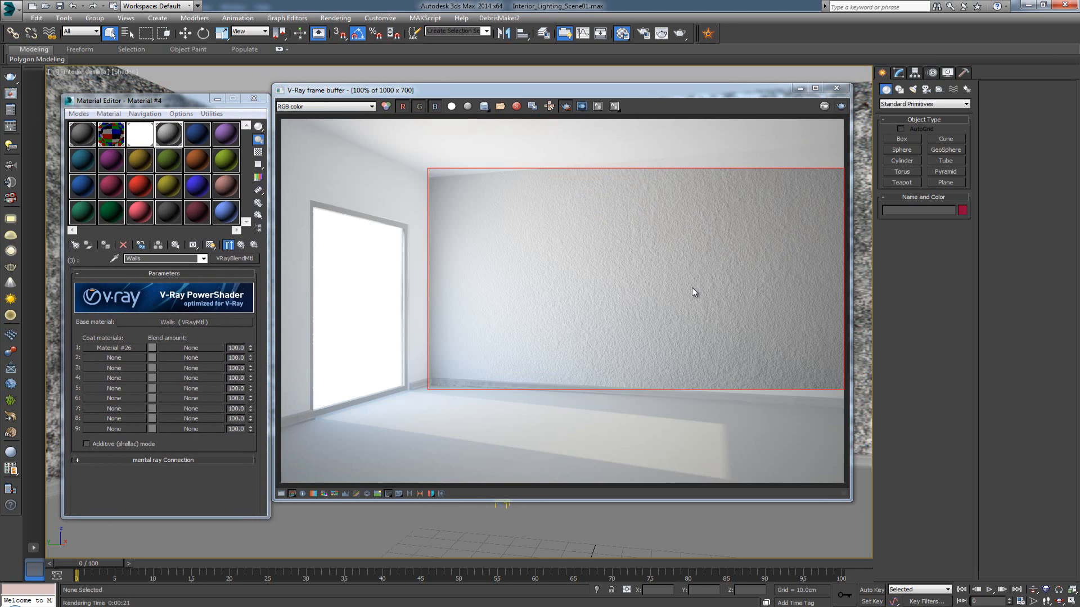
# Step: Examine the rendered wall's bump relief up close, from the left corner to the baseboard and across the wall surface
pyautogui.scroll(2, 647, 288)
pyautogui.moveTo(657, 302); pyautogui.dragTo(462, 197, button='middle')
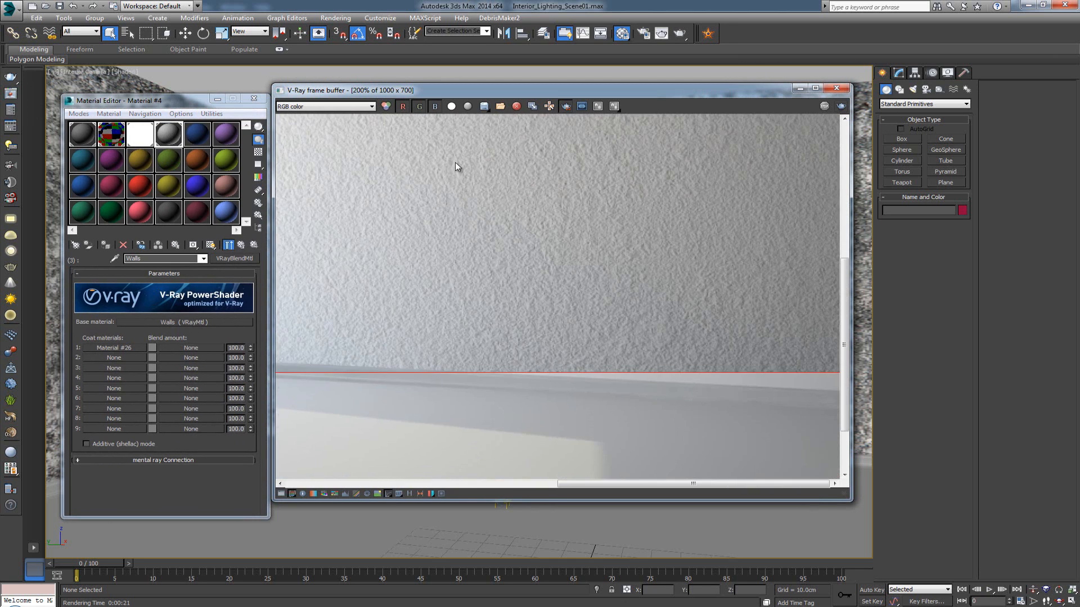
pyautogui.scroll(-2, 455, 167)
pyautogui.scroll(4, 493, 265)
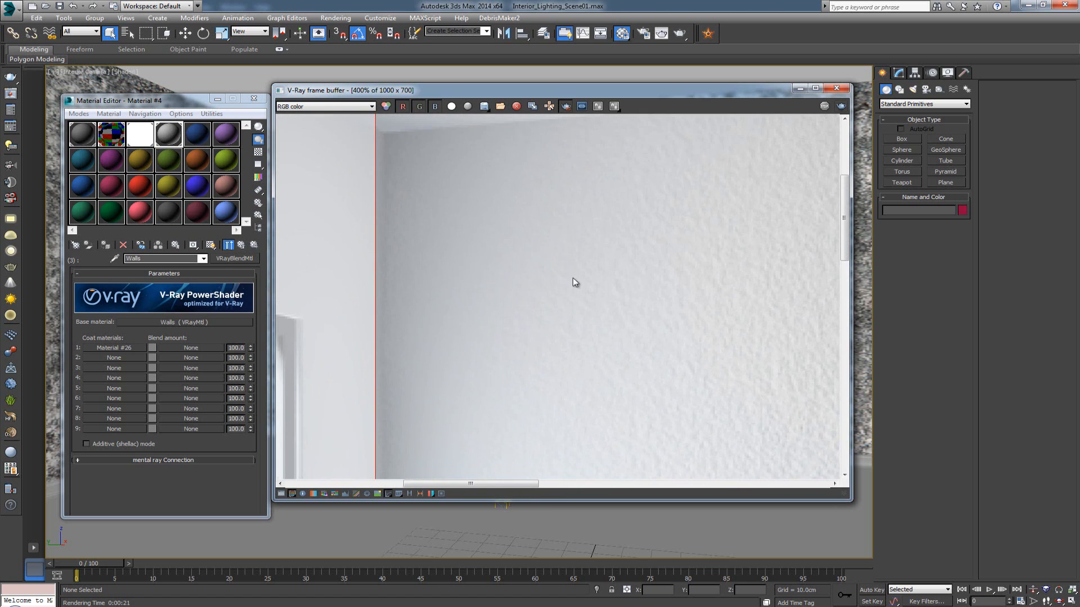
pyautogui.scroll(-2, 572, 282)
pyautogui.scroll(-2, 607, 302)
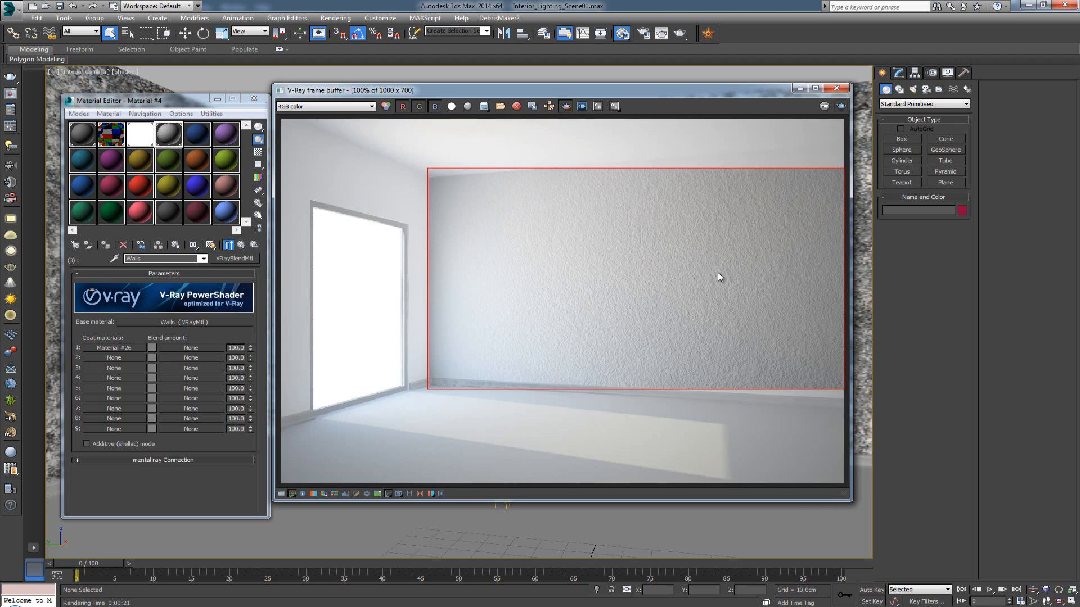
pyautogui.scroll(1, 717, 273)
pyautogui.moveTo(718, 272); pyautogui.dragTo(523, 389, button='middle')
pyautogui.moveTo(682, 286); pyautogui.dragTo(647, 304, button='middle')
pyautogui.scroll(-1, 646, 304)
pyautogui.scroll(1, 708, 242)
pyautogui.moveTo(707, 242); pyautogui.dragTo(574, 316, button='middle')
pyautogui.moveTo(663, 269); pyautogui.dragTo(620, 225, button='middle')
pyautogui.scroll(-1, 621, 259)
# Step: Try a lighter grey of value 211 as the first coat's blend amount, re-render the region, and inspect the wall
pyautogui.click(153, 347)
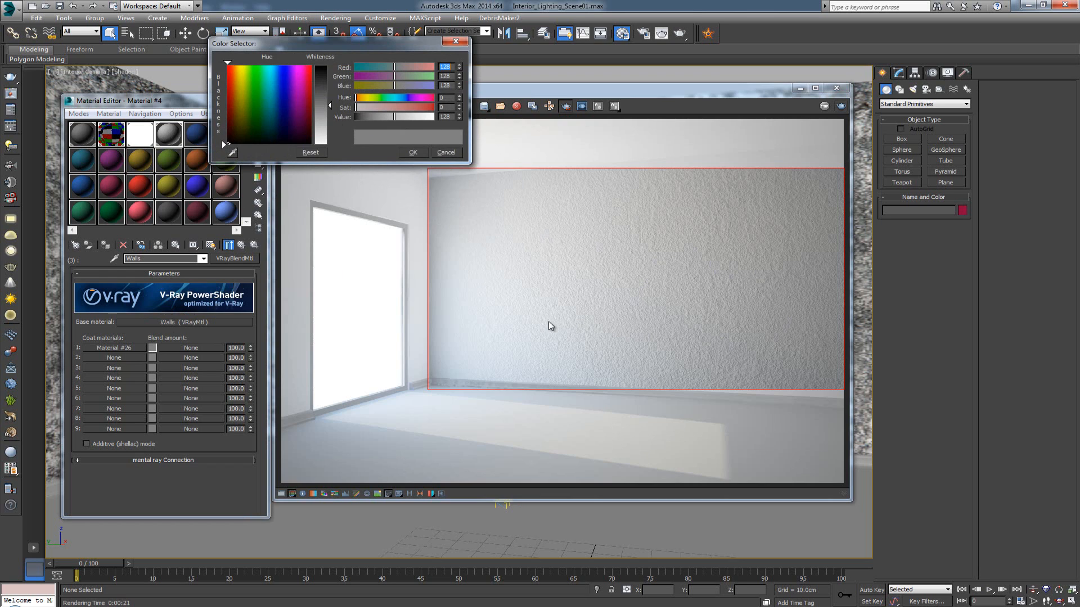
pyautogui.moveTo(326, 123); pyautogui.dragTo(327, 134)
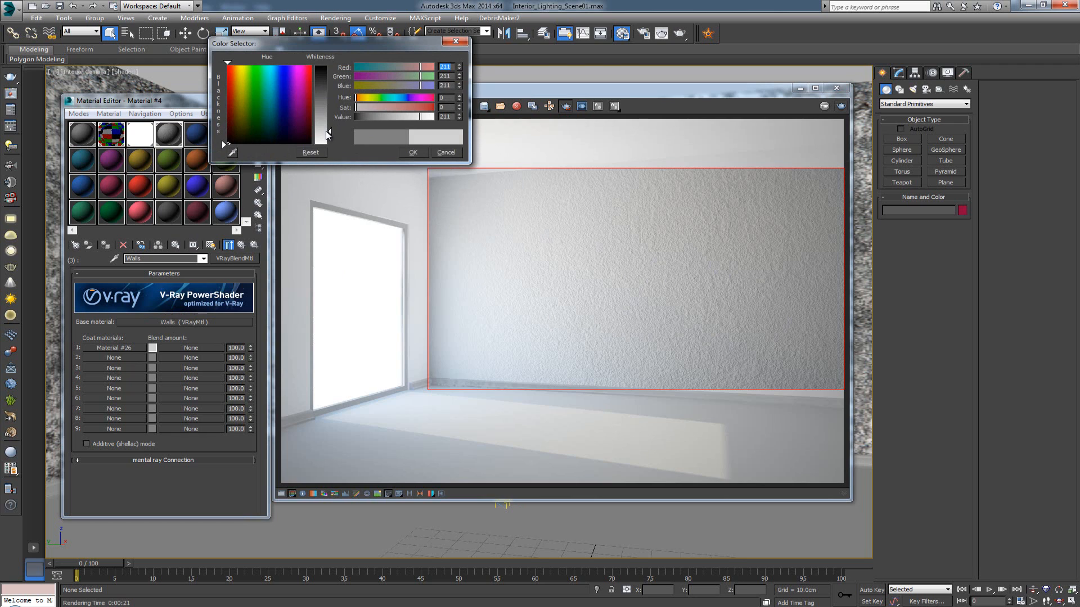
pyautogui.click(412, 153)
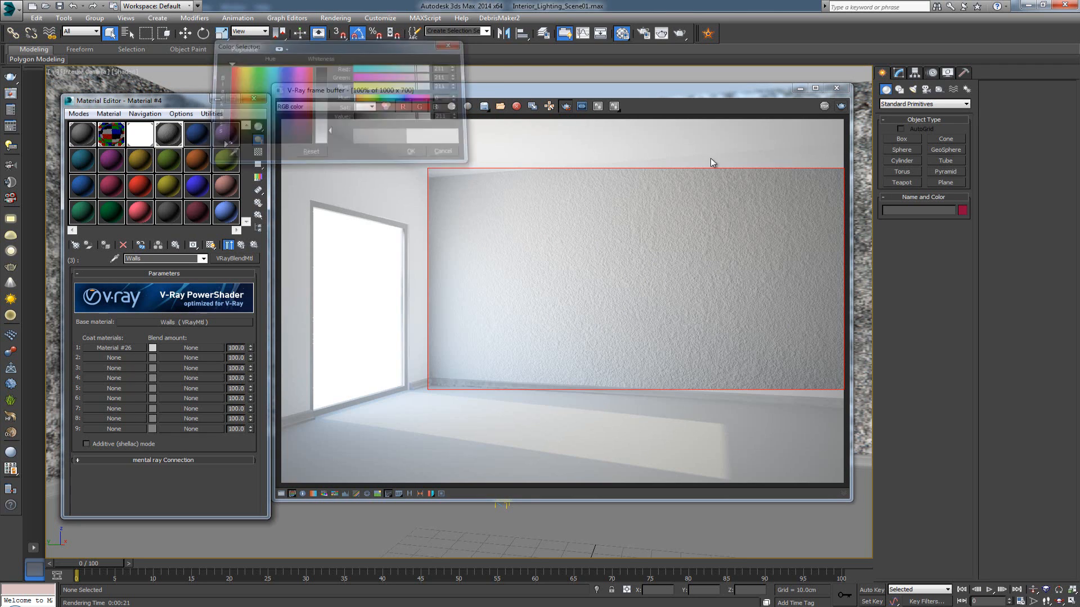
pyautogui.click(840, 106)
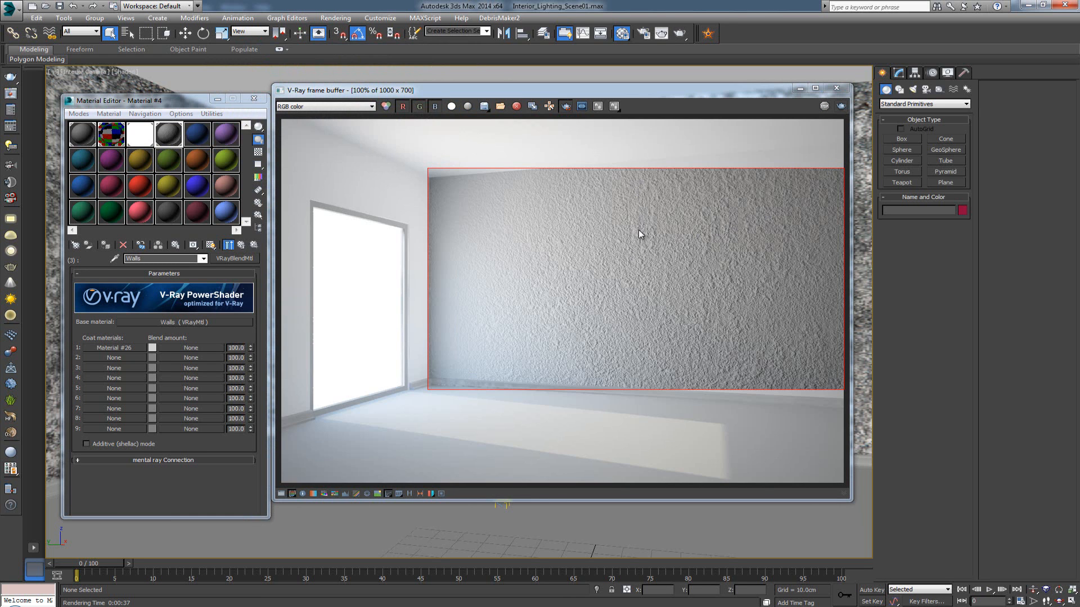
pyautogui.scroll(1, 643, 245)
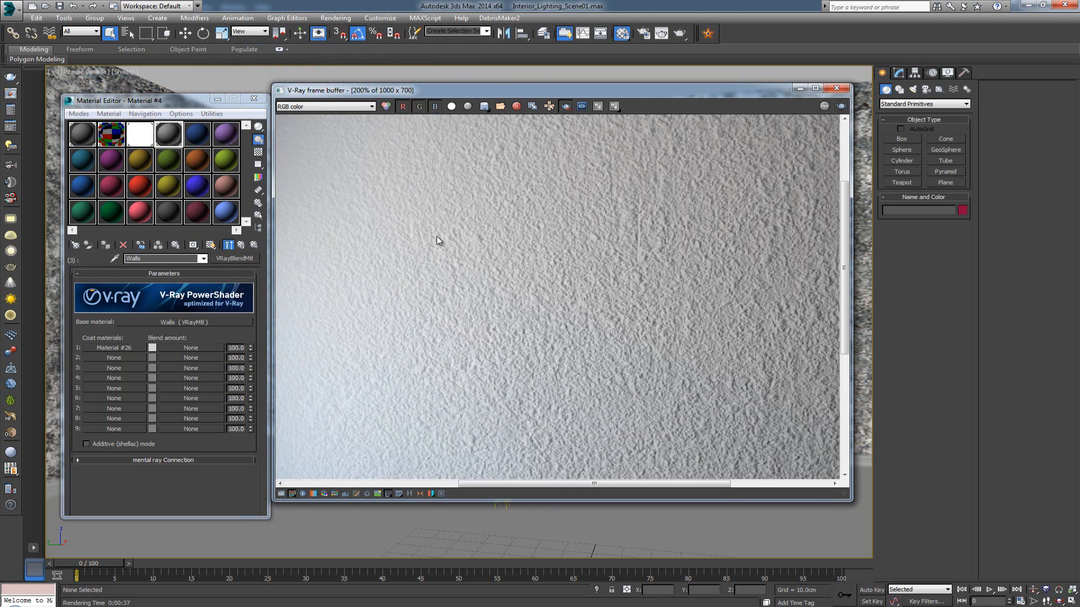
pyautogui.moveTo(436, 235); pyautogui.dragTo(529, 305, button='middle')
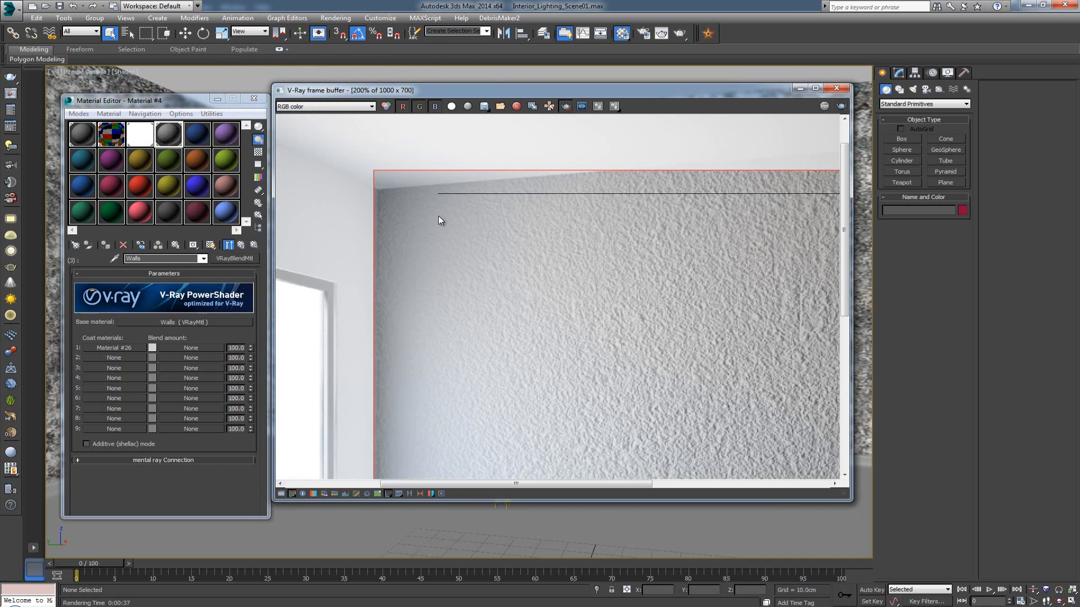
pyautogui.scroll(-1, 466, 253)
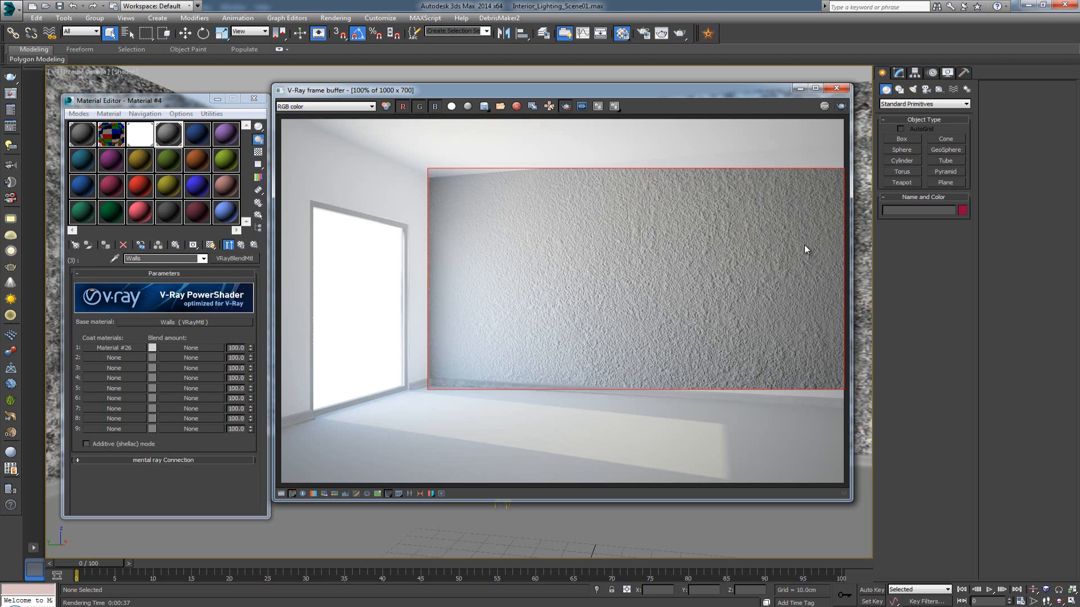
# Step: Darken the first coat's blend amount colour to value 62, disable region rendering, and render the full frame
pyautogui.click(152, 347)
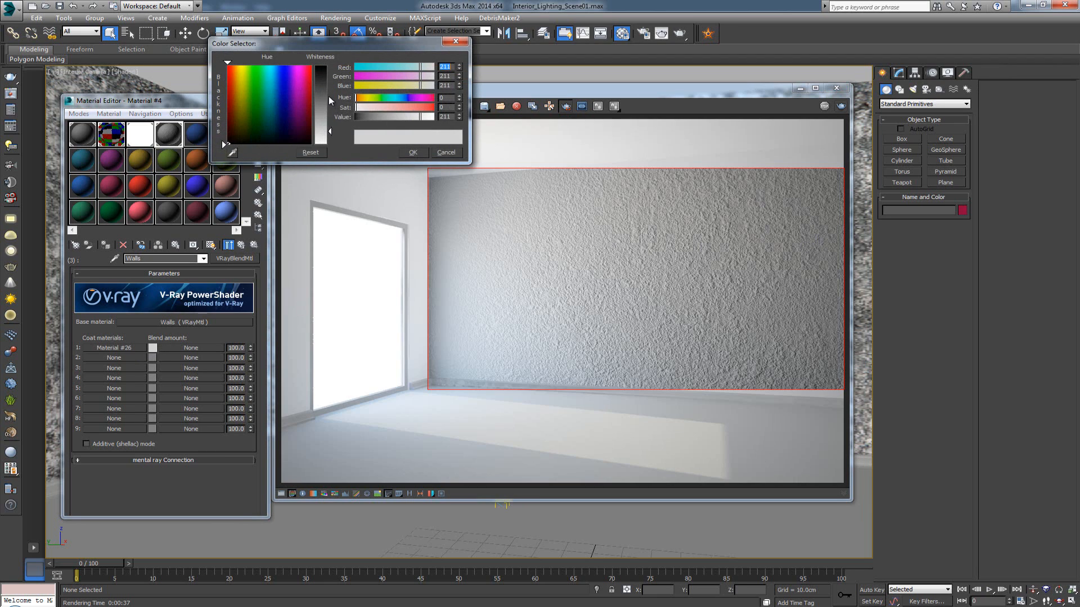
pyautogui.moveTo(328, 97); pyautogui.dragTo(329, 85)
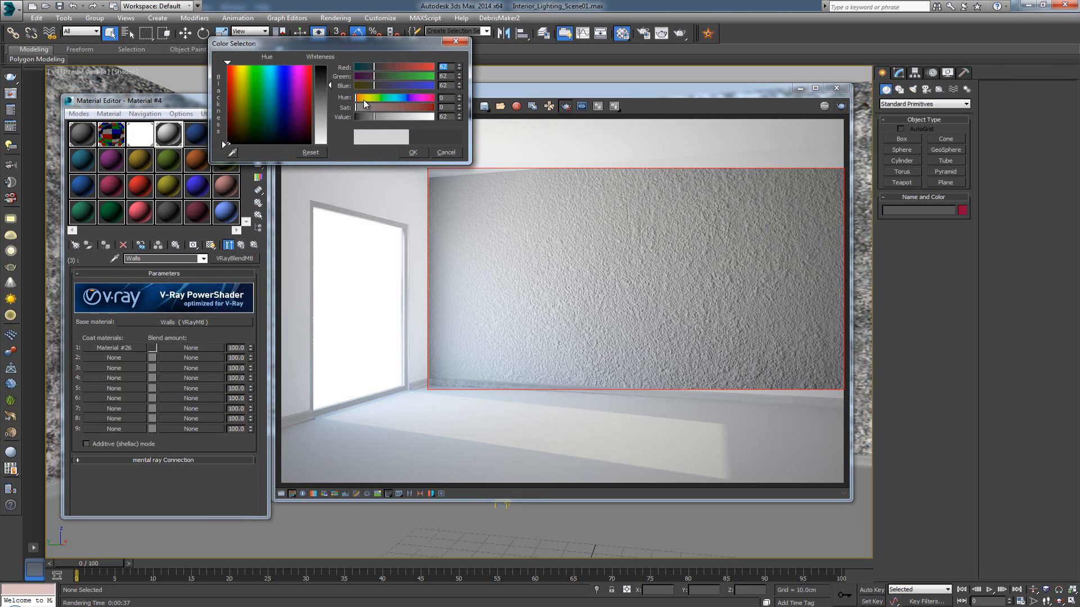
pyautogui.click(412, 152)
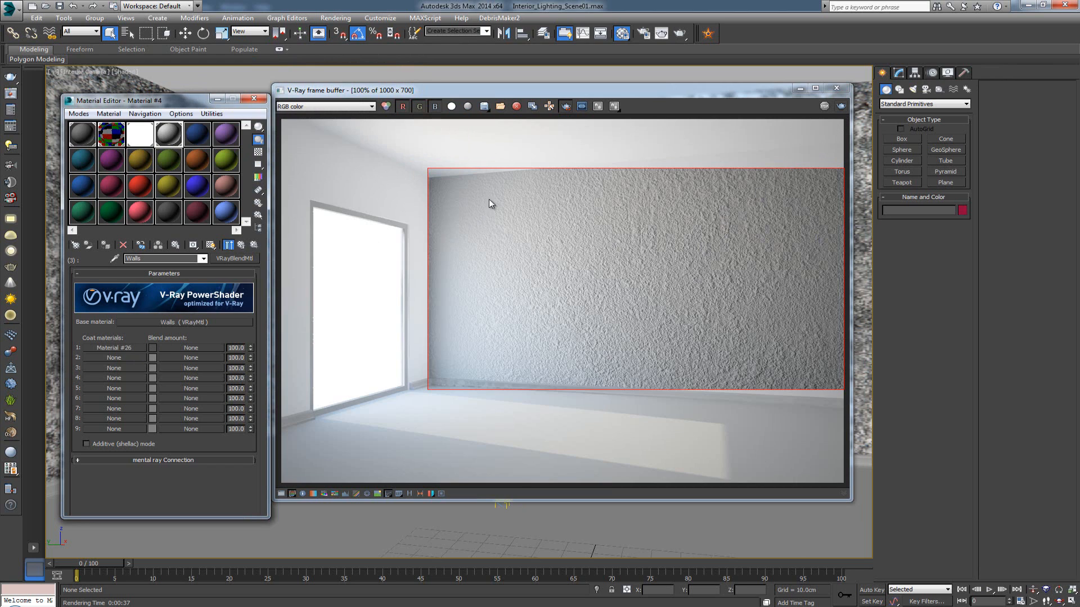
pyautogui.click(566, 107)
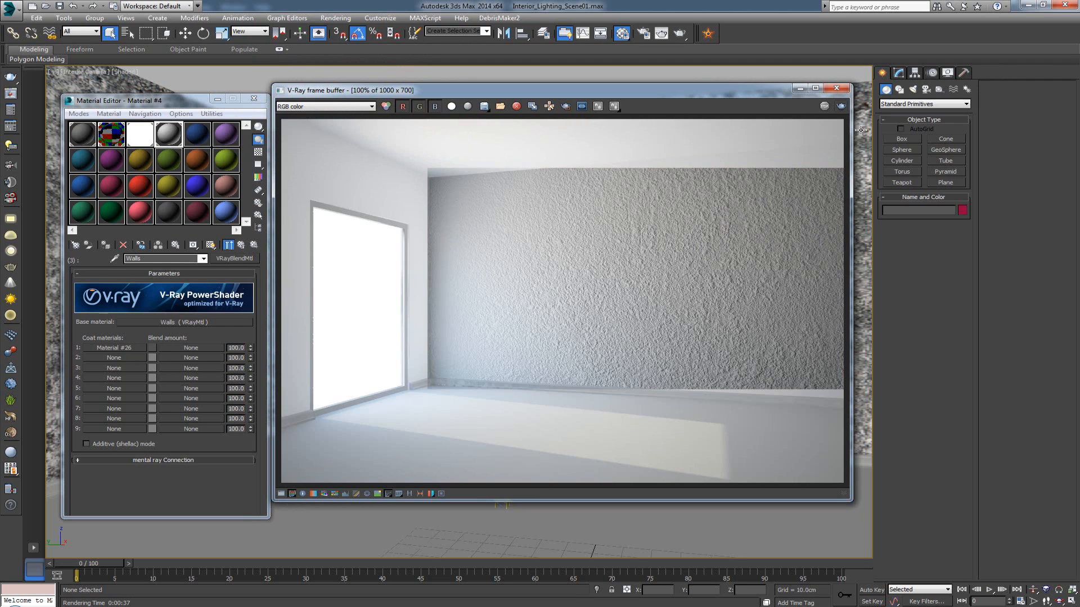
pyautogui.click(840, 107)
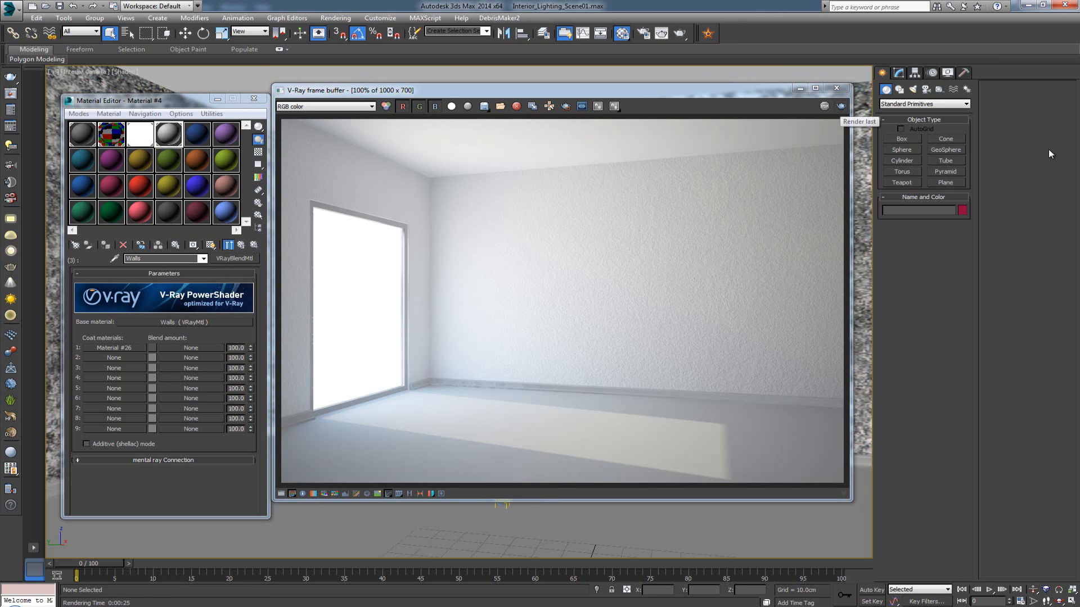
# Step: Examine the softened wall bump in the full render at close range across the back wall
pyautogui.click(611, 291)
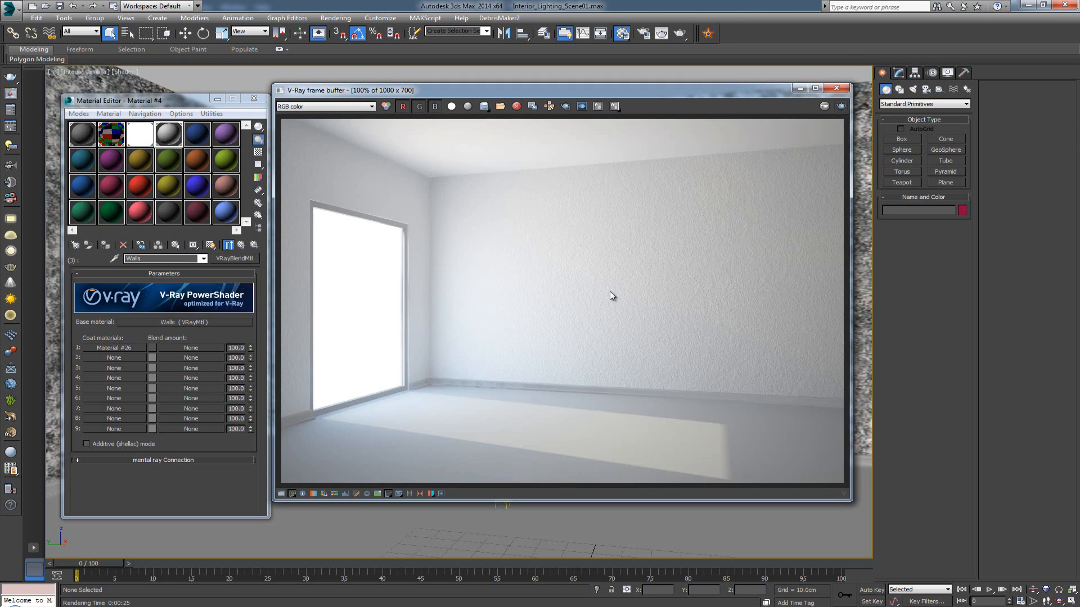
pyautogui.scroll(1, 610, 291)
pyautogui.moveTo(720, 267); pyautogui.dragTo(612, 288, button='middle')
pyautogui.scroll(1, 613, 288)
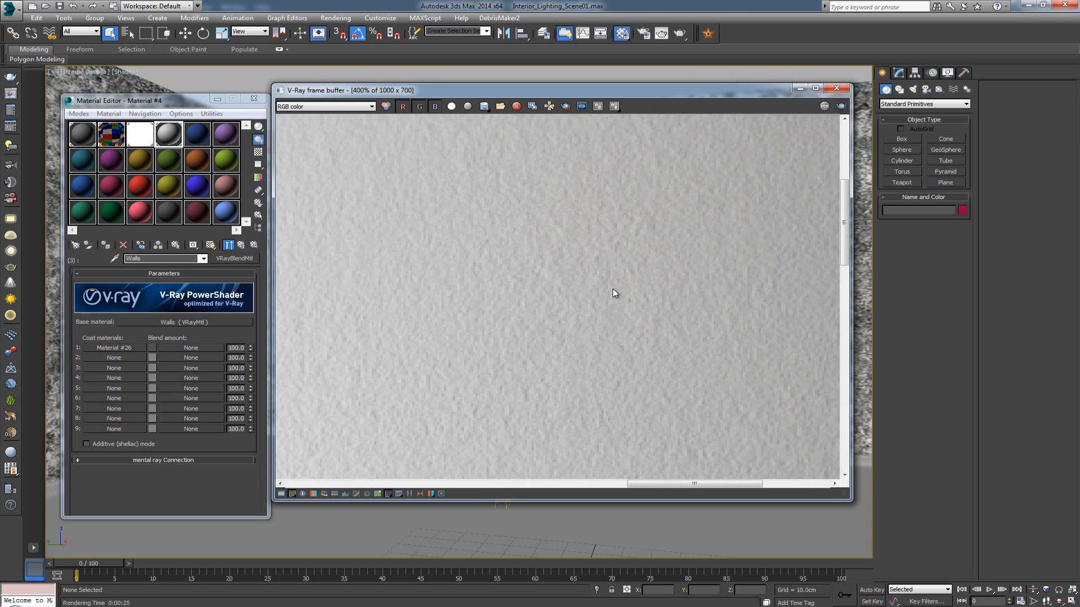
pyautogui.moveTo(669, 263); pyautogui.dragTo(577, 346, button='middle')
pyautogui.scroll(-1, 576, 344)
pyautogui.moveTo(478, 337); pyautogui.dragTo(701, 259, button='middle')
pyautogui.scroll(-1, 502, 305)
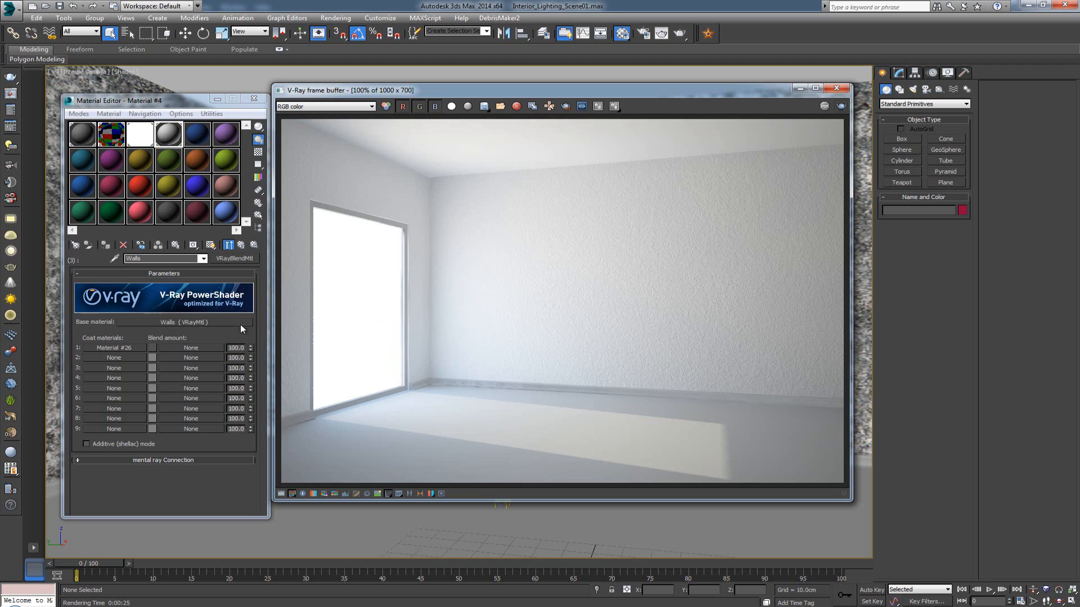
# Step: Add a VRayMtl as the second coat material of the Walls blend
pyautogui.click(126, 357)
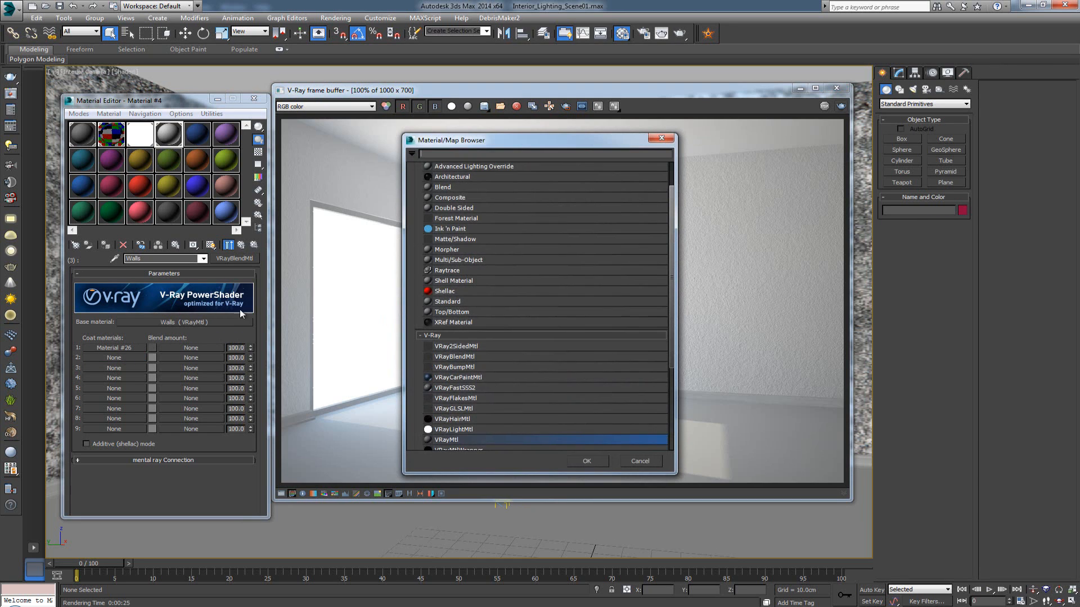
pyautogui.doubleClick(467, 438)
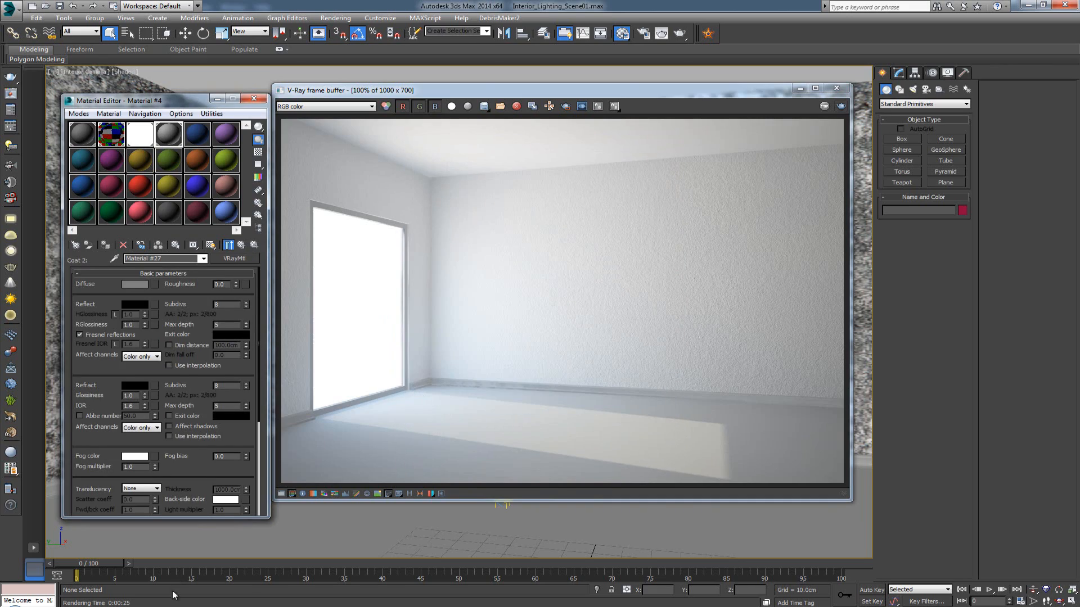
# Step: Switch to the Chrome browser and search Google Images for "brush strokes wall" in place of the previous query
pyautogui.click(187, 592)
pyautogui.hotkey('alt', 'Left')
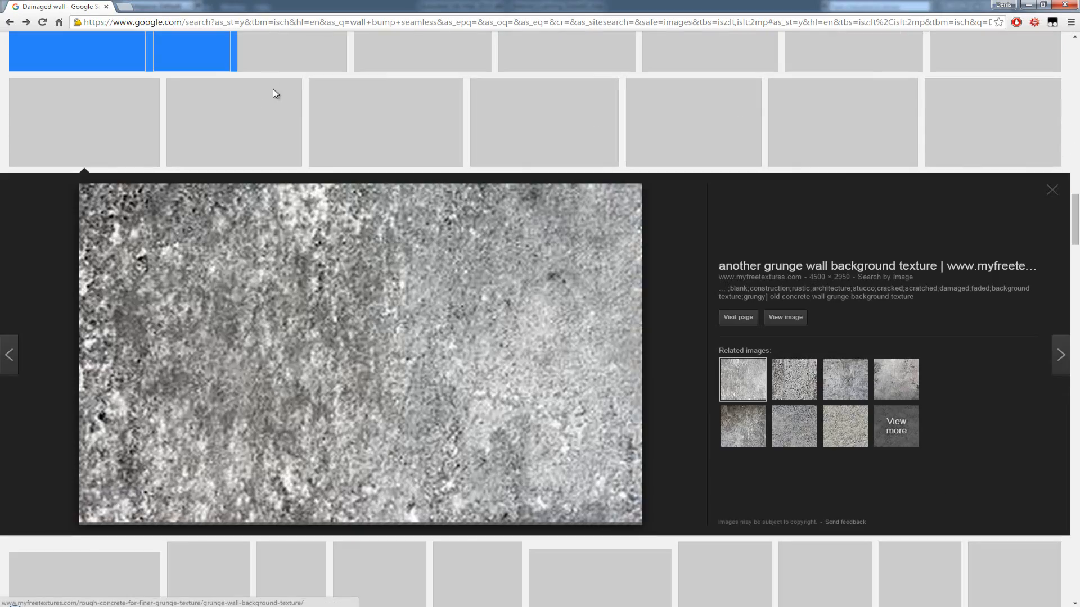
pyautogui.scroll(17, 275, 93)
pyautogui.scroll(5, 276, 96)
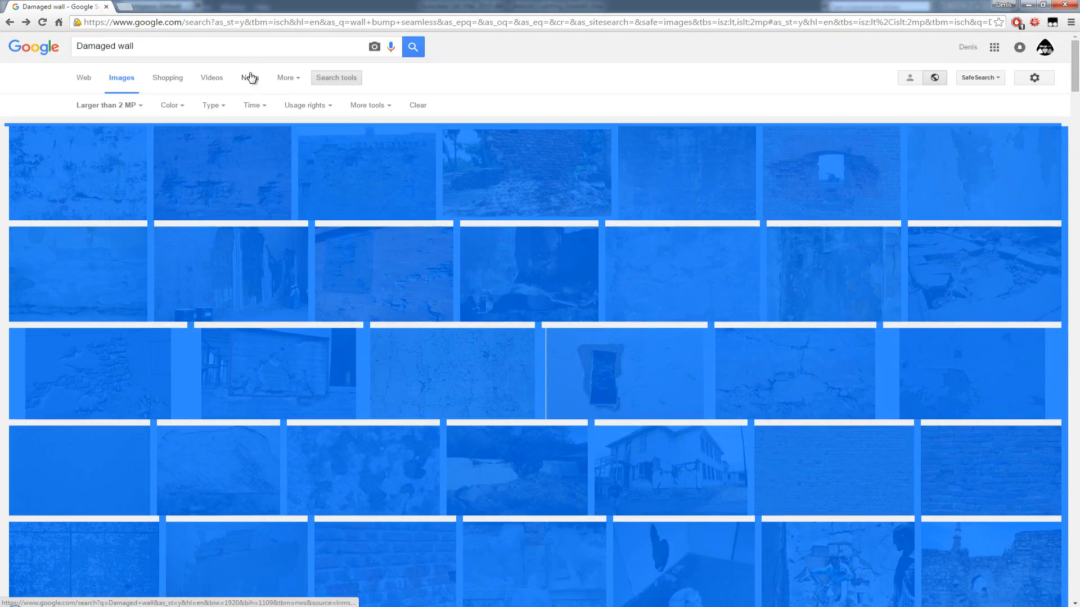
pyautogui.click(242, 45)
pyautogui.moveTo(150, 48); pyautogui.dragTo(85, 47)
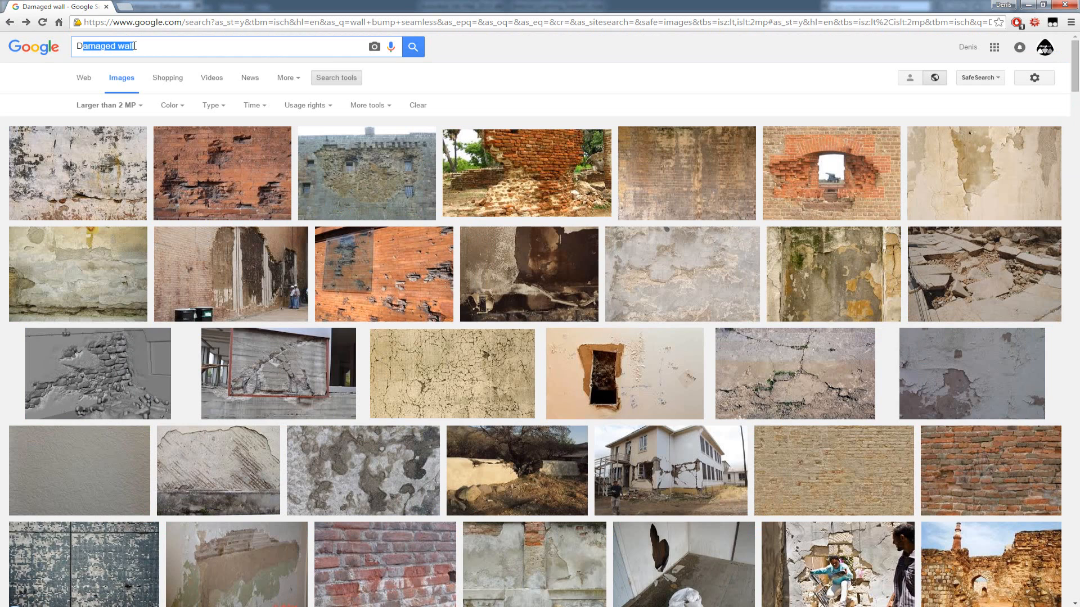
pyautogui.press('BackSpace')
pyautogui.press('BackSpace')
pyautogui.write('Brus')
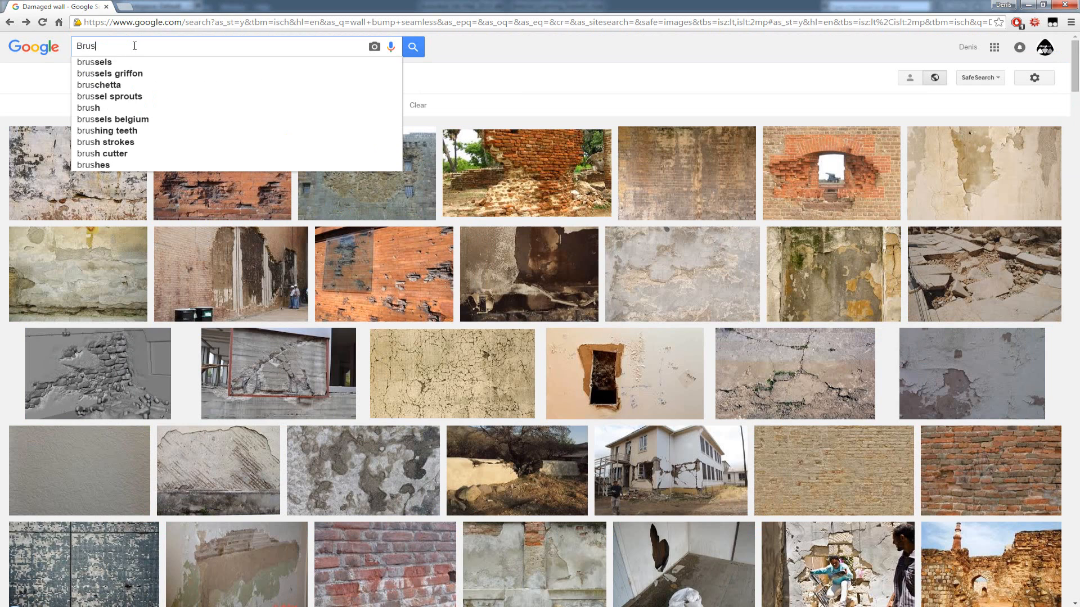
pyautogui.write('h stokes')
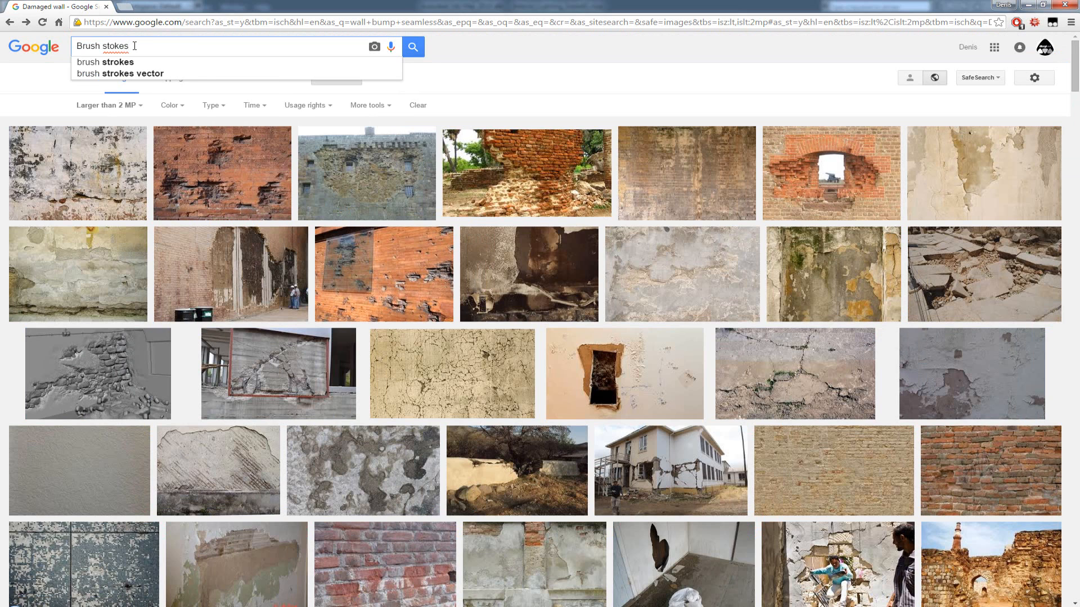
pyautogui.press('Down')
pyautogui.write('wall')
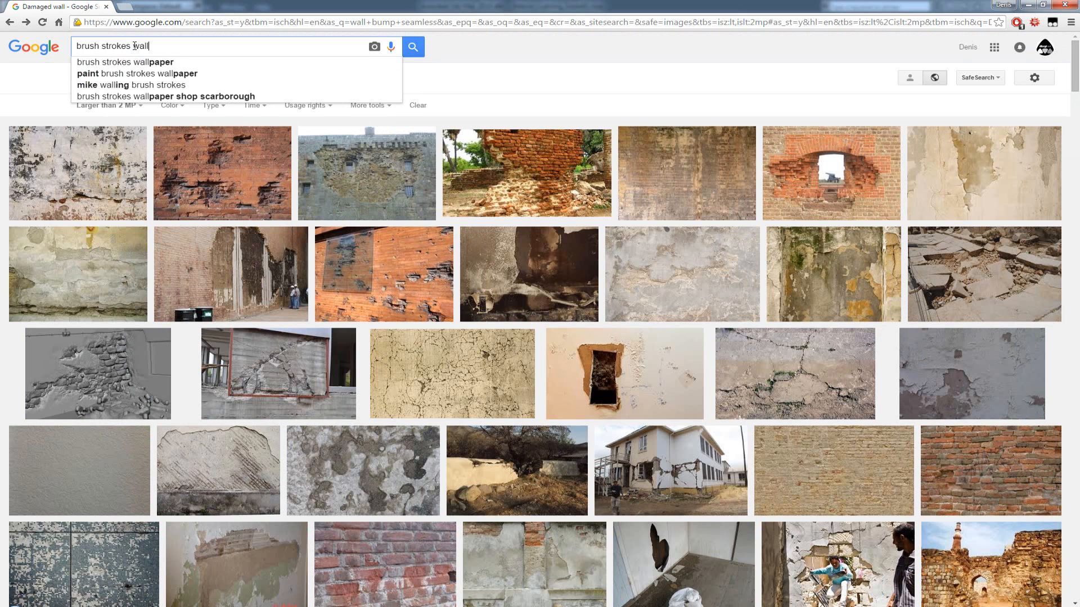
pyautogui.press('Return')
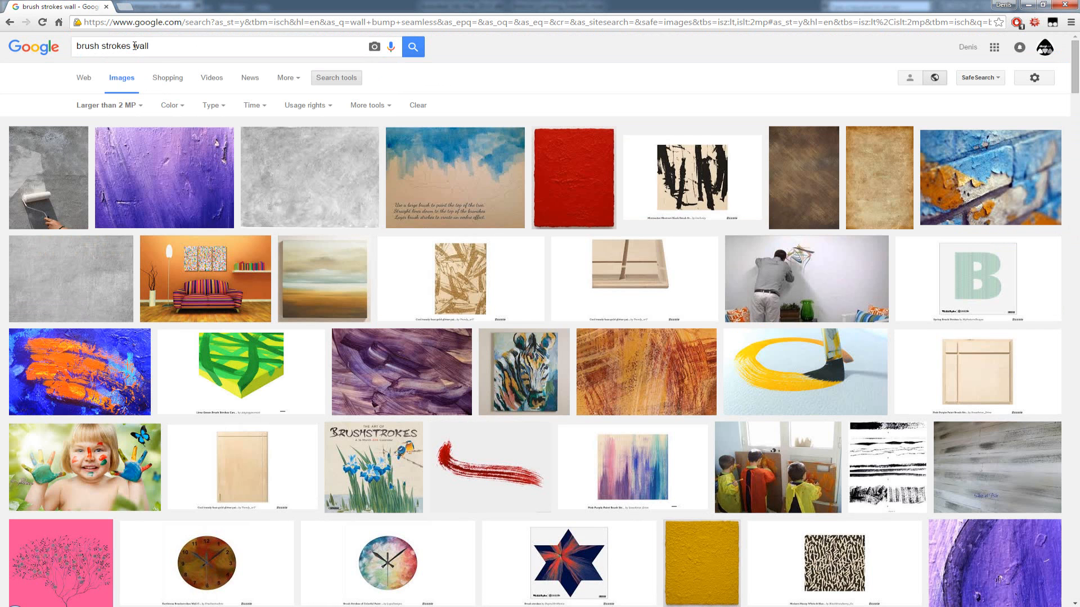
# Step: Open the full-size gray watercolor brush strokes image from deluzions.net and save it as Brushed_Wall in the Textures folder
pyautogui.click(353, 169)
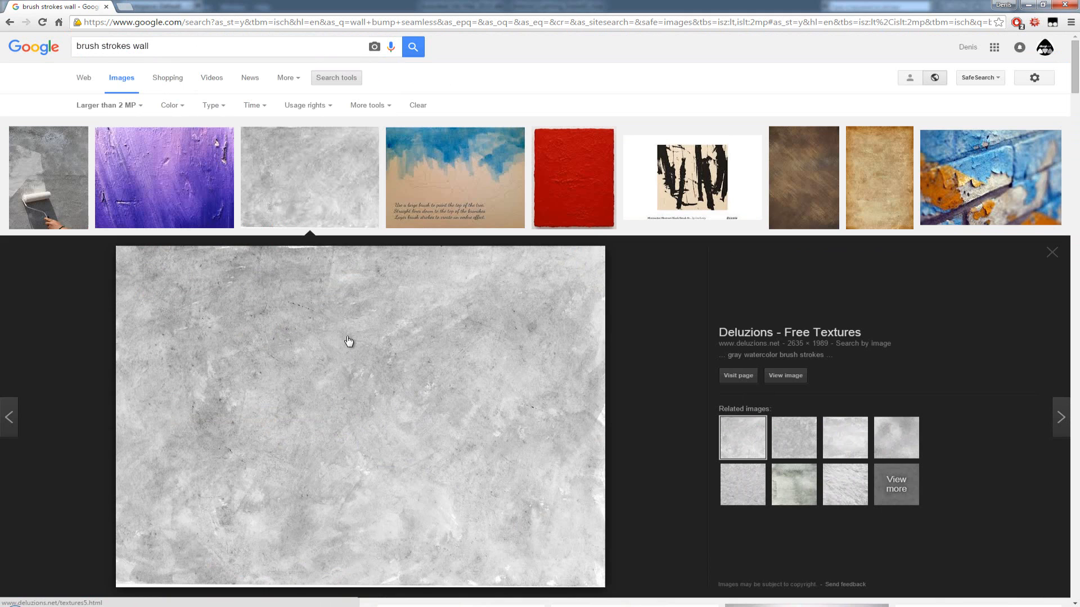
pyautogui.click(785, 375)
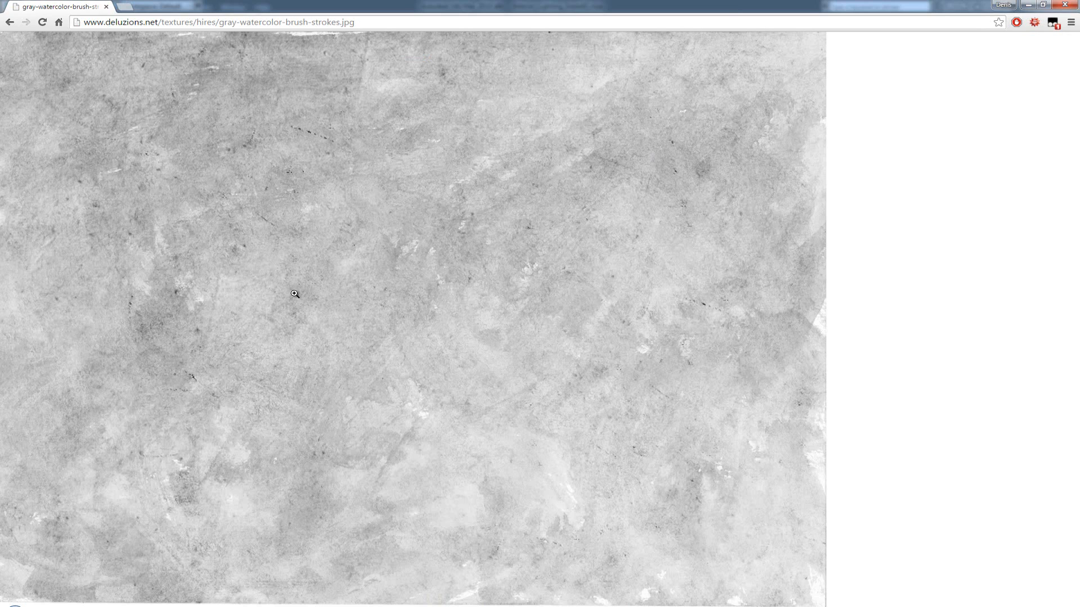
pyautogui.rightClick(427, 207)
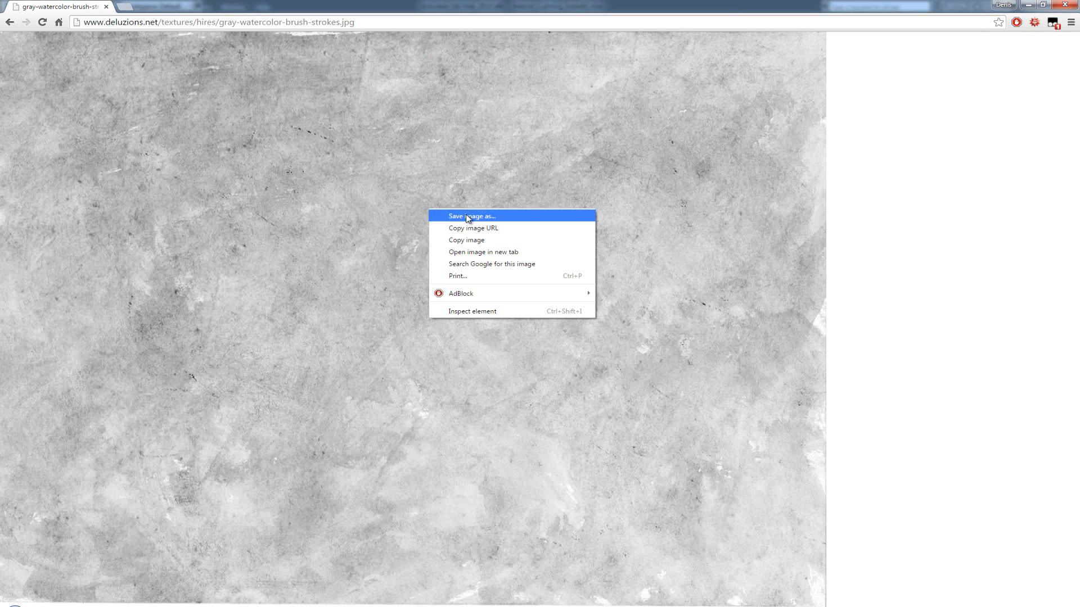
pyautogui.click(466, 217)
pyautogui.write('Brush')
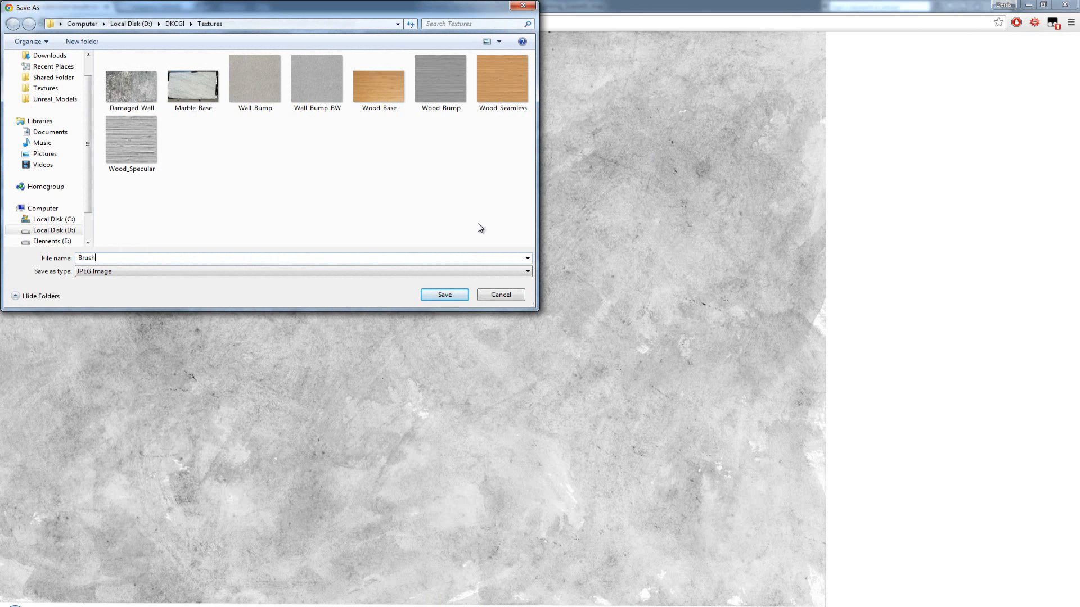
pyautogui.write('ed_Wall')
pyautogui.press('Return')
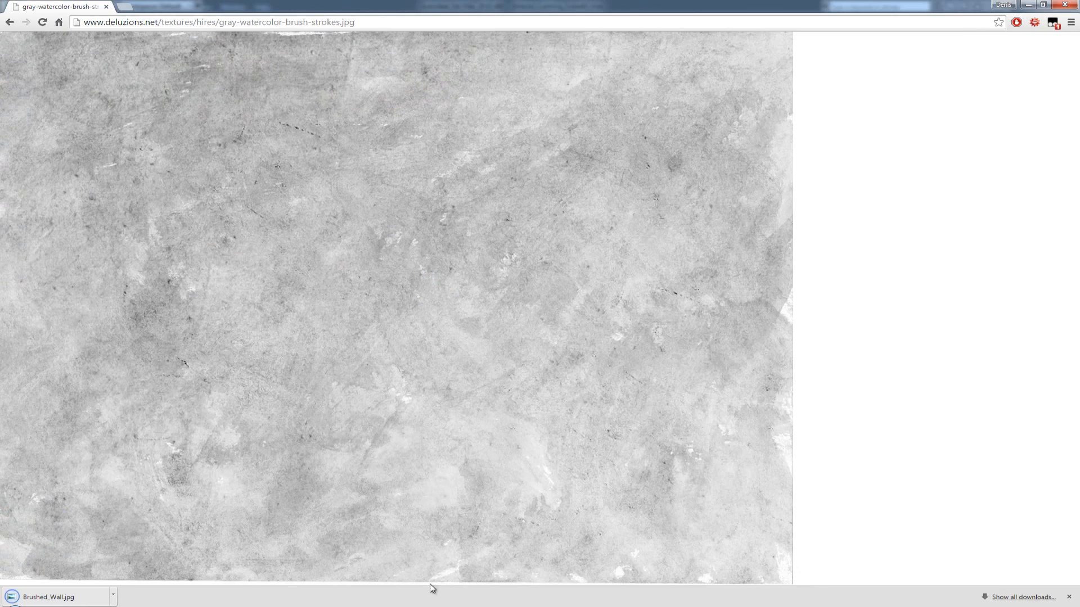
# Step: Switch back to 3ds Max and set the bump amount of the second coat material to 90
pyautogui.click(506, 606)
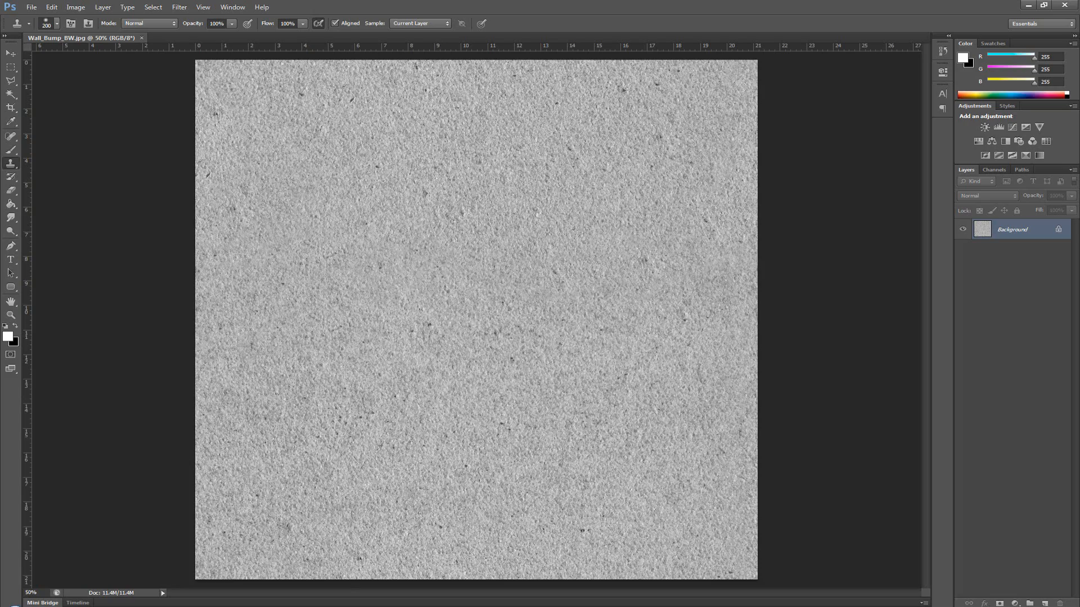
pyautogui.click(507, 606)
pyautogui.click(495, 606)
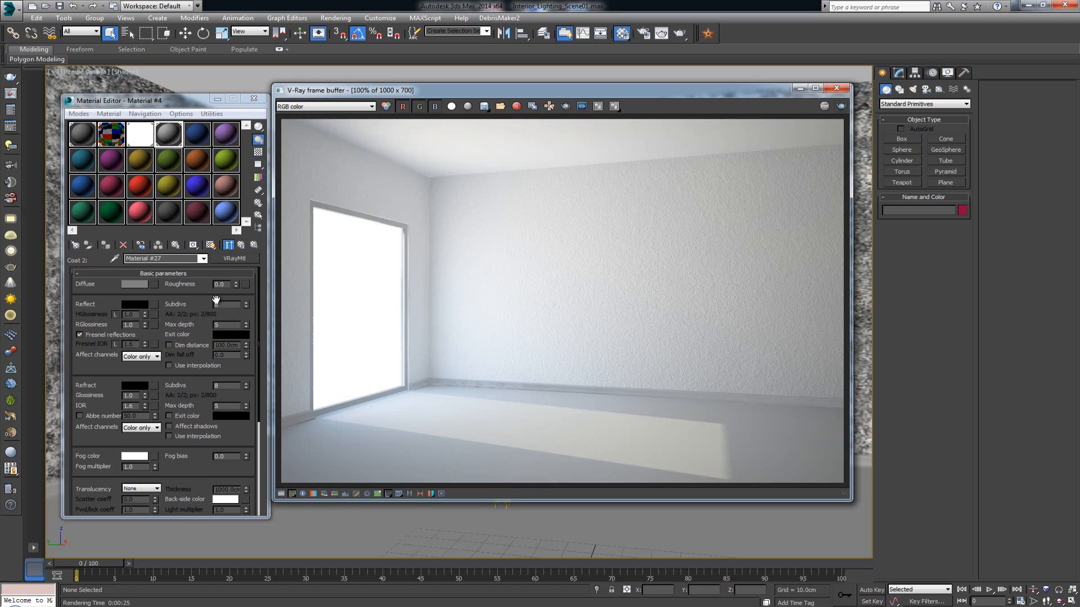
pyautogui.moveTo(196, 466); pyautogui.dragTo(207, 130)
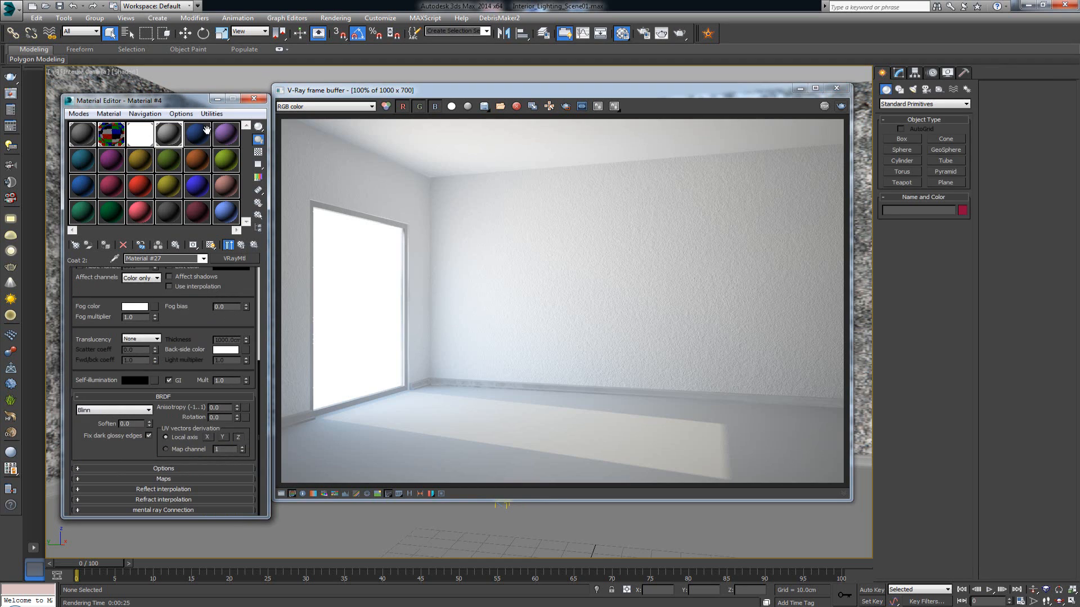
pyautogui.click(140, 479)
pyautogui.scroll(-2, 157, 433)
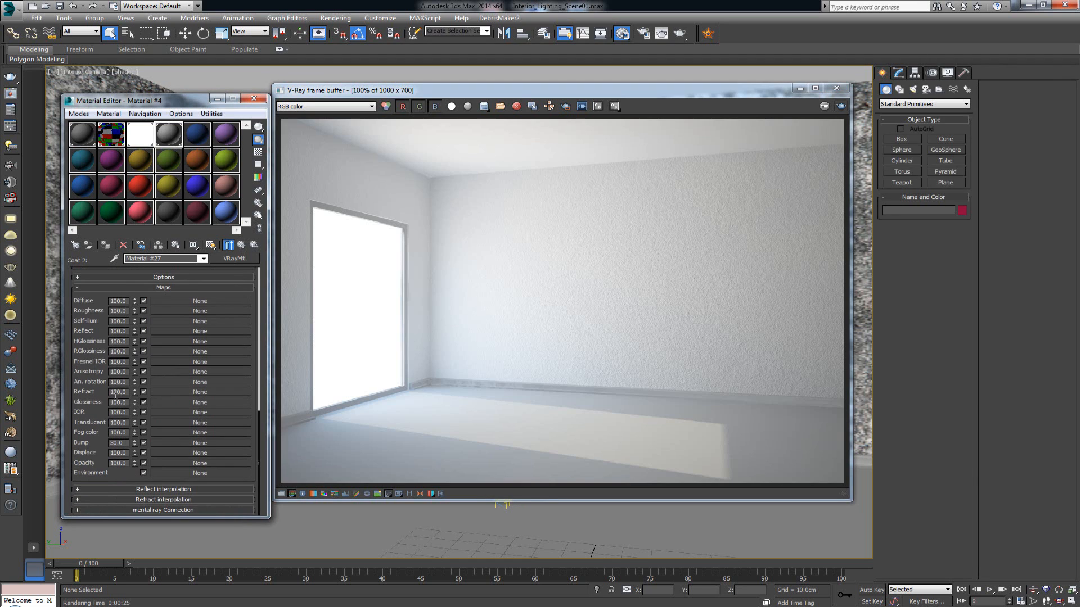
pyautogui.moveTo(125, 443); pyautogui.dragTo(97, 440)
pyautogui.write('90')
pyautogui.press('Return')
pyautogui.hotkey('shift', 'q')
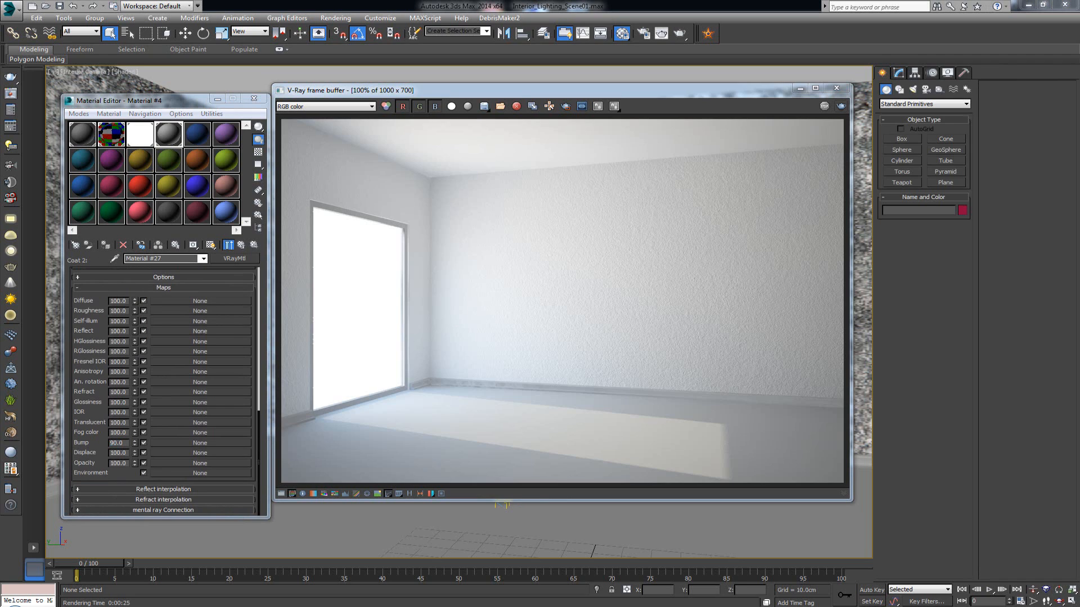
# Step: Load Brushed_Wall.jpg as the second coat's bump map, show it in the viewport, and return to the Walls blend
pyautogui.moveTo(180, 447); pyautogui.dragTo(197, 445)
pyautogui.click(198, 443)
pyautogui.click(799, 89)
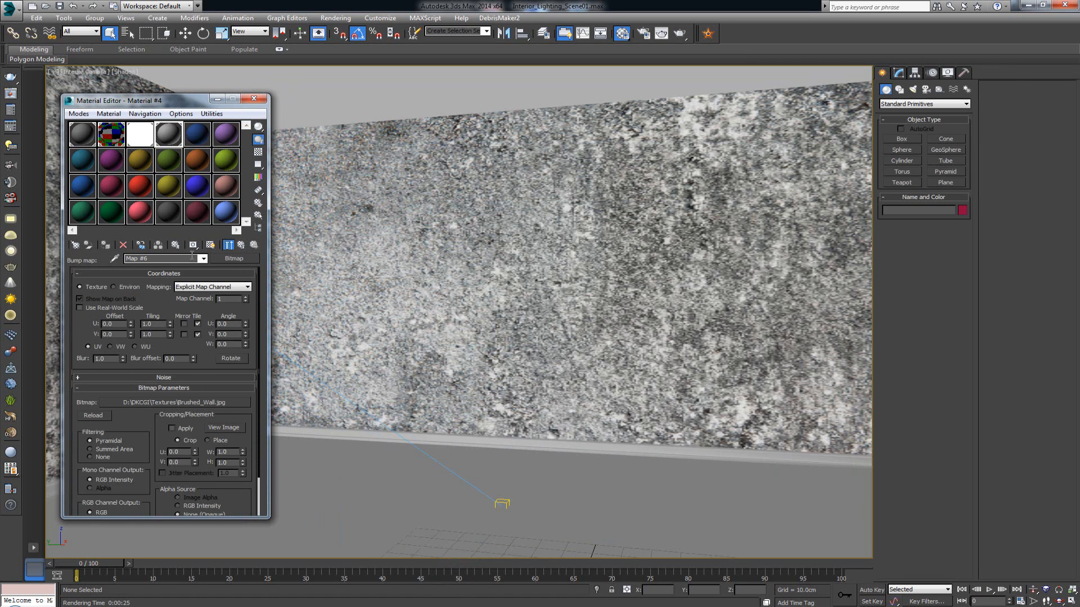
pyautogui.click(210, 245)
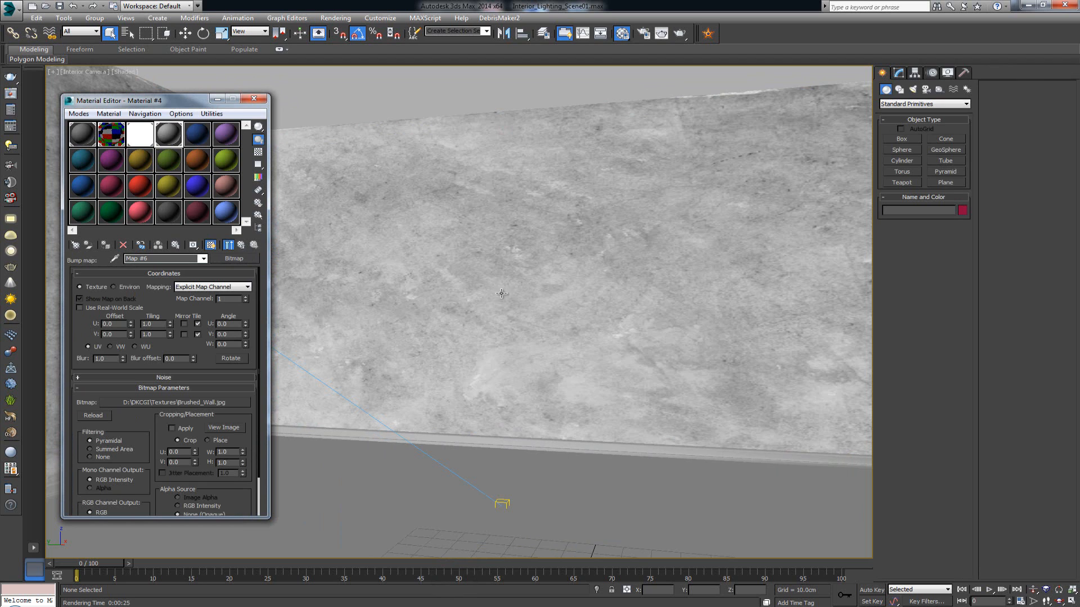
pyautogui.click(242, 244)
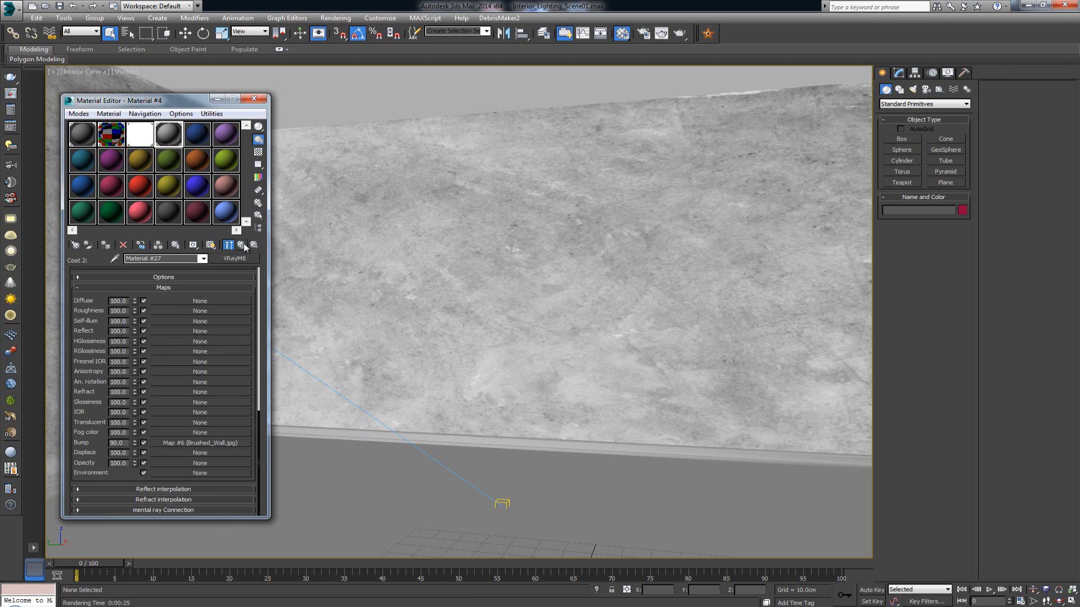
pyautogui.click(242, 245)
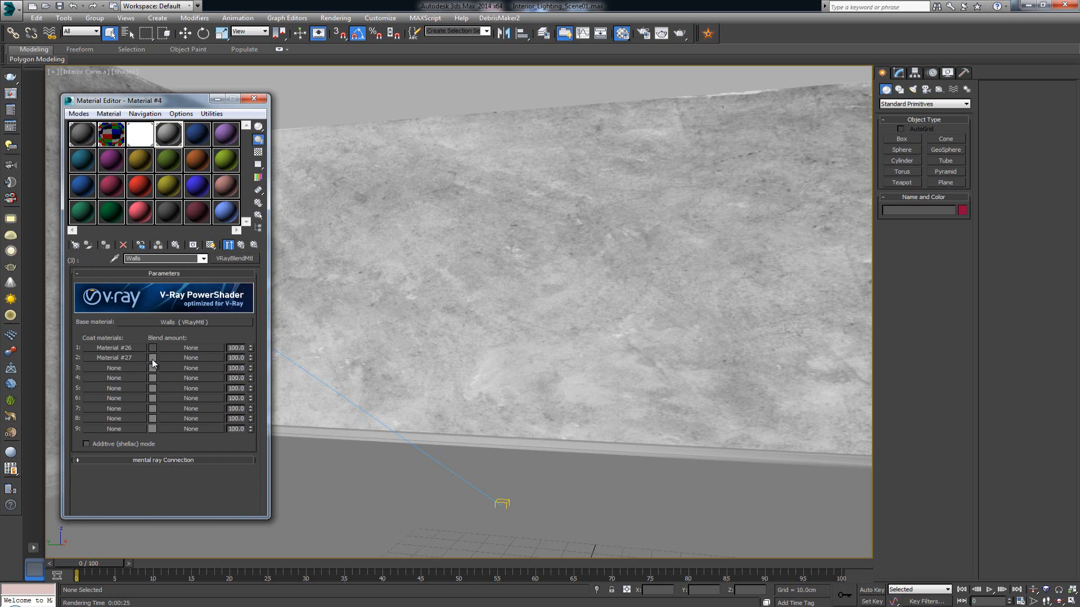
# Step: Render the full frame with the second coat applied and examine the back wall's bump at close range
pyautogui.click(434, 606)
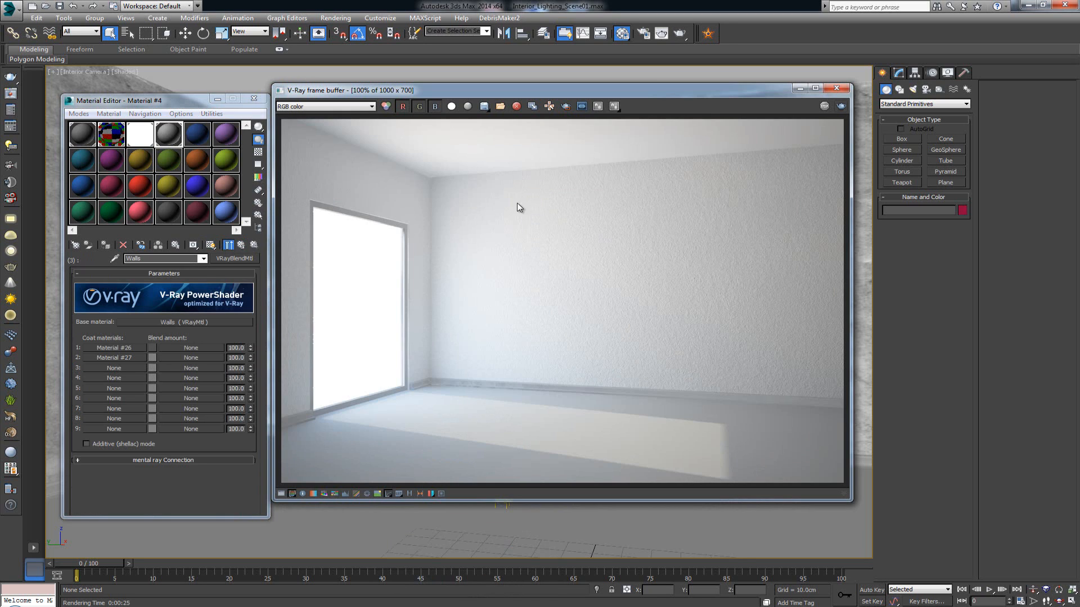
pyautogui.click(840, 106)
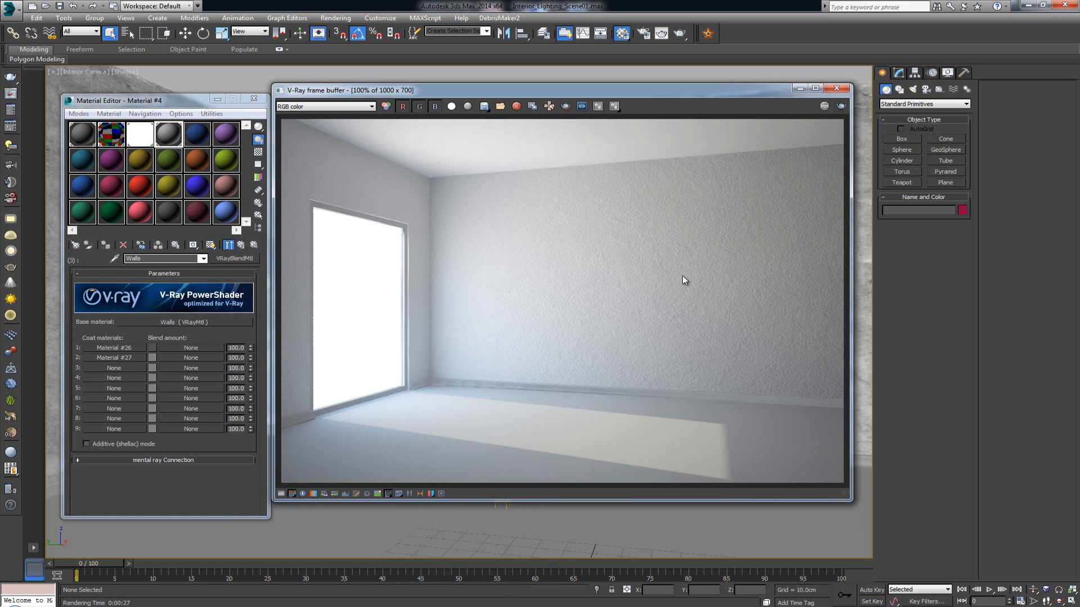
pyautogui.scroll(1, 683, 276)
pyautogui.scroll(-2, 528, 208)
pyautogui.click(155, 359)
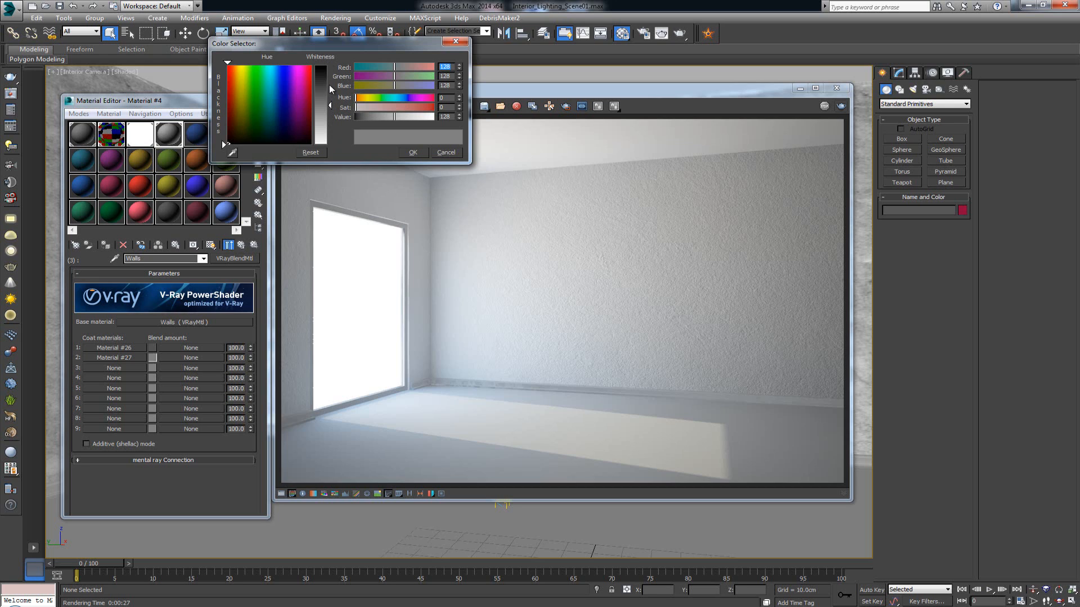
pyautogui.click(444, 152)
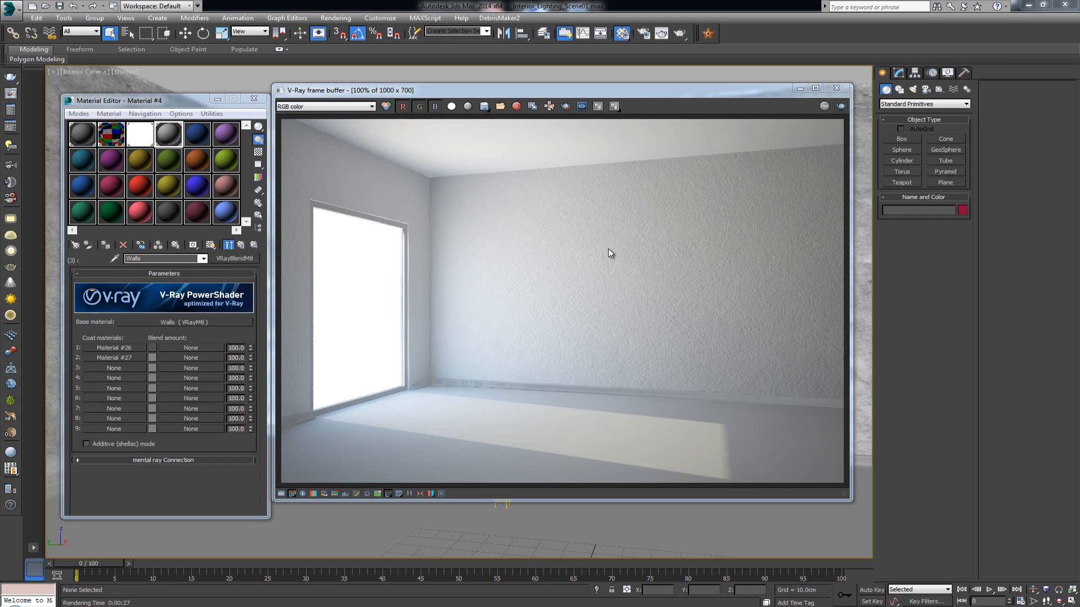
pyautogui.scroll(1, 606, 277)
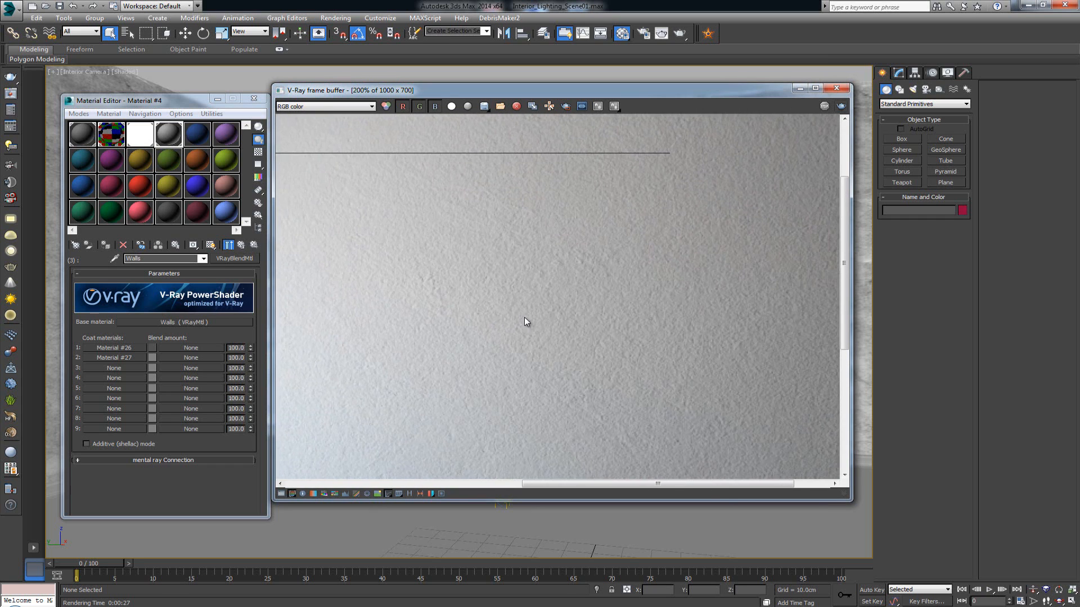
pyautogui.scroll(-1, 590, 320)
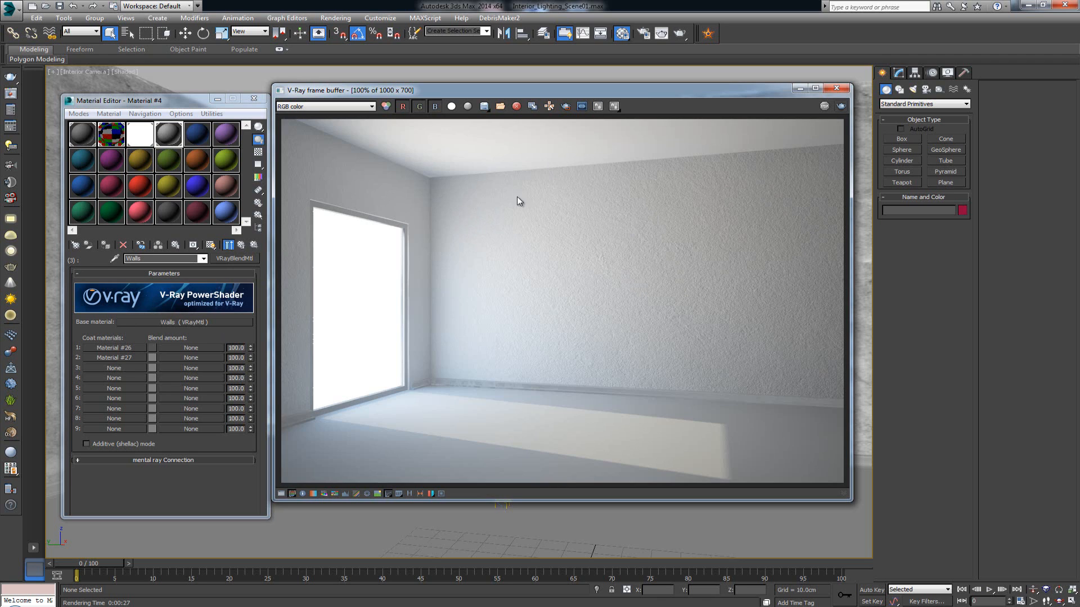
# Step: Add a VRayMtl as the third coat material of the Walls blend and expand its map slots
pyautogui.click(104, 368)
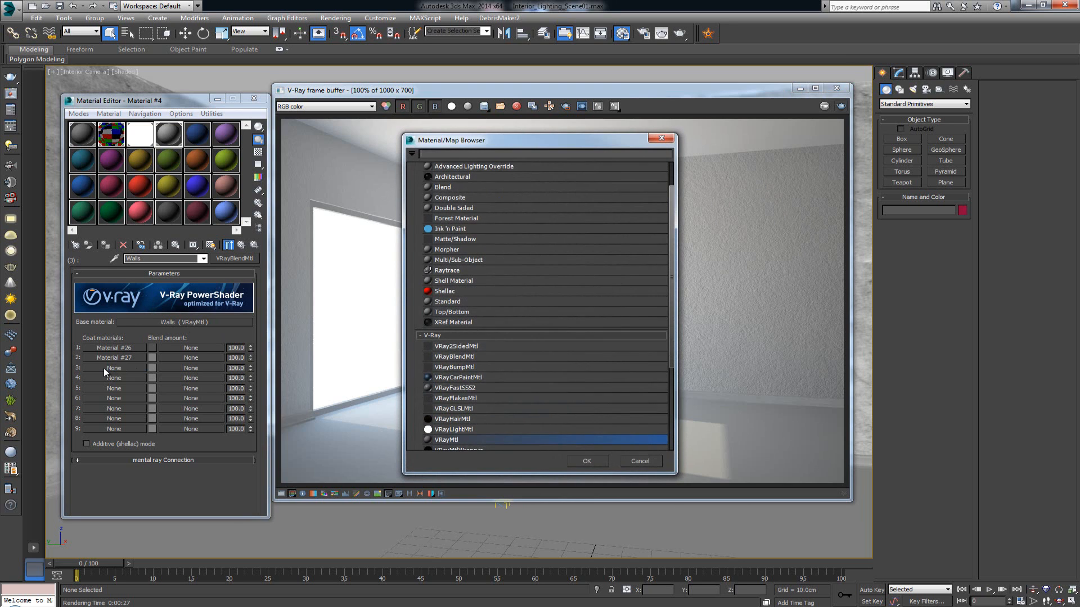
pyautogui.doubleClick(460, 439)
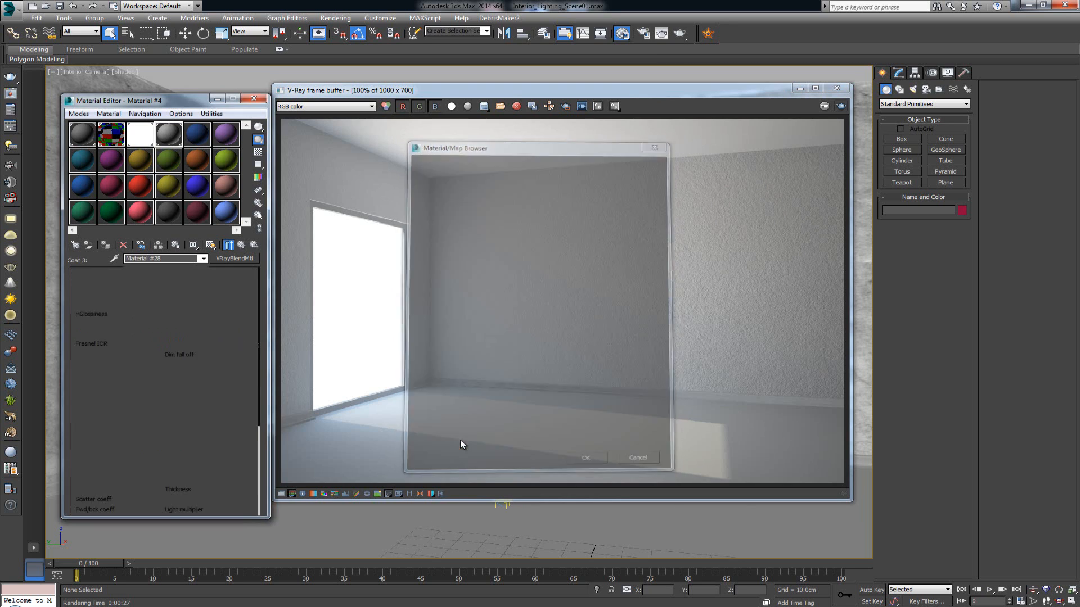
pyautogui.scroll(-5, 204, 380)
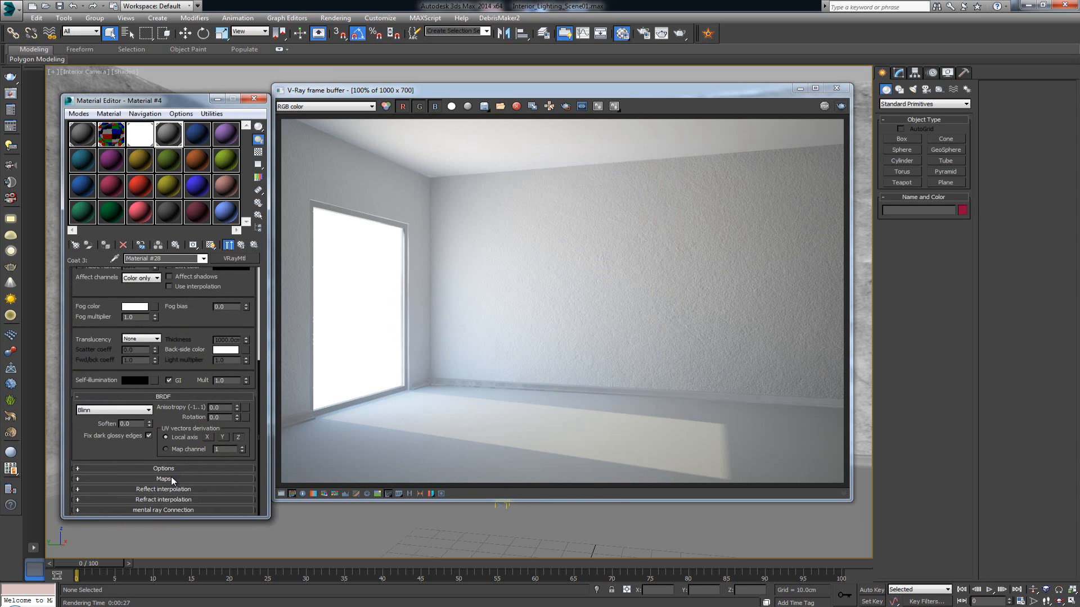
pyautogui.click(172, 479)
pyautogui.moveTo(101, 365); pyautogui.dragTo(100, 323)
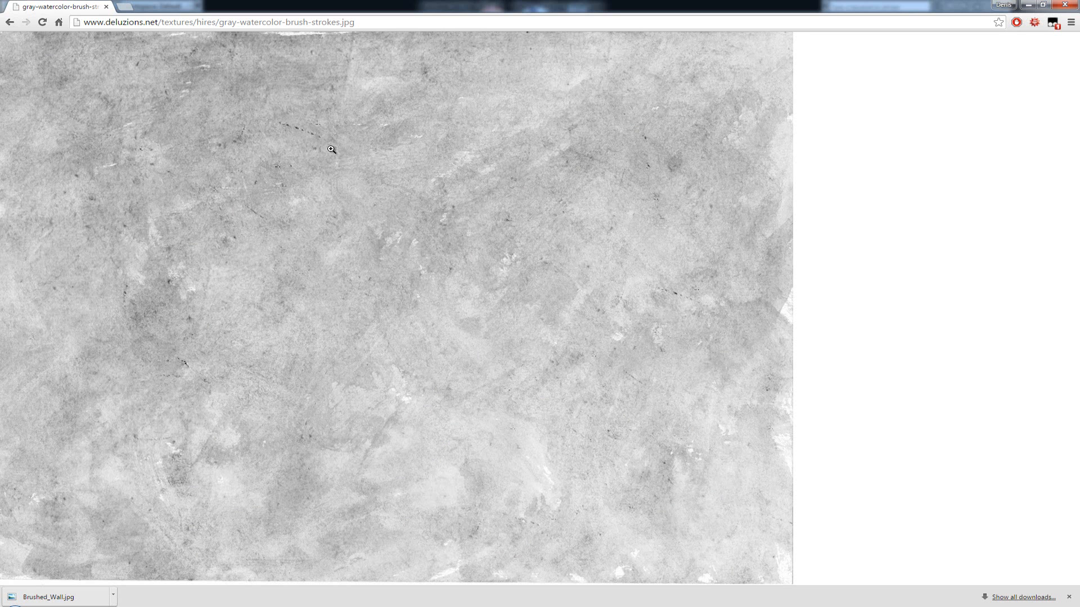
# Step: Switch to the Chrome browser and search Google Images for "wall damage"
pyautogui.hotkey('alt', 'Left')
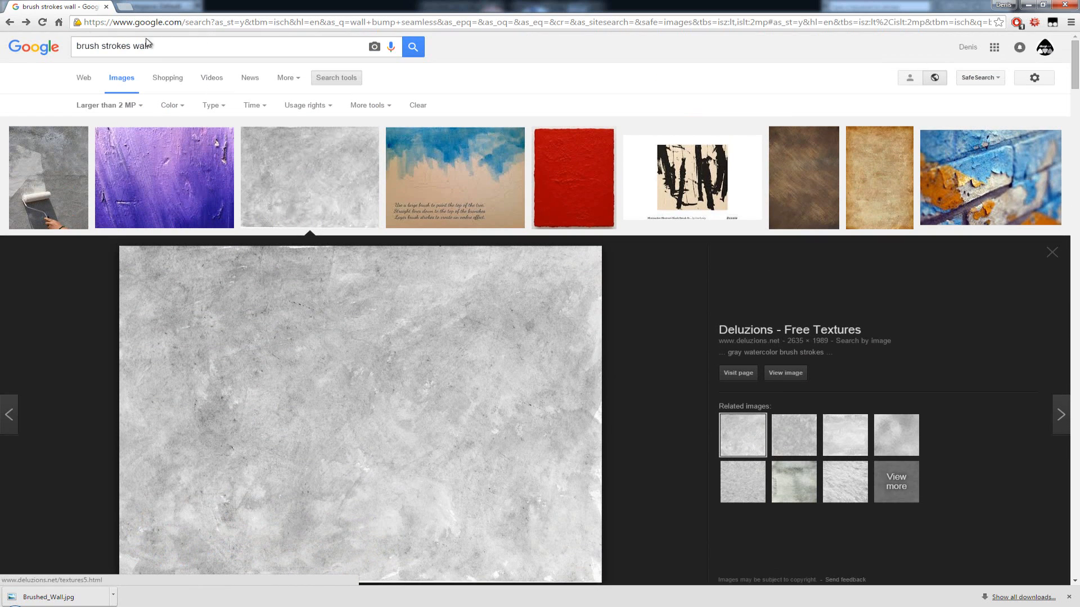
pyautogui.moveTo(150, 45); pyautogui.dragTo(67, 44)
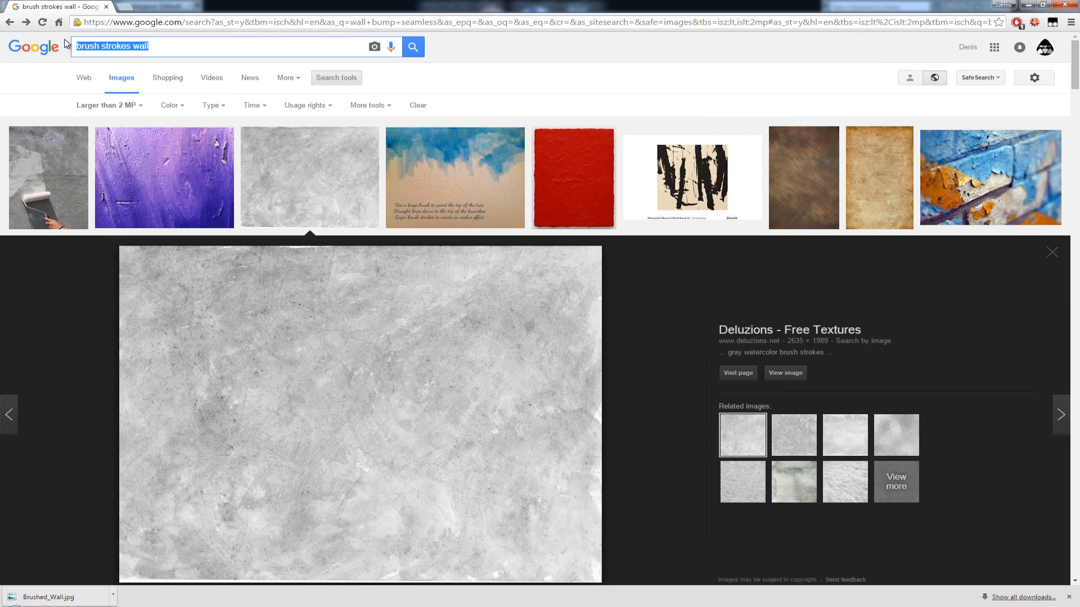
pyautogui.write('wall damage')
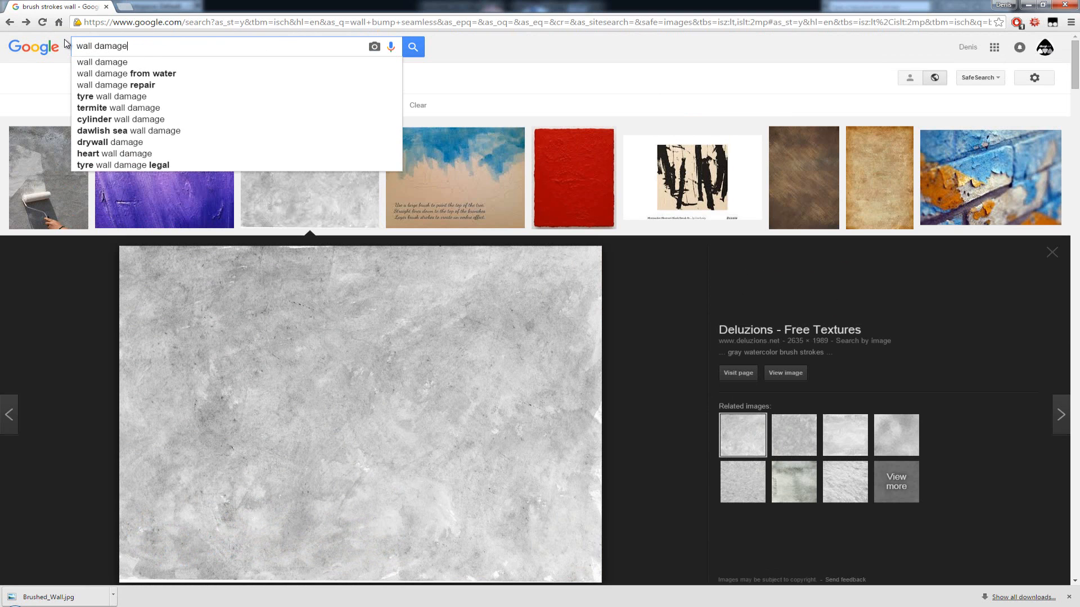
pyautogui.press('Return')
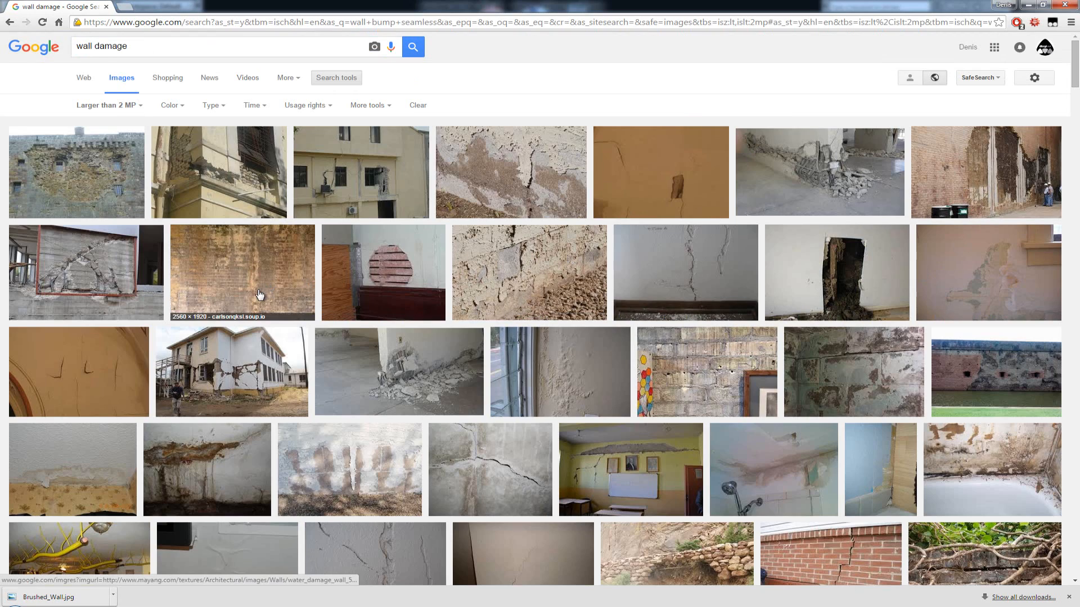
# Step: Browse the "wall damage" image results for a texture suitable as a damaged wall bump map
pyautogui.scroll(-6, 259, 294)
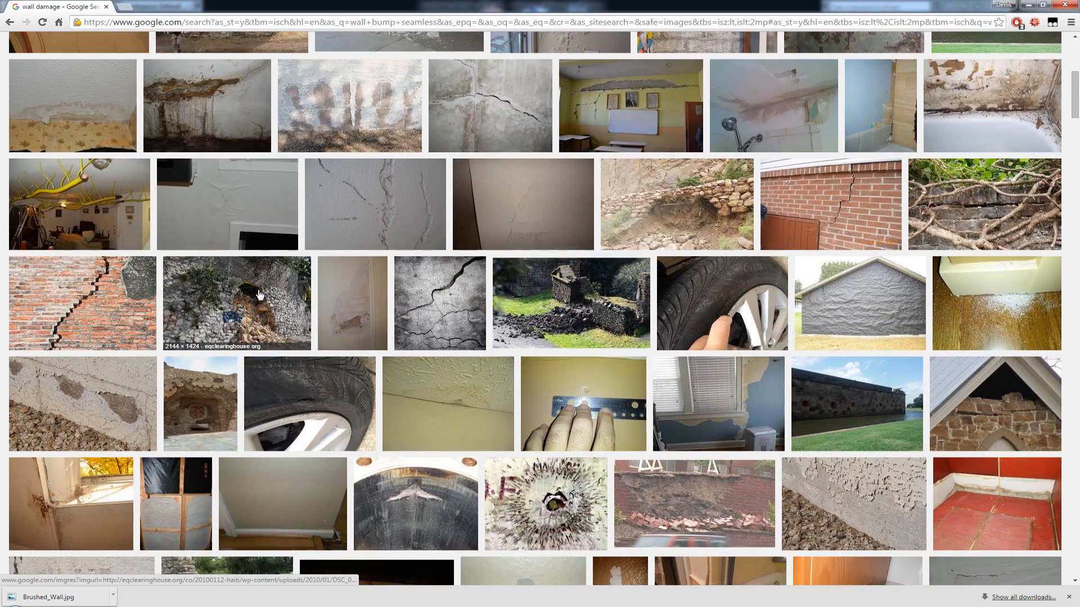
pyautogui.scroll(-1, 260, 294)
pyautogui.scroll(-3, 259, 294)
pyautogui.scroll(-3, 260, 294)
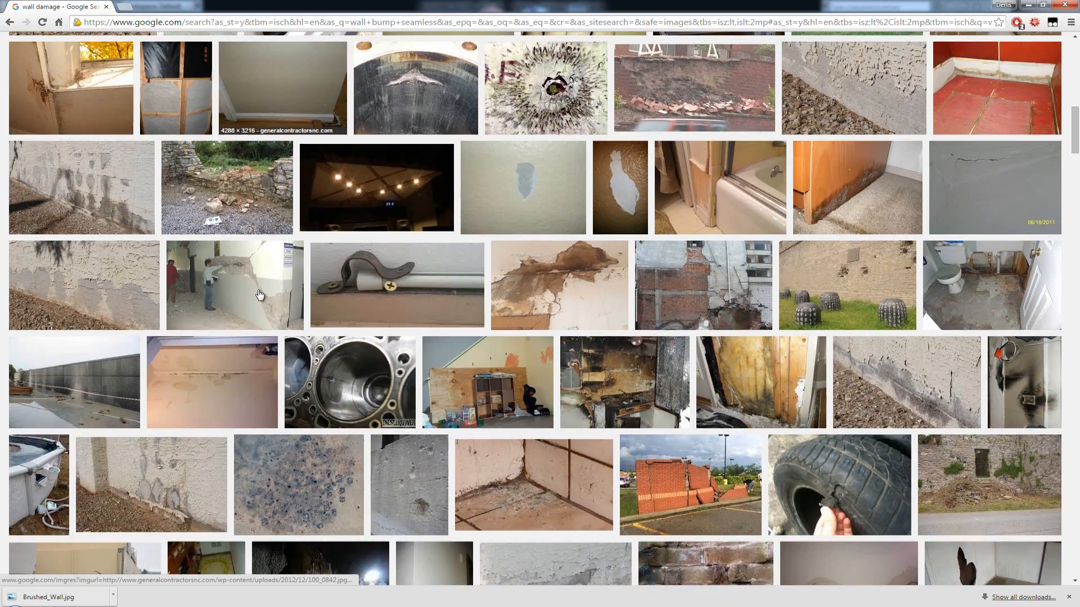
pyautogui.scroll(-10, 259, 294)
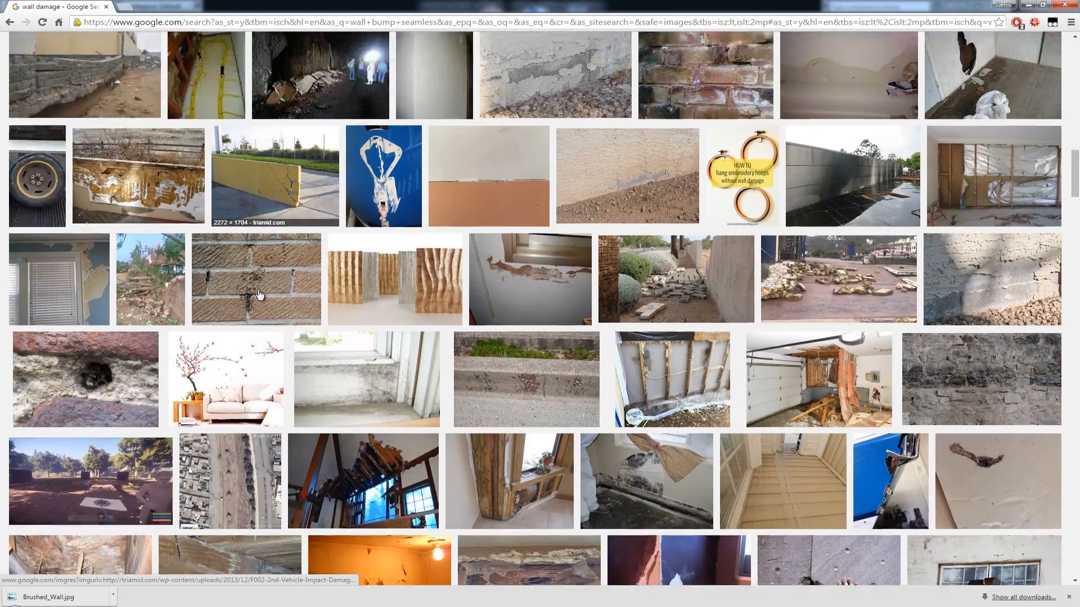
pyautogui.scroll(-4, 259, 294)
pyautogui.scroll(-6, 477, 303)
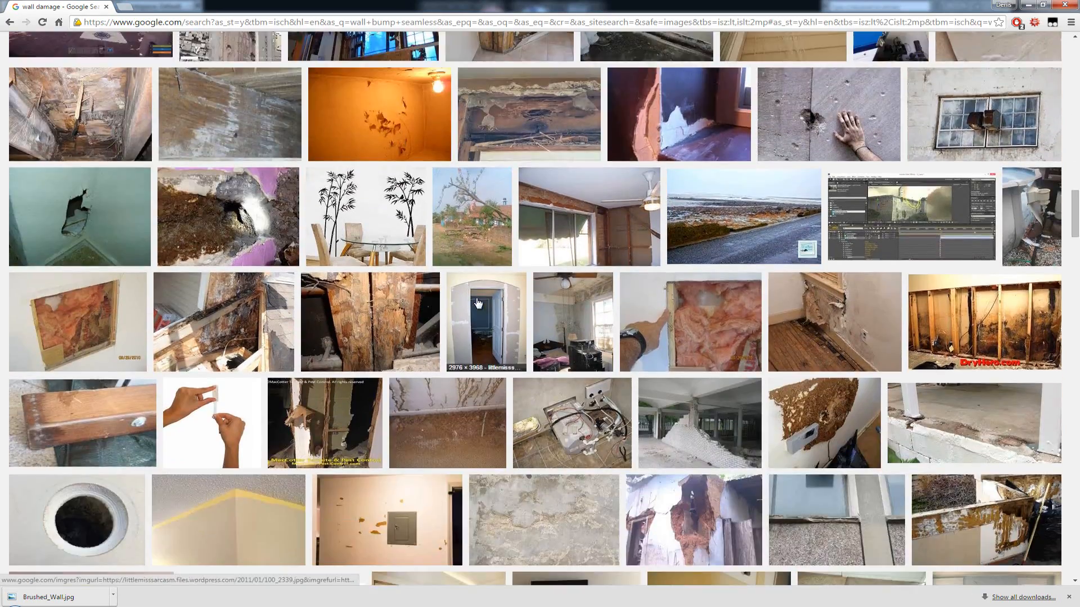
pyautogui.scroll(-3, 297, 295)
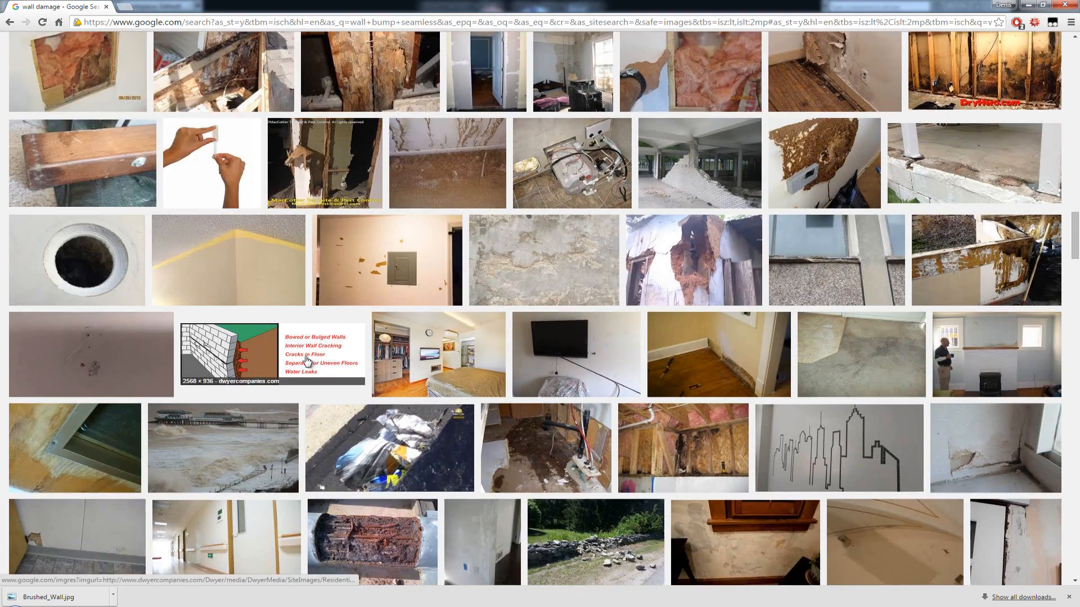
pyautogui.scroll(-5, 294, 290)
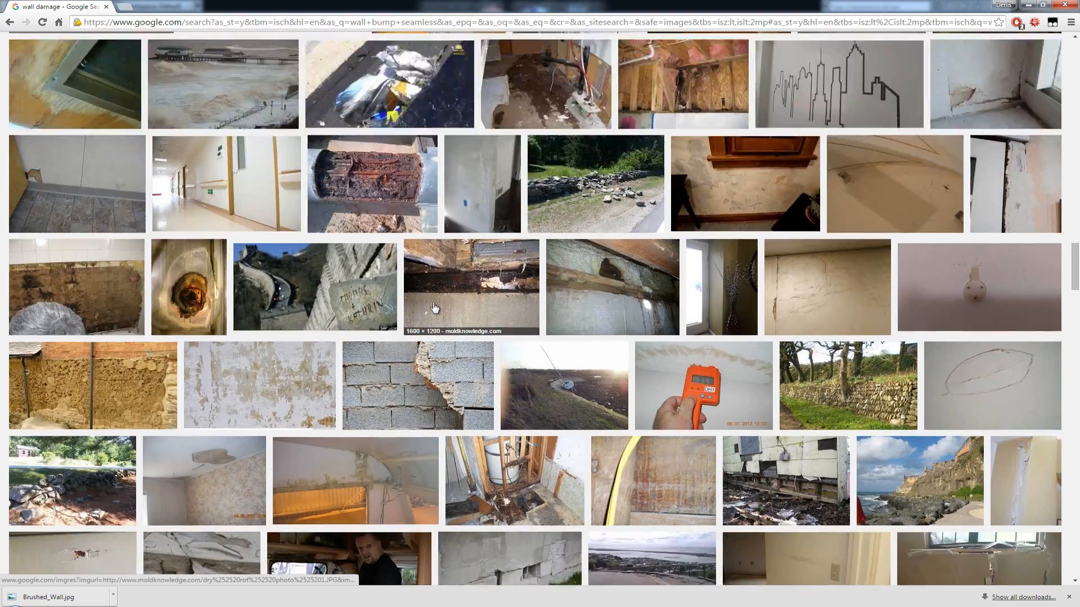
pyautogui.scroll(-3, 434, 307)
pyautogui.scroll(-4, 435, 307)
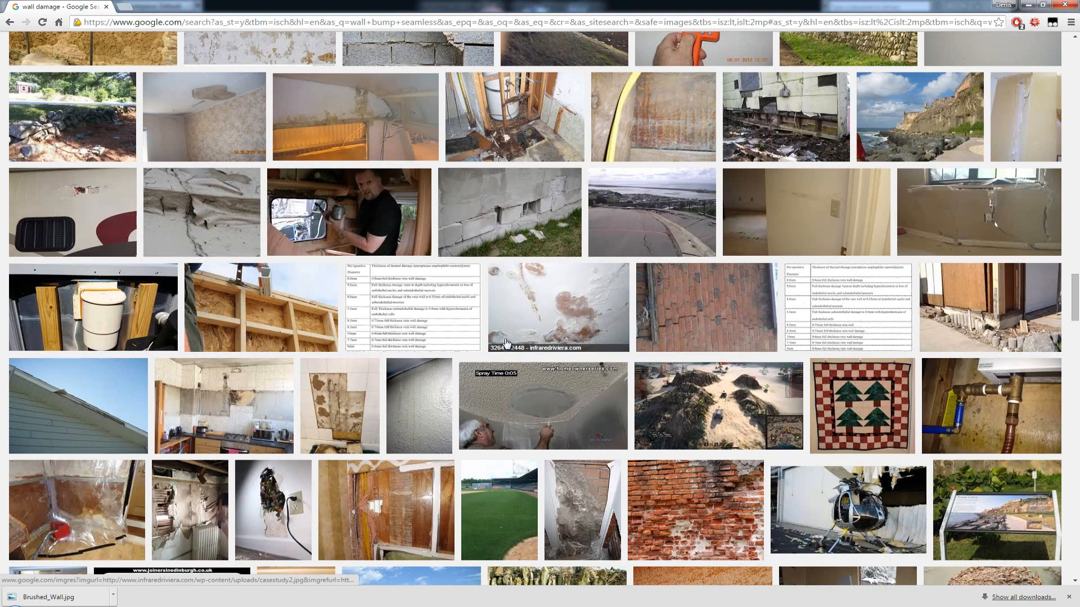
pyautogui.scroll(-5, 662, 345)
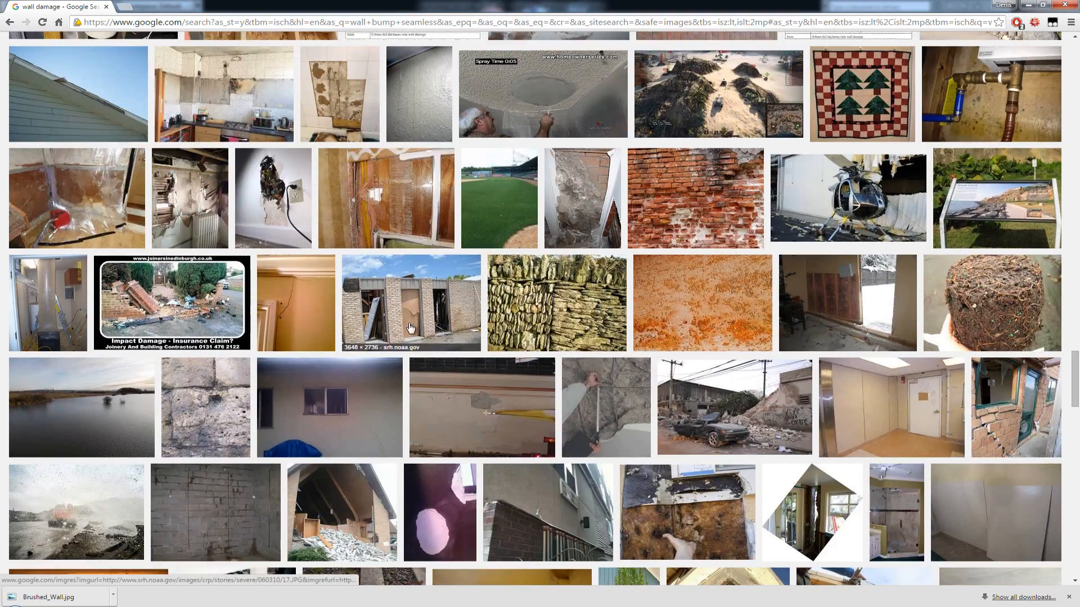
pyautogui.scroll(-1, 409, 326)
pyautogui.scroll(-6, 408, 326)
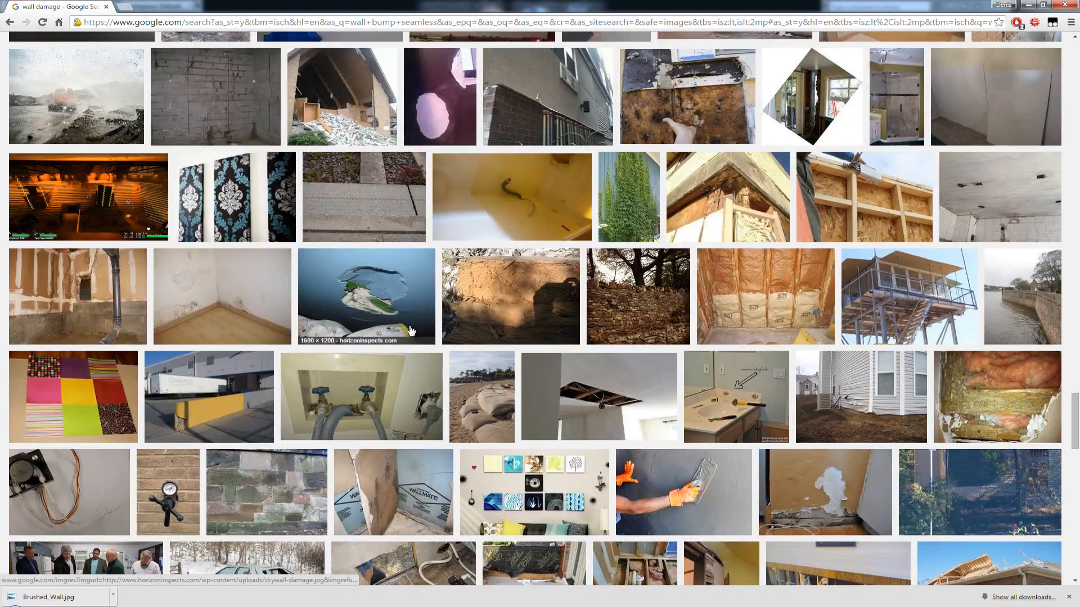
pyautogui.scroll(-6, 495, 330)
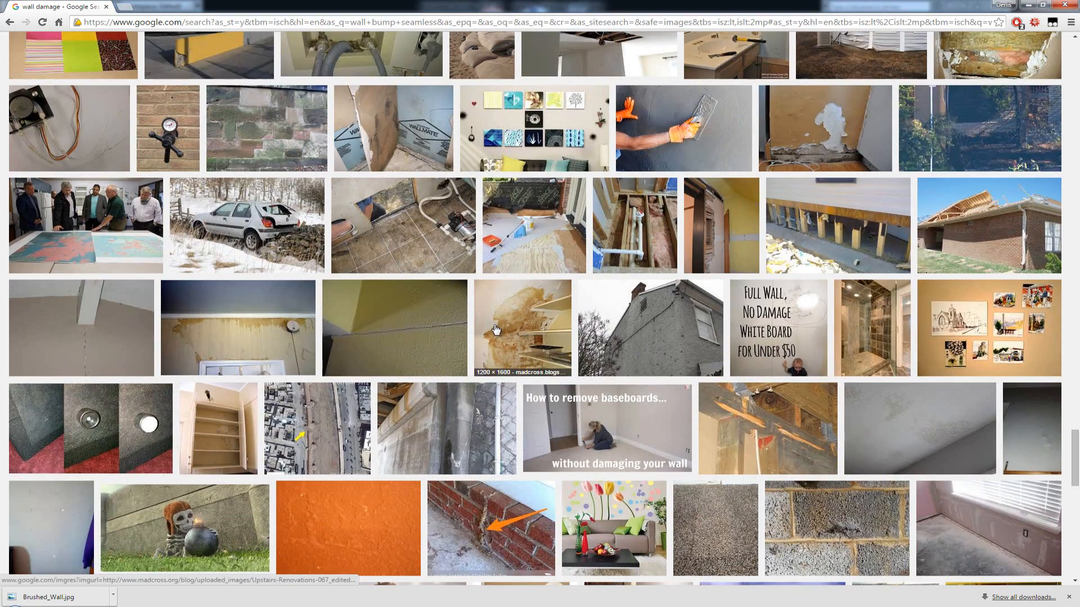
pyautogui.scroll(-3, 335, 345)
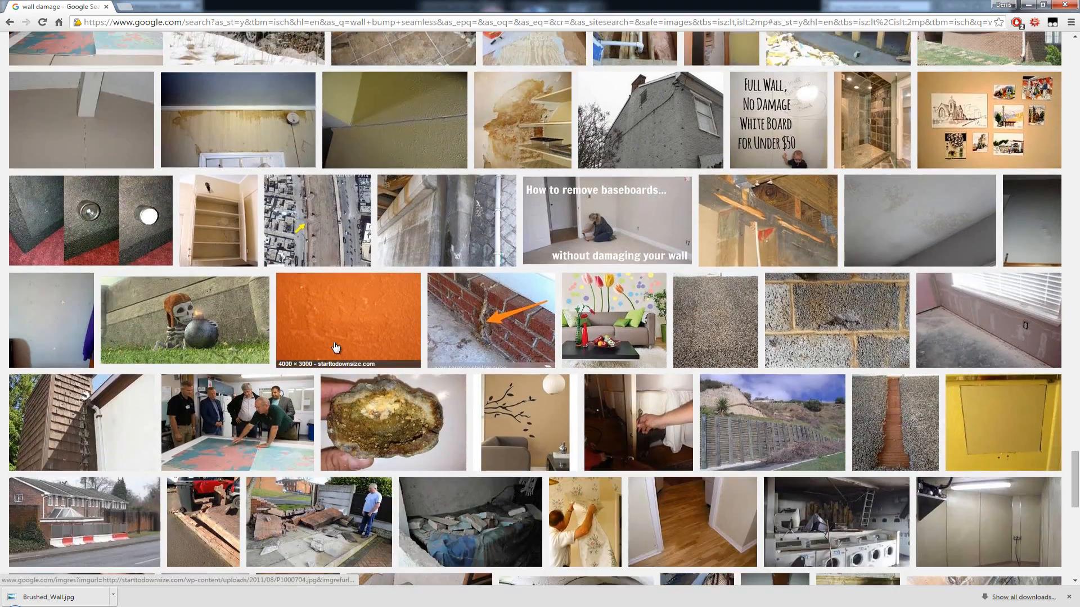
pyautogui.scroll(-3, 336, 347)
pyautogui.scroll(-6, 336, 344)
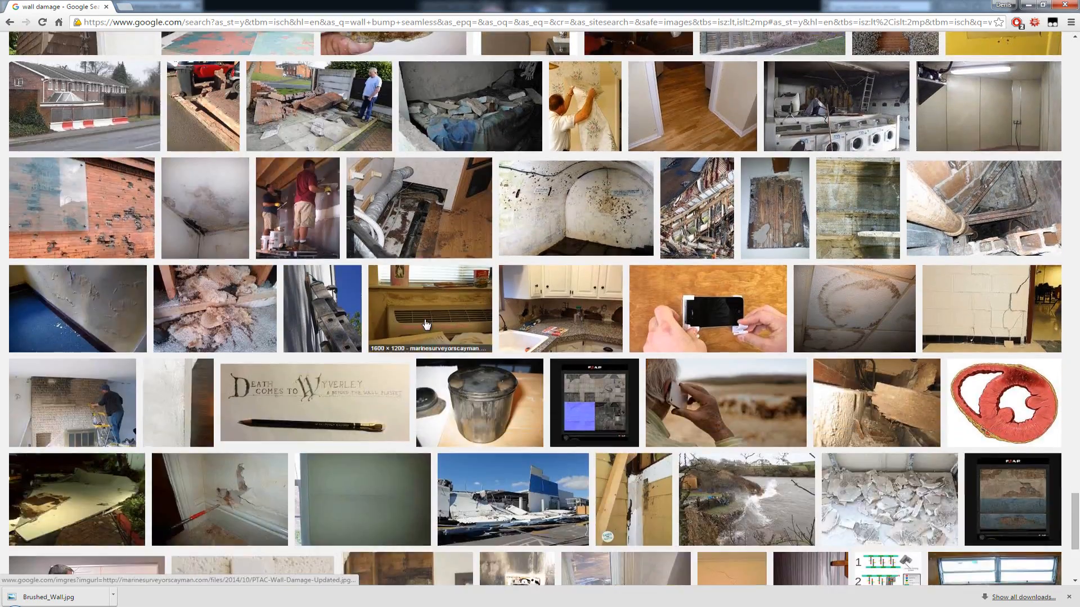
pyautogui.scroll(-10, 336, 340)
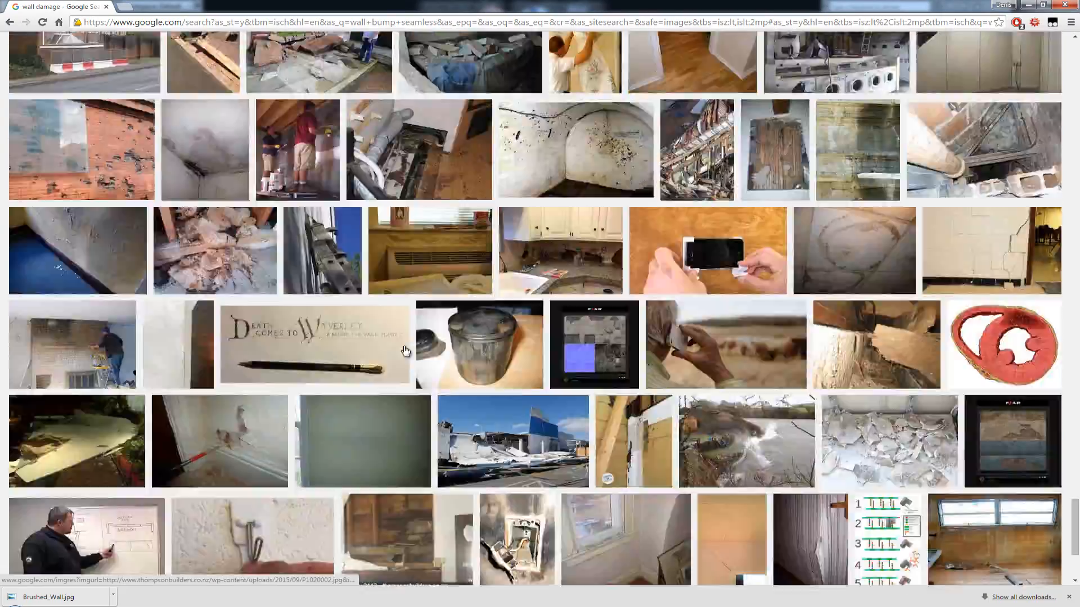
pyautogui.scroll(20, 405, 351)
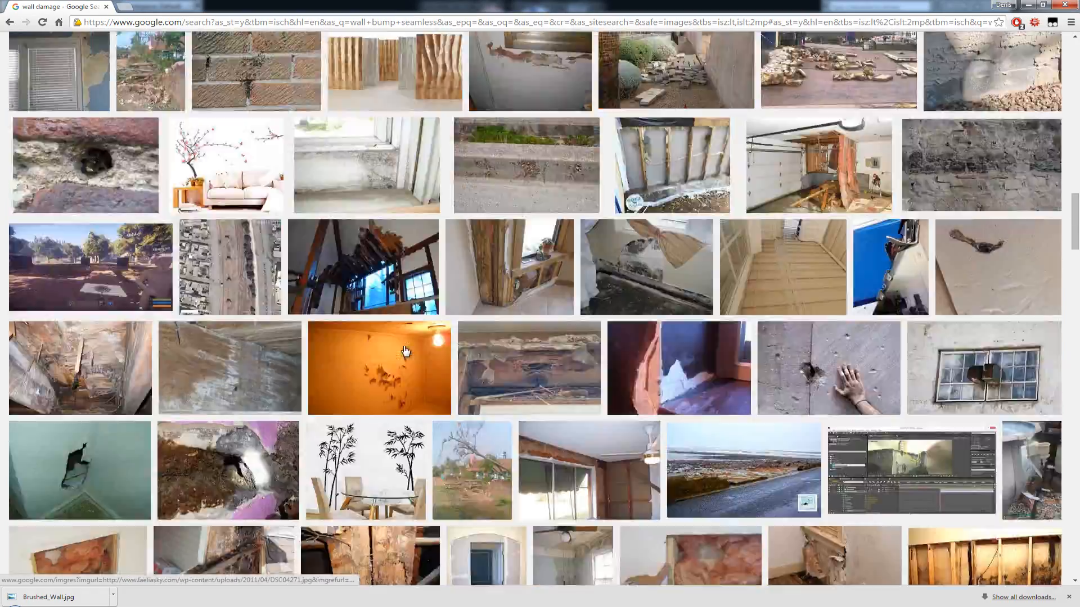
pyautogui.scroll(1, 405, 350)
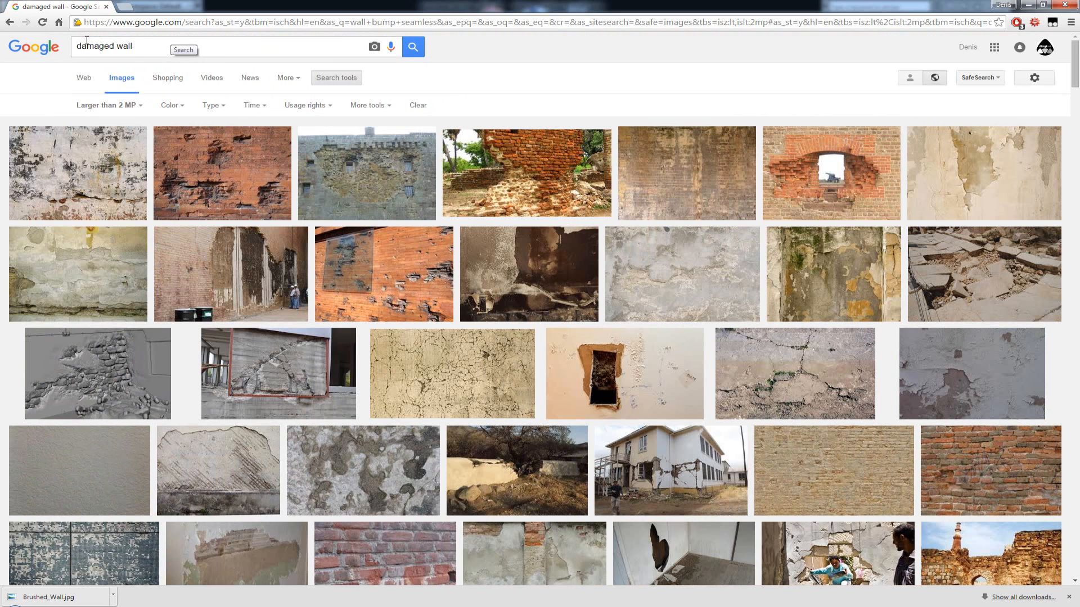
# Step: Compare damaged plaster textures among the "damaged wall" results and open the grey Good Textures plaster image at full size
pyautogui.click(81, 268)
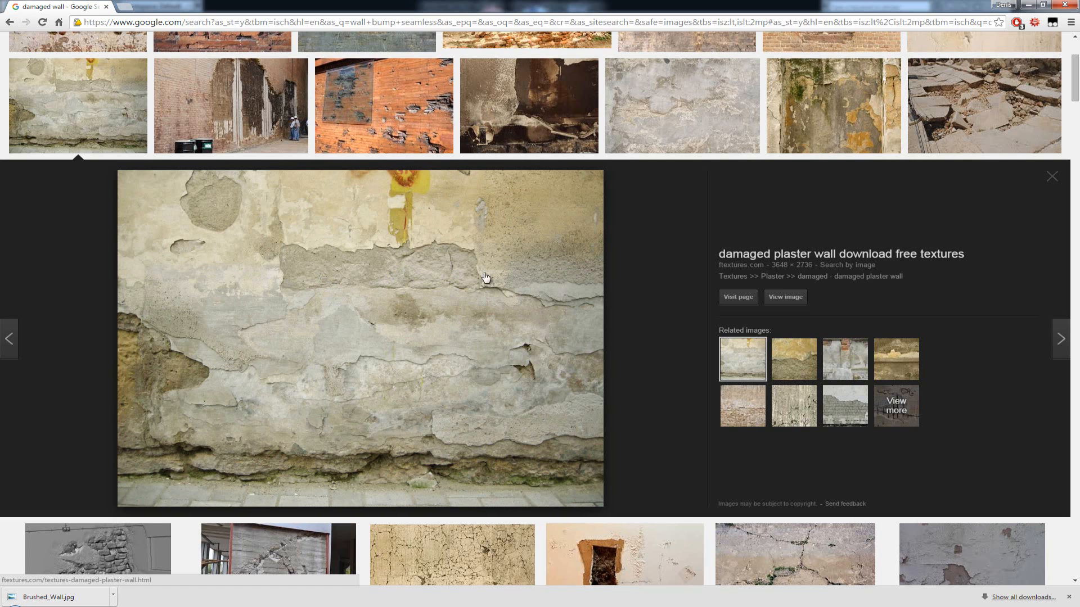
pyautogui.scroll(-1, 441, 284)
pyautogui.scroll(4, 711, 244)
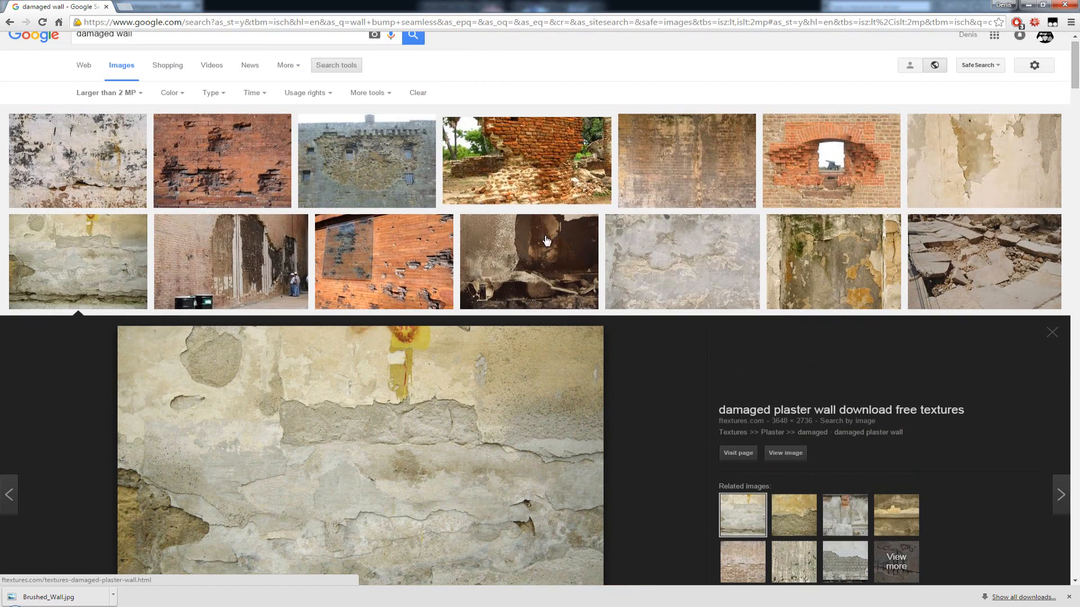
pyautogui.click(711, 244)
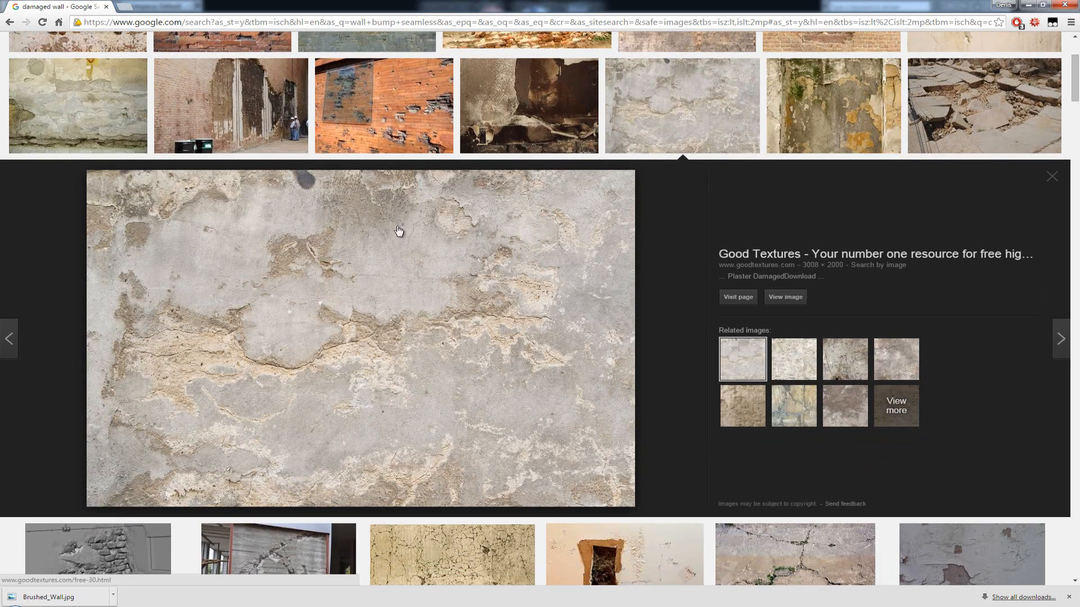
pyautogui.click(787, 298)
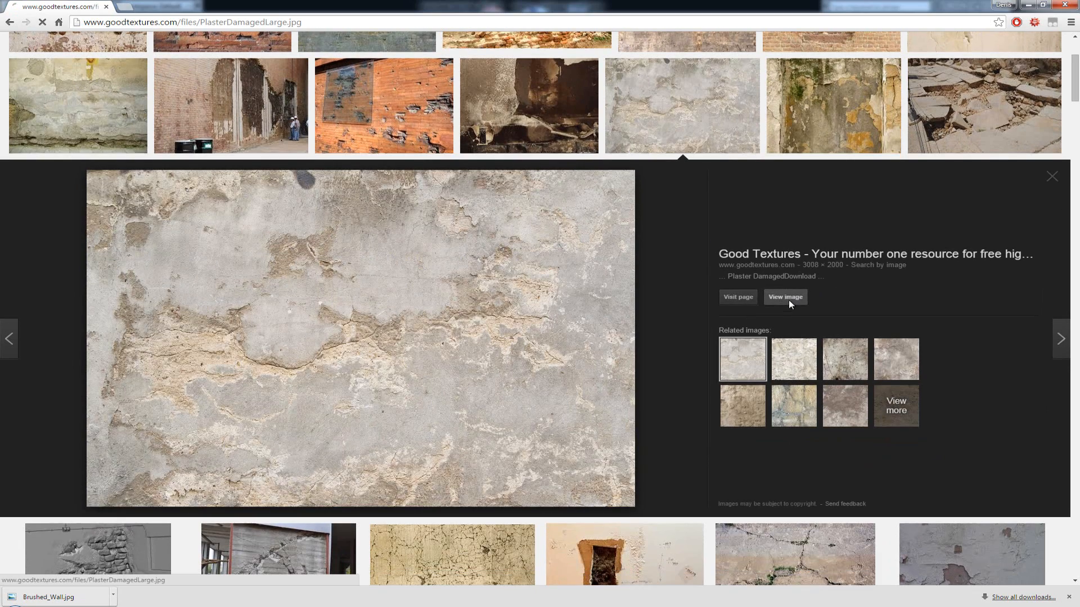
# Step: Save the plaster image as Wall_Damage in the Textures folder
pyautogui.rightClick(339, 184)
pyautogui.click(366, 191)
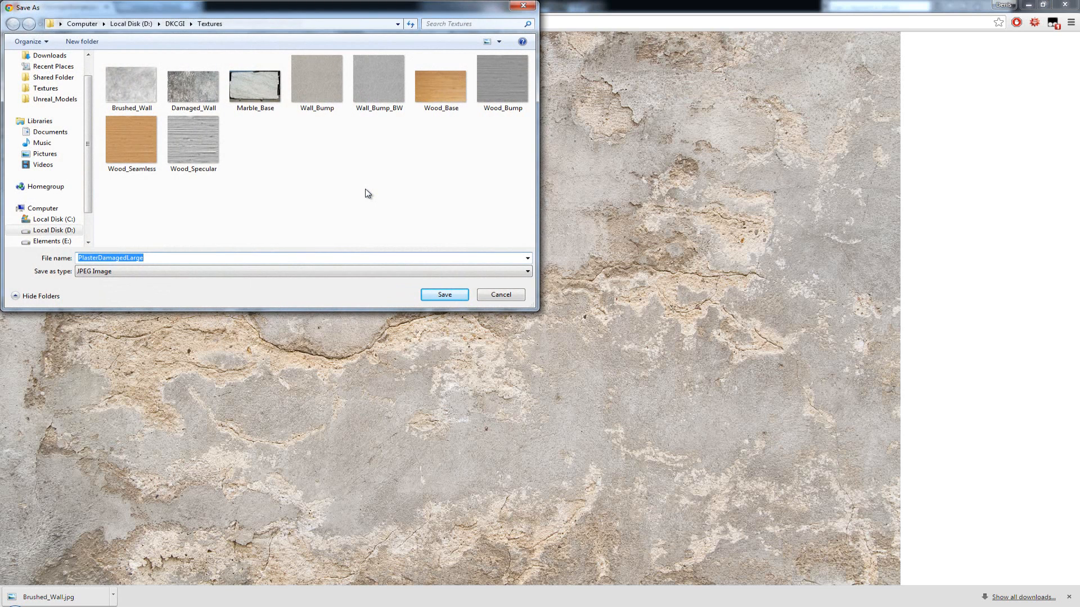
pyautogui.write('D')
pyautogui.press('BackSpace')
pyautogui.write('Wall_Damage')
pyautogui.press('Return')
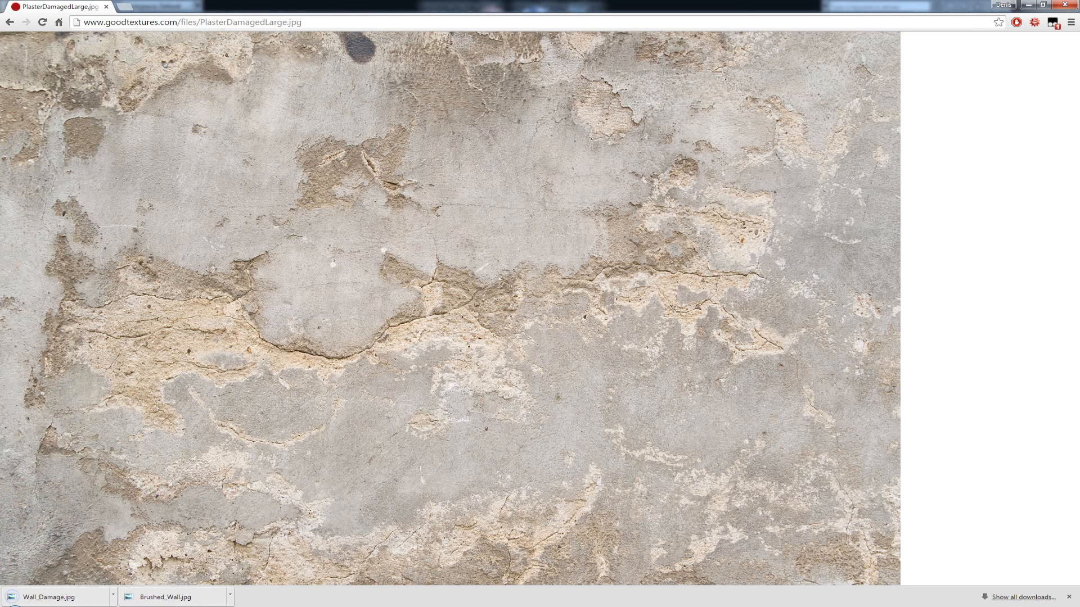
# Step: Switch to 3ds Max, assign Wall_Damage.jpg as the third coat's bump map at 90, and return to the Walls blend
pyautogui.moveTo(155, 606)
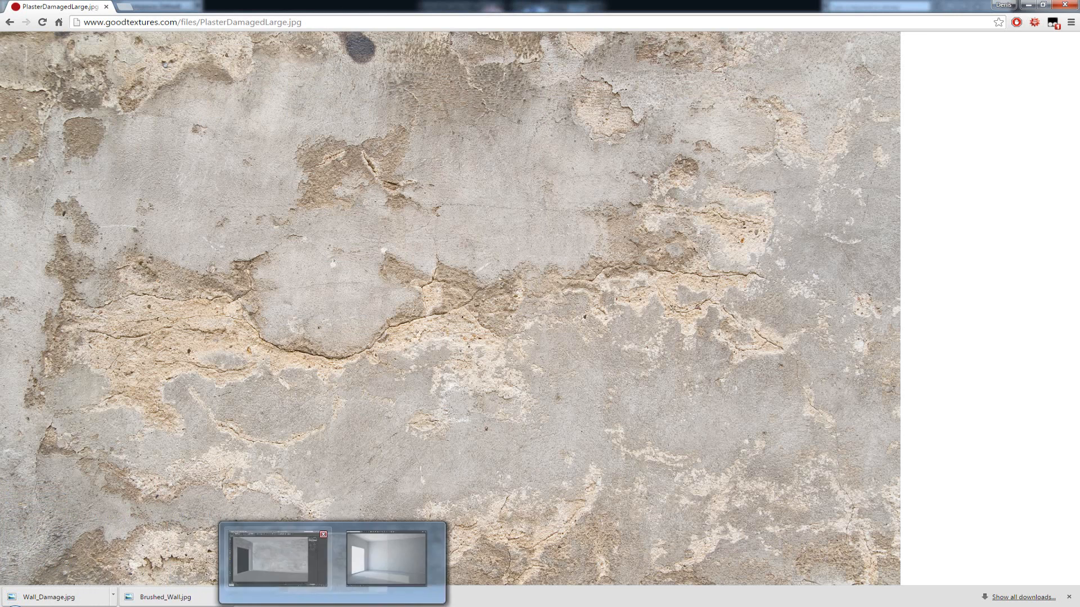
pyautogui.click(276, 554)
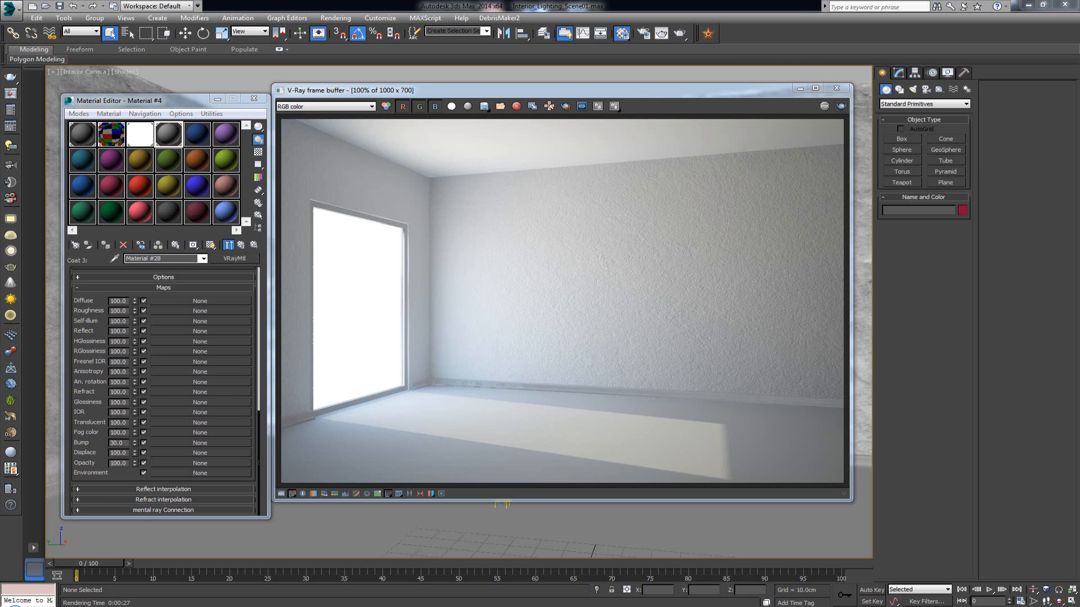
pyautogui.moveTo(225, 436); pyautogui.dragTo(205, 442)
pyautogui.moveTo(125, 444); pyautogui.dragTo(107, 442)
pyautogui.write('90')
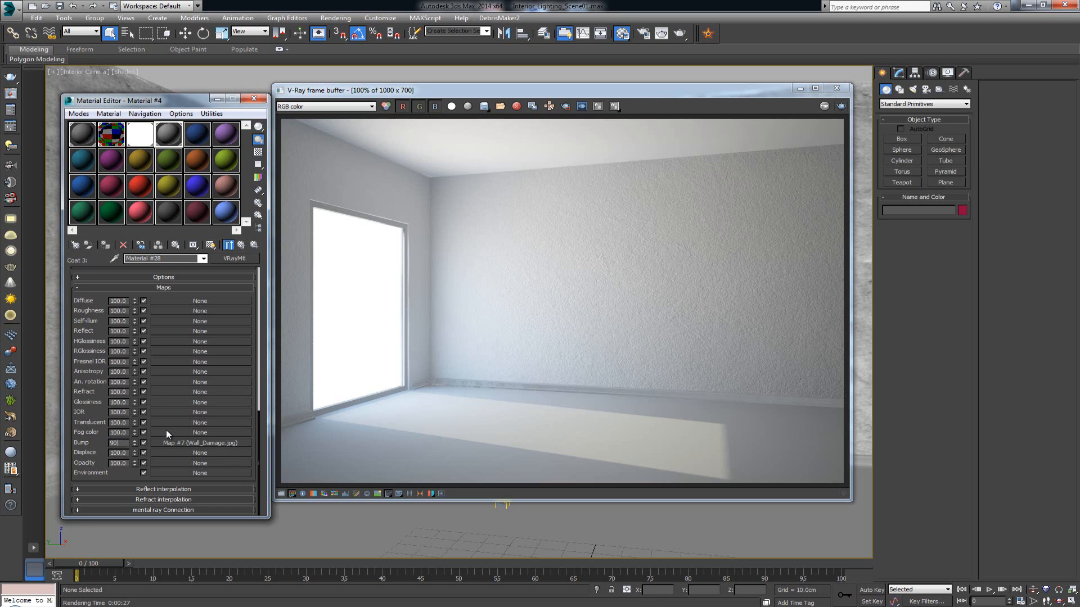
pyautogui.press('Return')
pyautogui.click(242, 247)
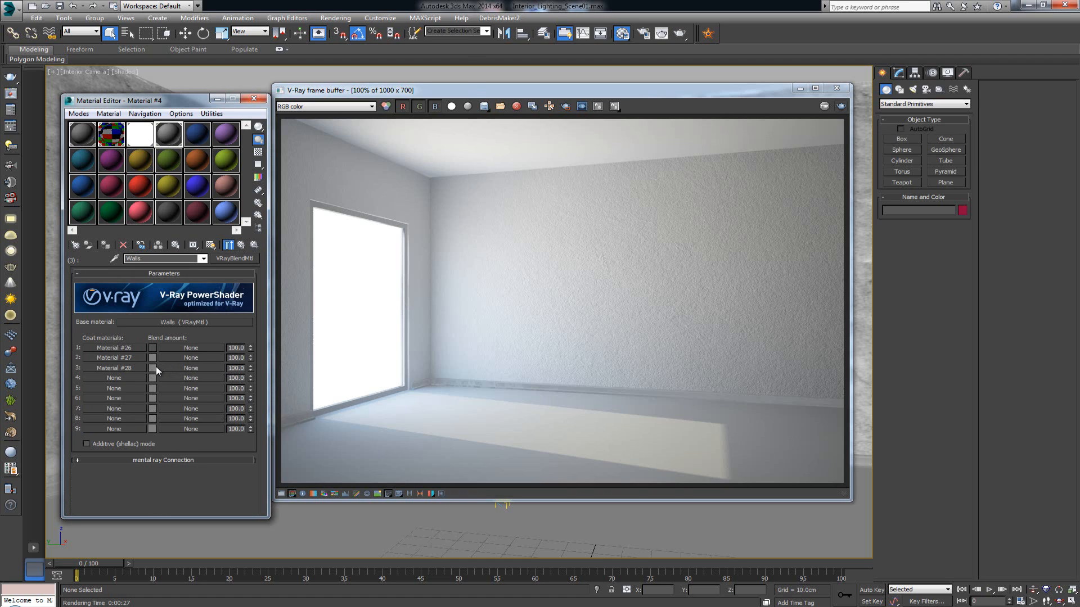
# Step: Lighten the third coat's blend colour to grey value 183 and render the frame
pyautogui.click(155, 367)
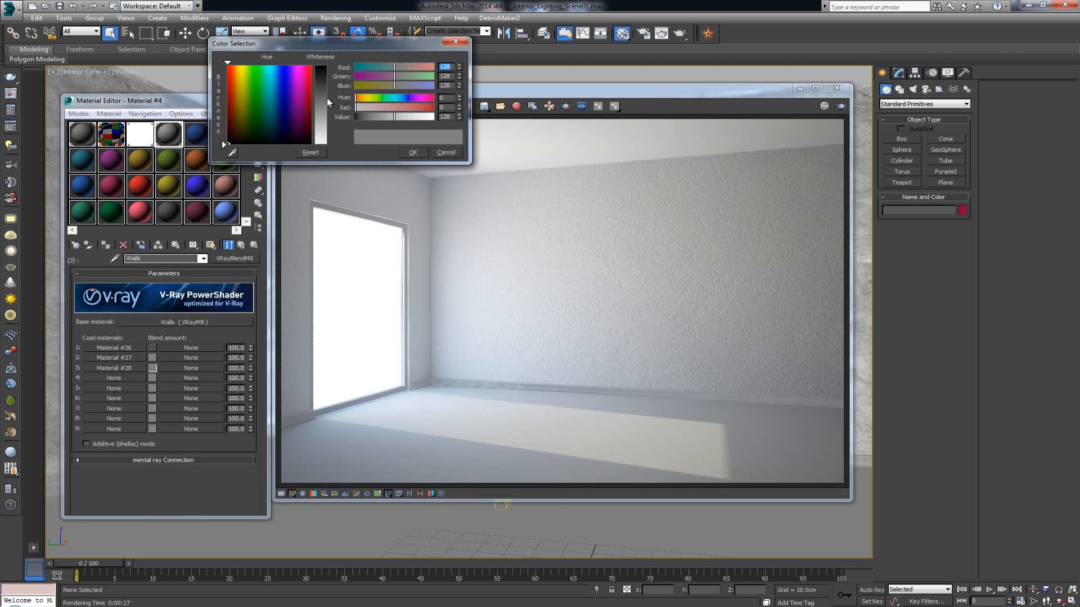
pyautogui.moveTo(328, 103)
pyautogui.mouseDown()
pyautogui.moveTo(329, 91)
pyautogui.moveTo(329, 122)
pyautogui.mouseUp()
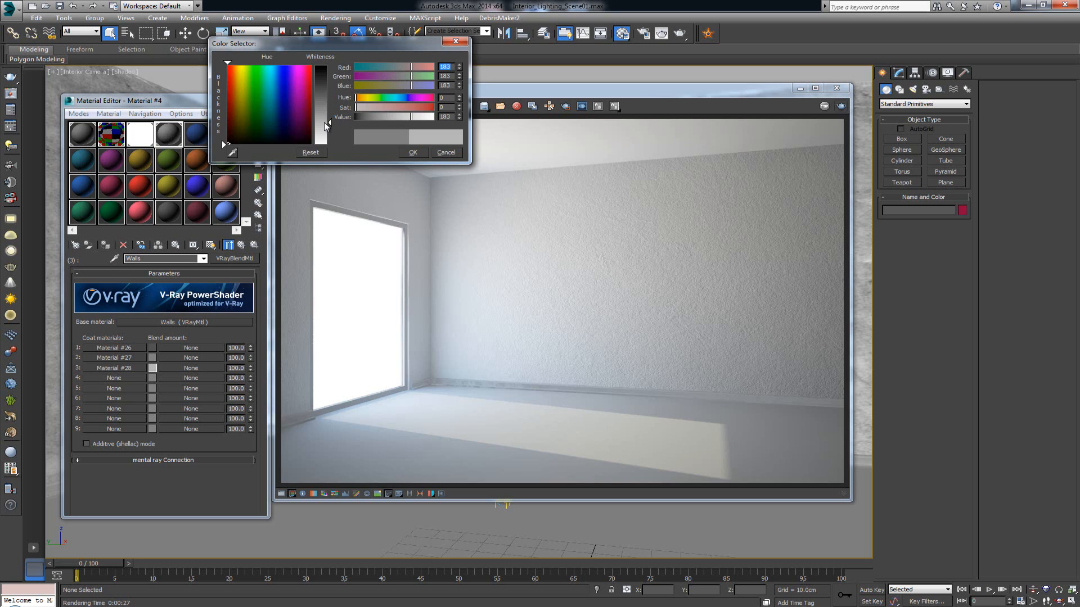
pyautogui.click(412, 153)
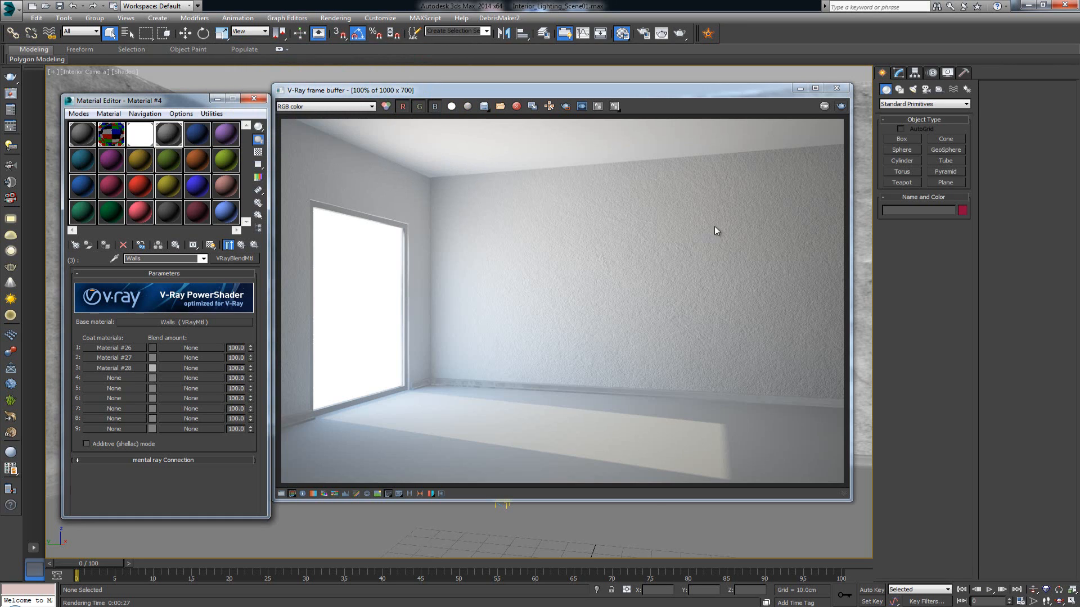
pyautogui.click(843, 109)
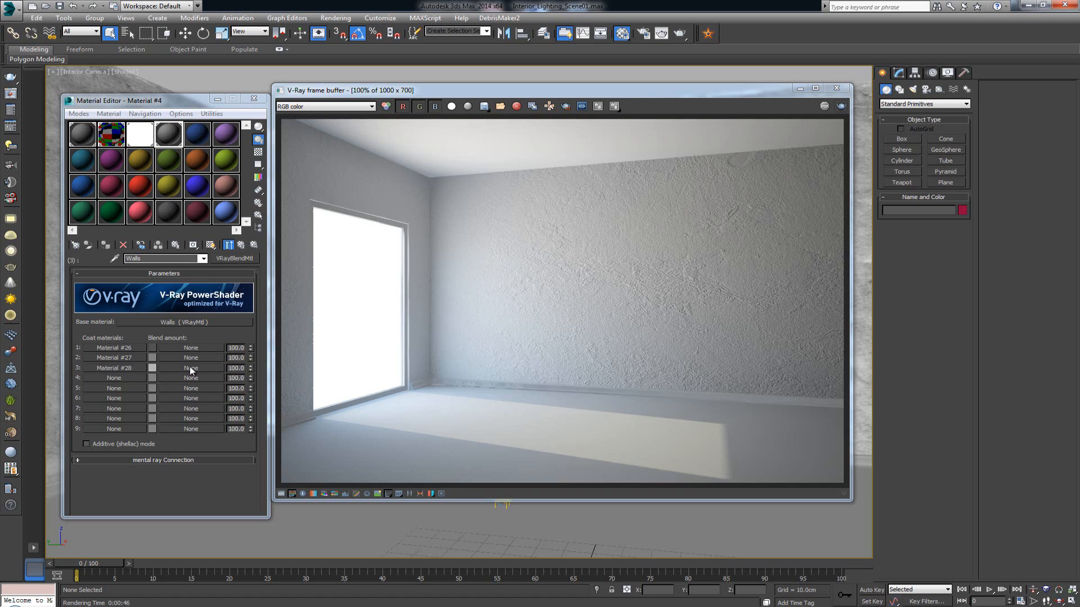
# Step: Reopen the third coat material of the Walls blend and review its parameters above the map slots
pyautogui.click(123, 368)
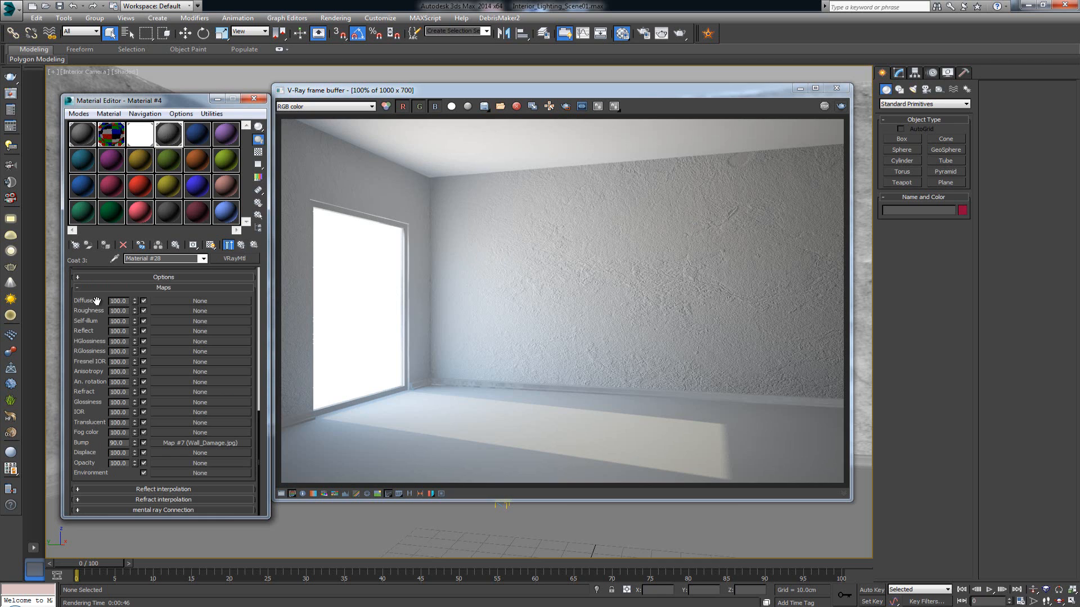
pyautogui.scroll(4, 96, 302)
pyautogui.scroll(5, 107, 311)
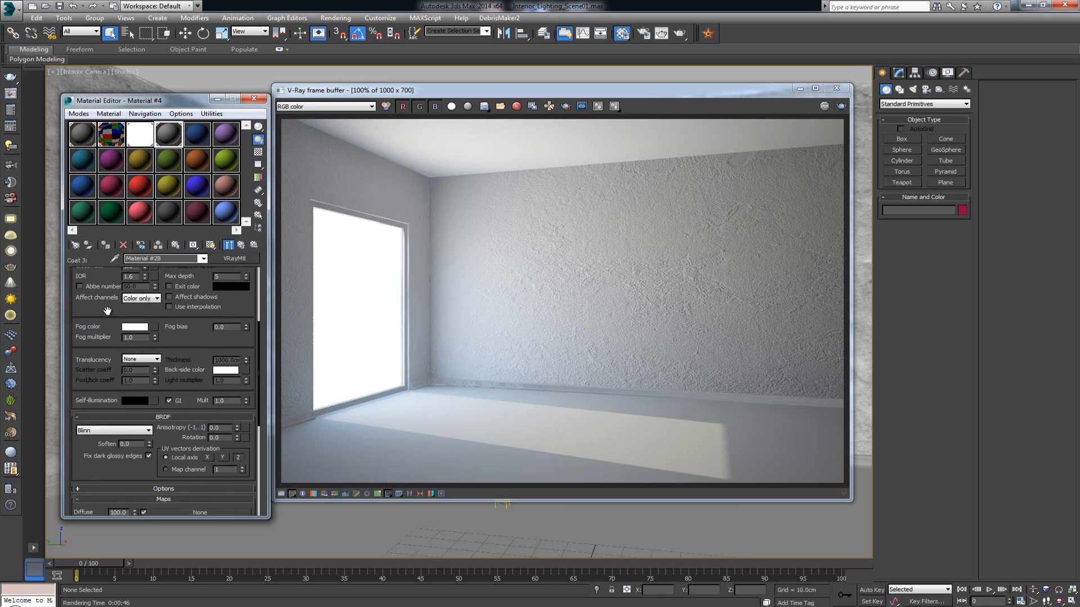
pyautogui.scroll(3, 107, 311)
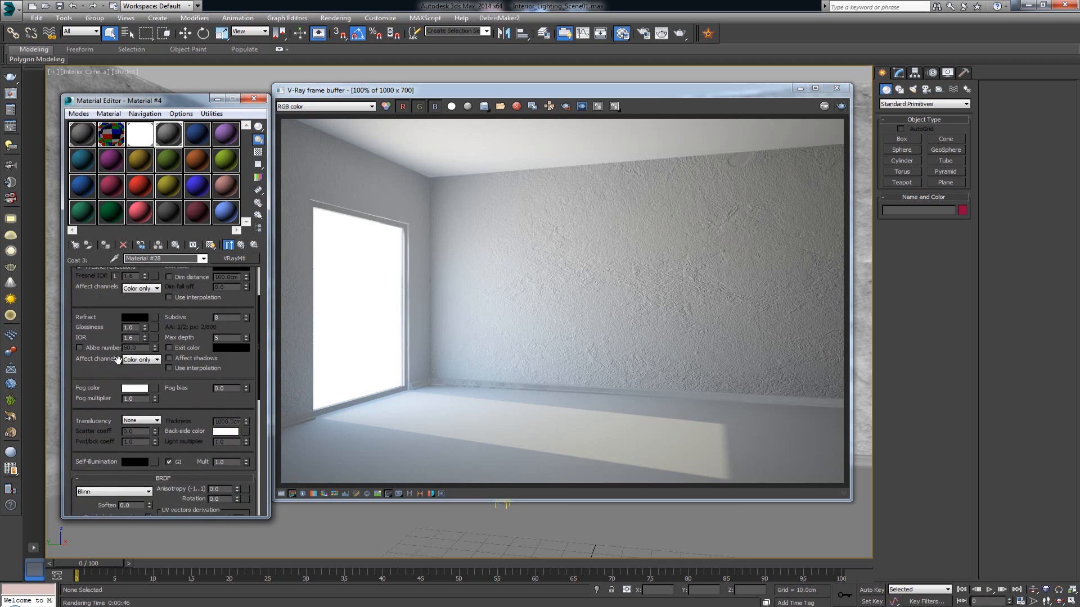
pyautogui.moveTo(117, 360); pyautogui.dragTo(141, 247)
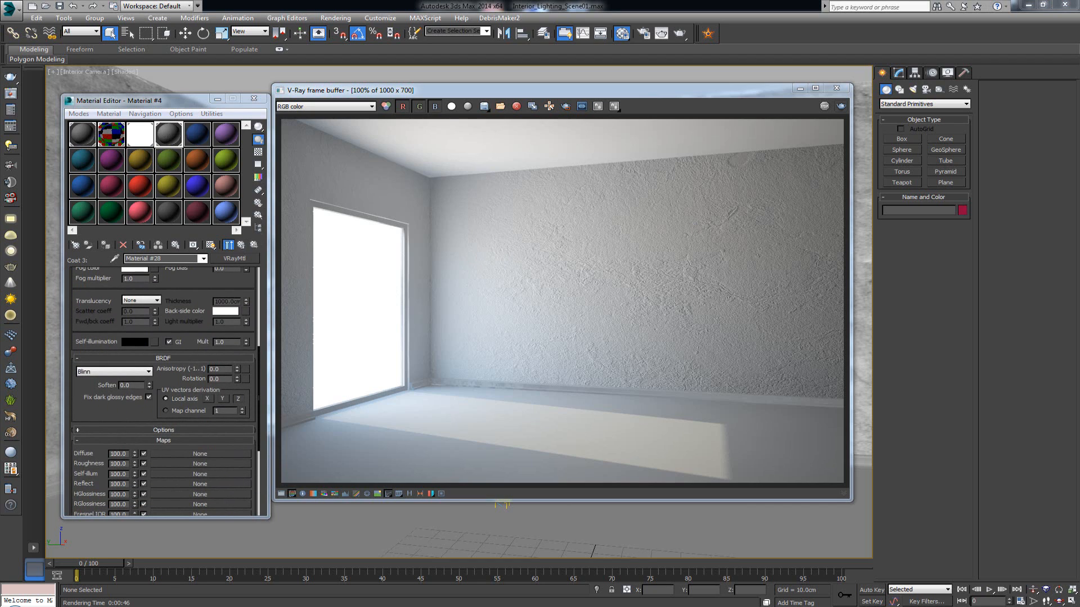
# Step: Examine the Wall_Damage image in Windows Photo Viewer, and close the viewer
pyautogui.moveTo(1, 345); pyautogui.dragTo(203, 451)
pyautogui.moveTo(658, 59); pyautogui.dragTo(596, 73)
pyautogui.doubleClick(596, 73)
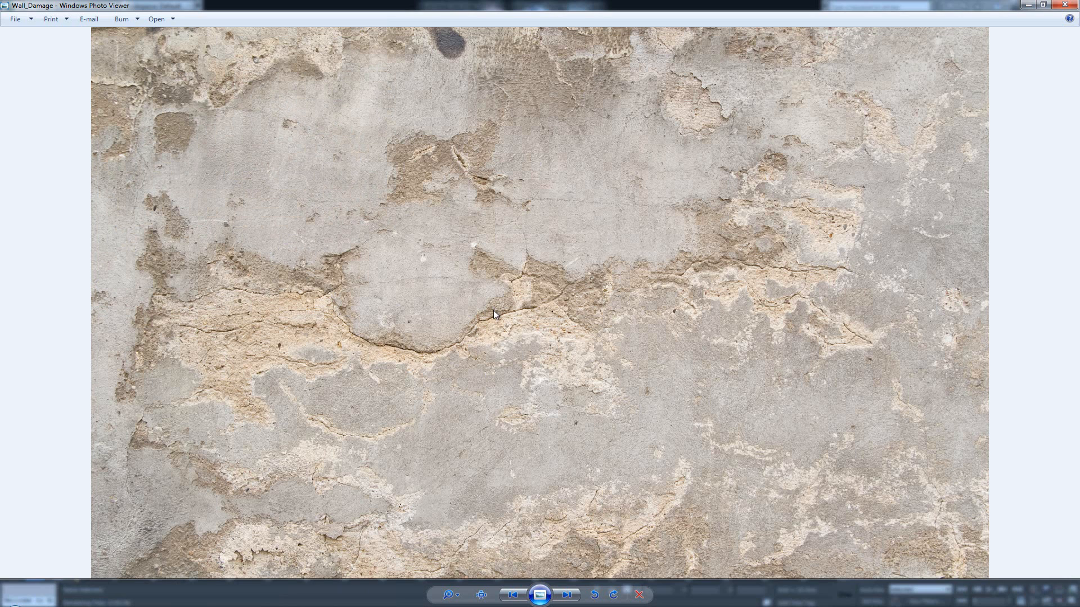
pyautogui.click(1073, 5)
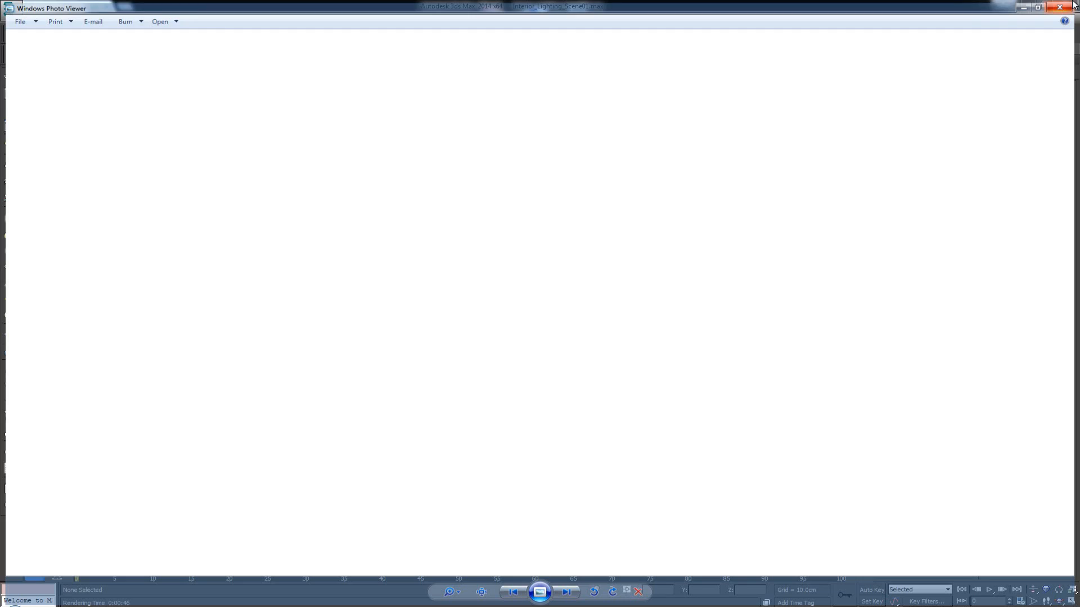
# Step: Render the frame with Wall_Damage.jpg as the third coat's diffuse map, and review that coat's map slots from the Walls blend
pyautogui.click(228, 244)
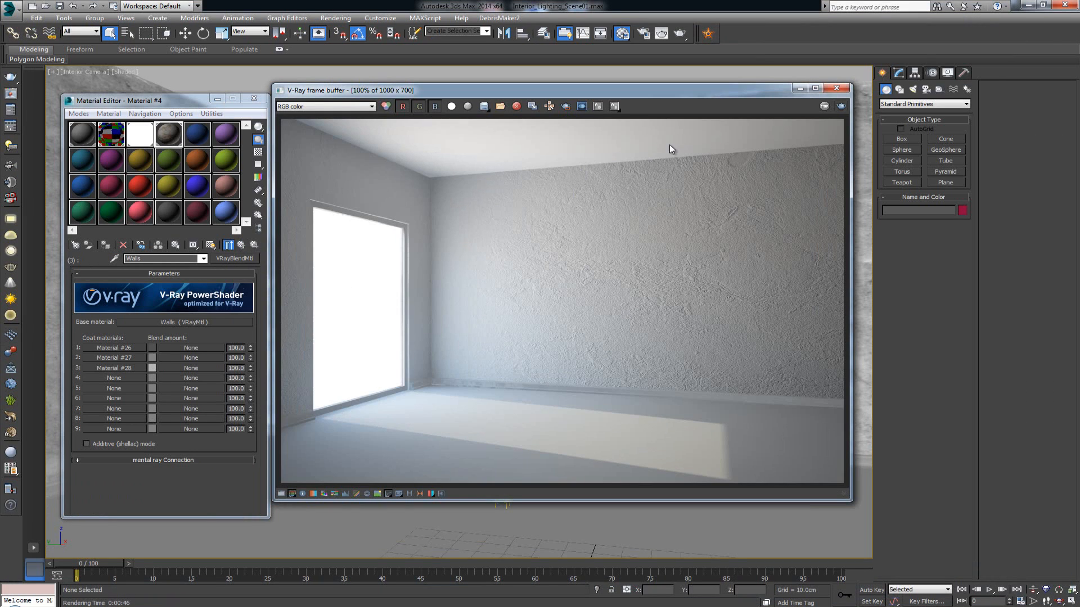
pyautogui.click(841, 107)
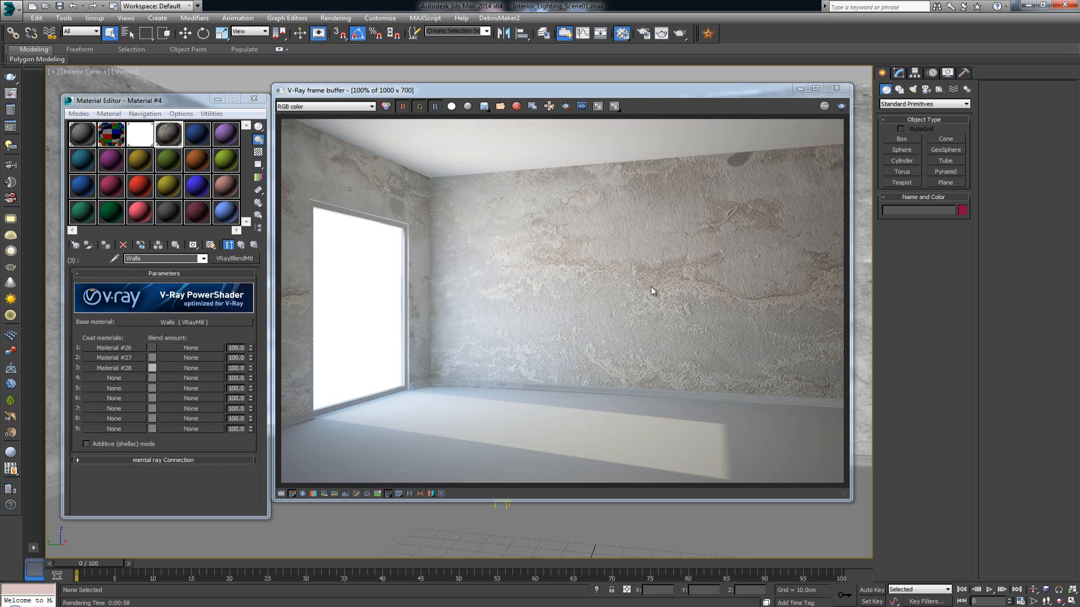
pyautogui.click(129, 367)
pyautogui.scroll(-10, 167, 339)
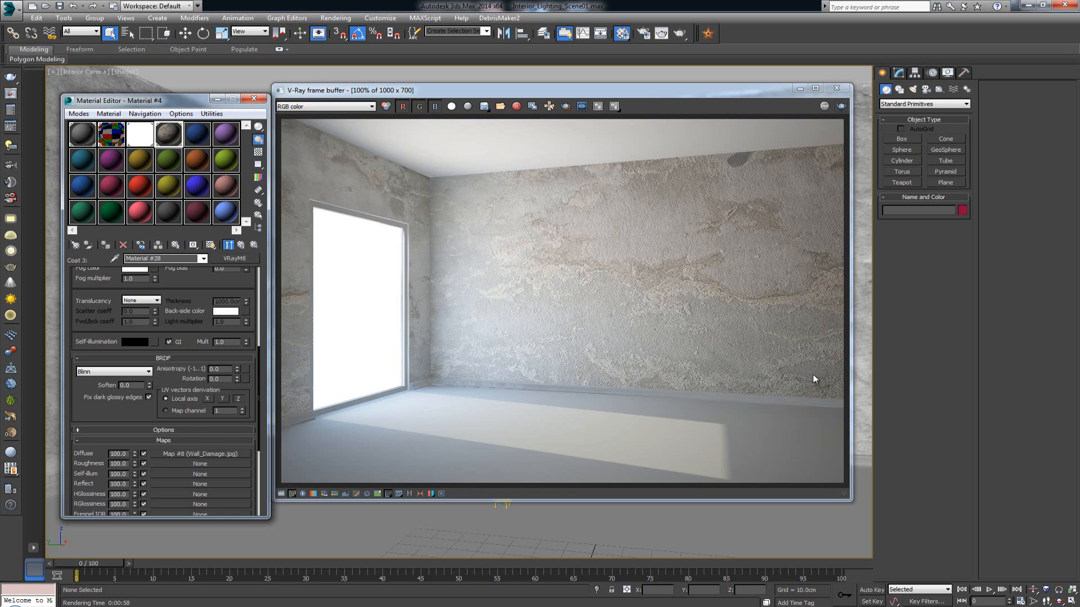
pyautogui.click(240, 245)
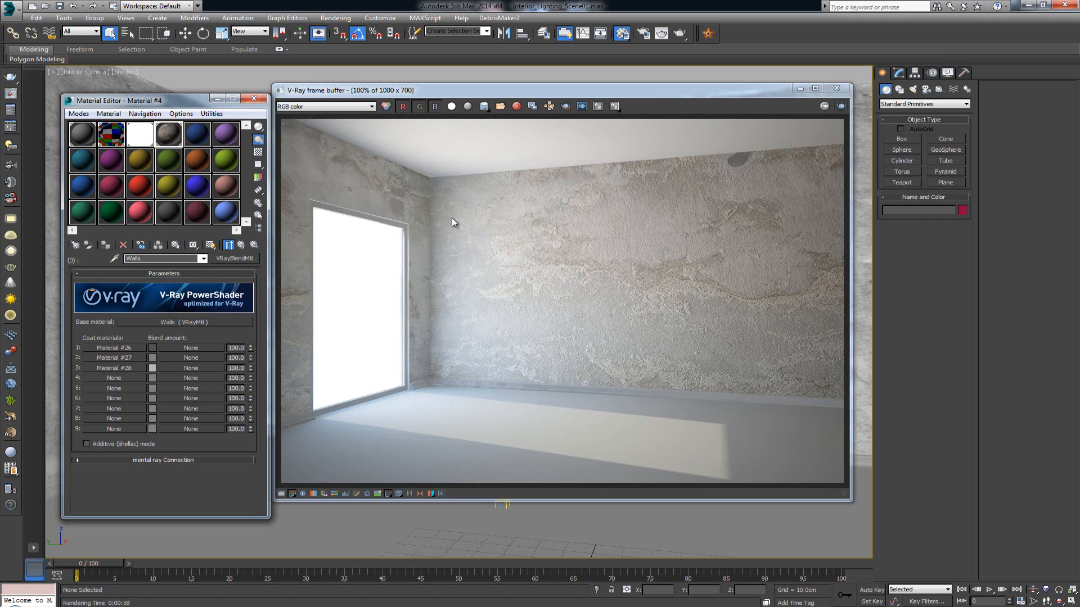
# Step: Switch to Photoshop and desaturate the Wall_Damage.jpg image to black and white
pyautogui.click(594, 606)
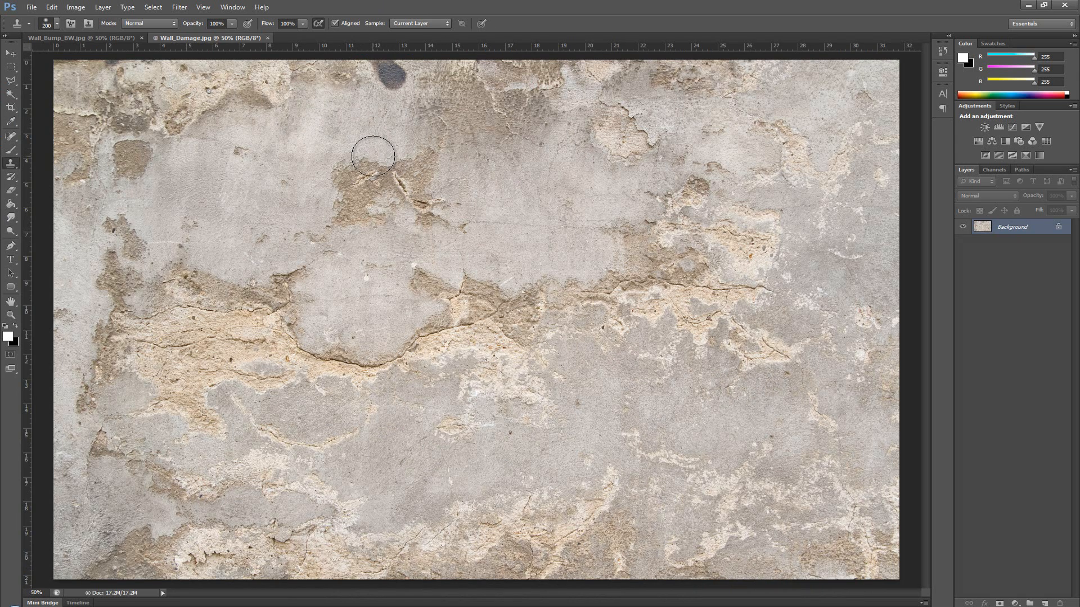
pyautogui.click(11, 67)
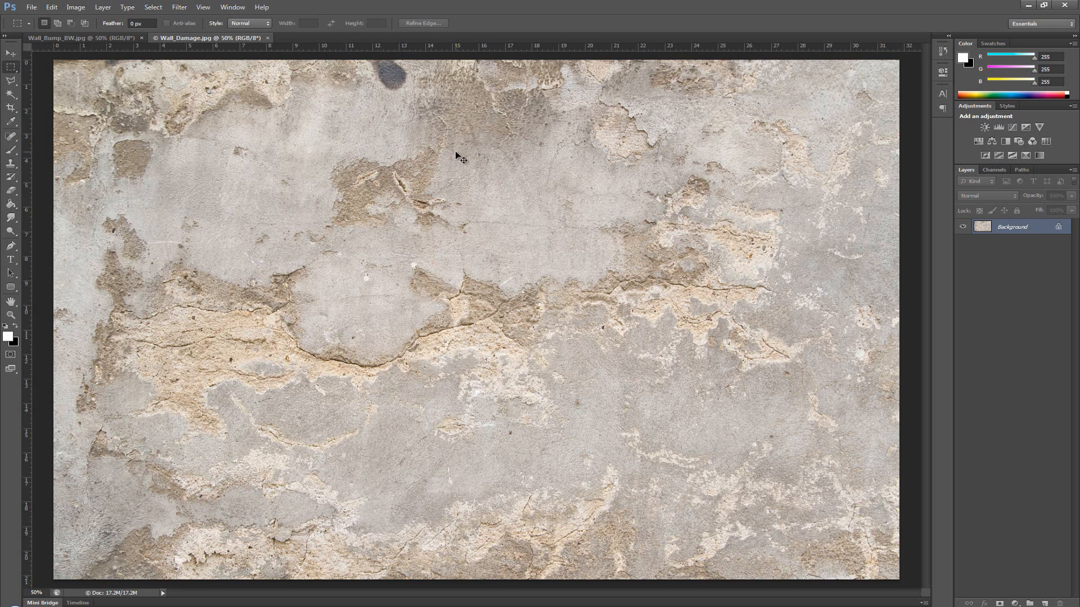
pyautogui.hotkey('ctrl', 'shift', 'u')
# Step: Add a Curves adjustment layer over the wall image and shape a steep S-curve that strongly raises the contrast
pyautogui.click(1014, 603)
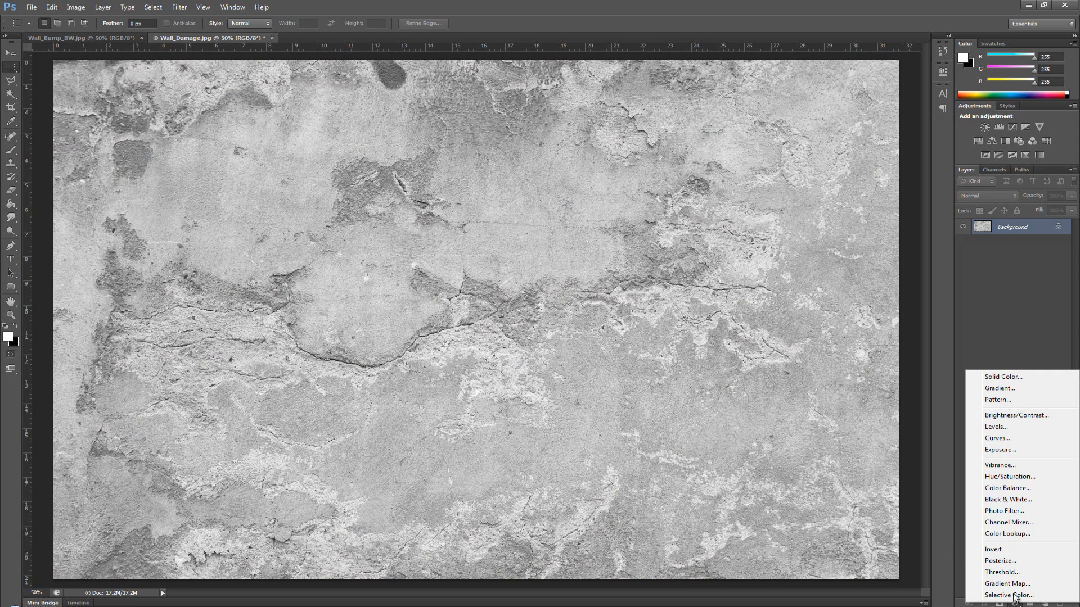
pyautogui.click(1006, 438)
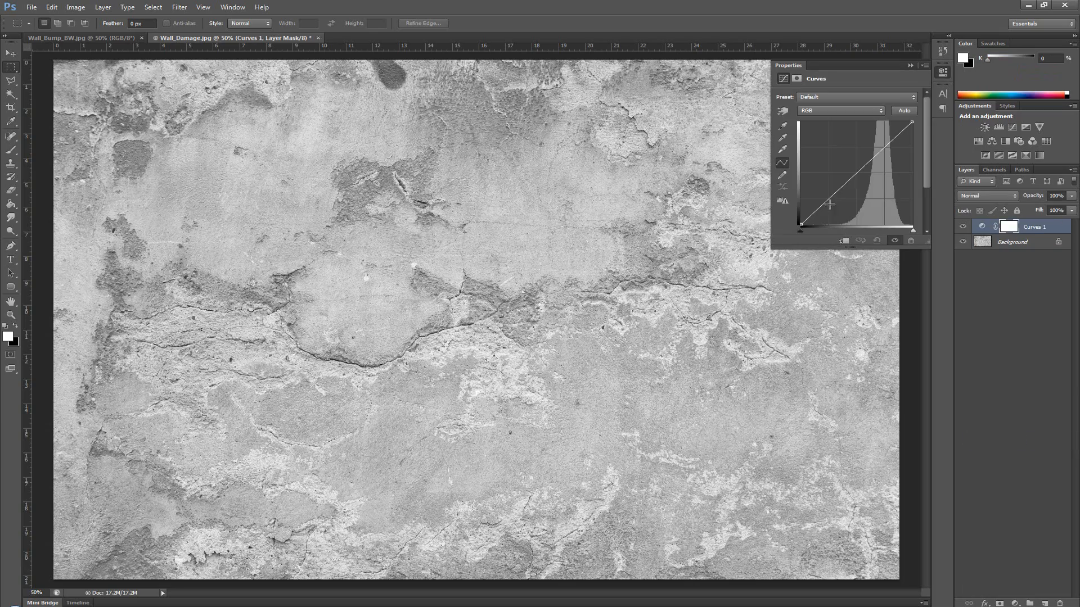
pyautogui.moveTo(829, 205); pyautogui.dragTo(850, 216)
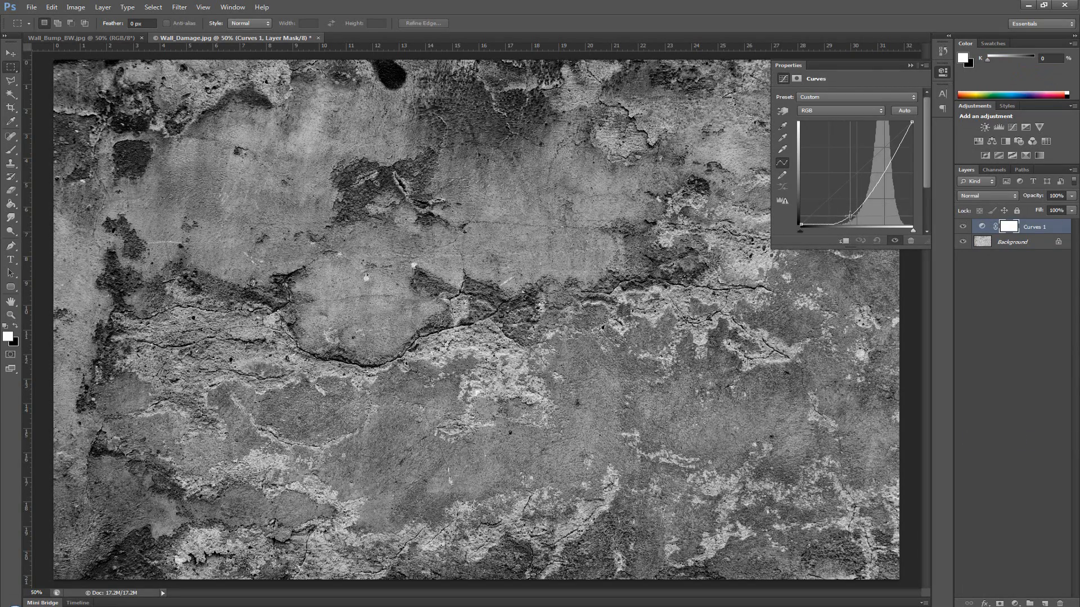
pyautogui.moveTo(888, 162); pyautogui.dragTo(866, 158)
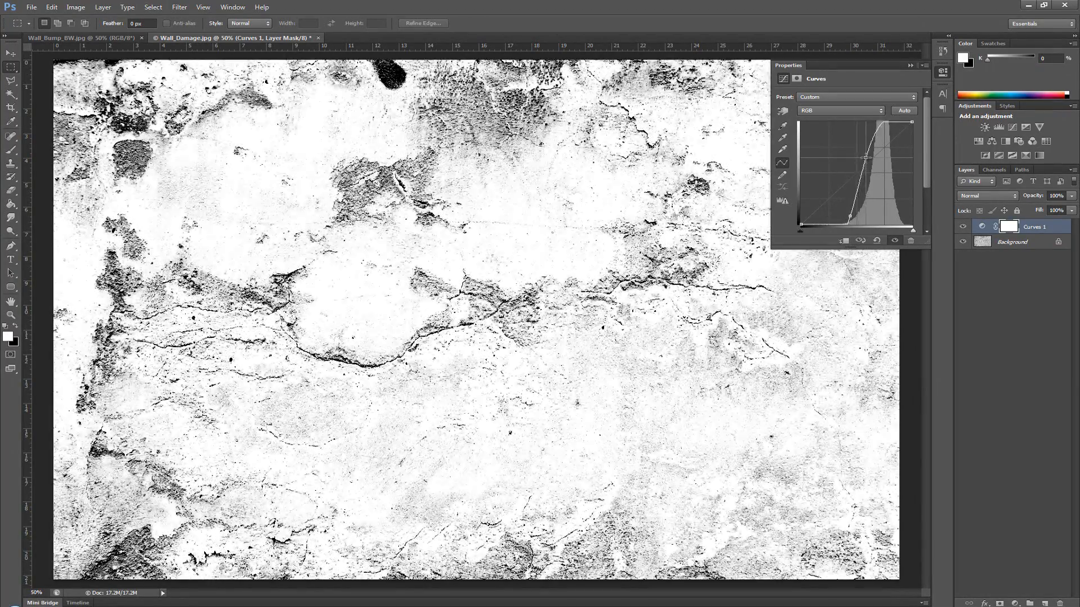
pyautogui.moveTo(850, 217)
pyautogui.mouseDown()
pyautogui.moveTo(842, 201)
pyautogui.moveTo(852, 206)
pyautogui.mouseUp()
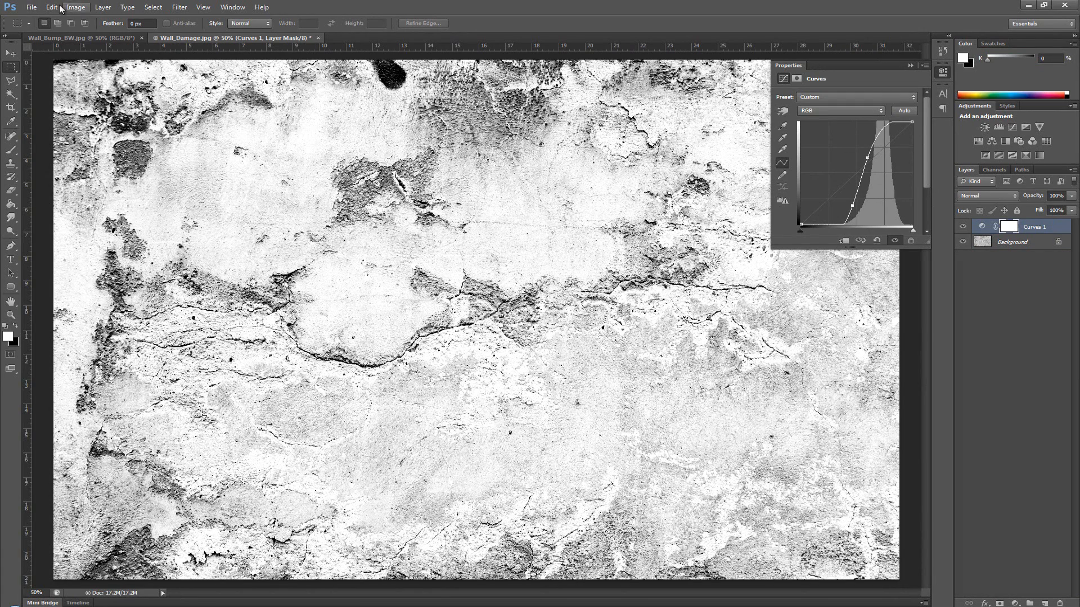
# Step: Save the high-contrast image as the JPEG copy Wall_Damage_Mask.jpg in the Textures folder at maximum quality 12
pyautogui.click(31, 6)
pyautogui.click(62, 133)
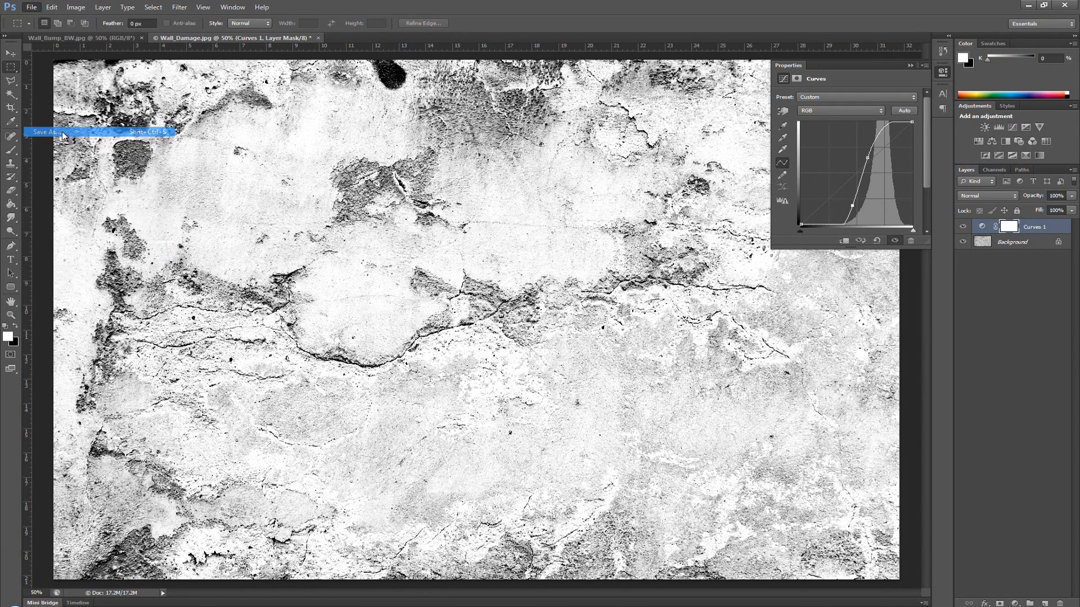
pyautogui.click(549, 296)
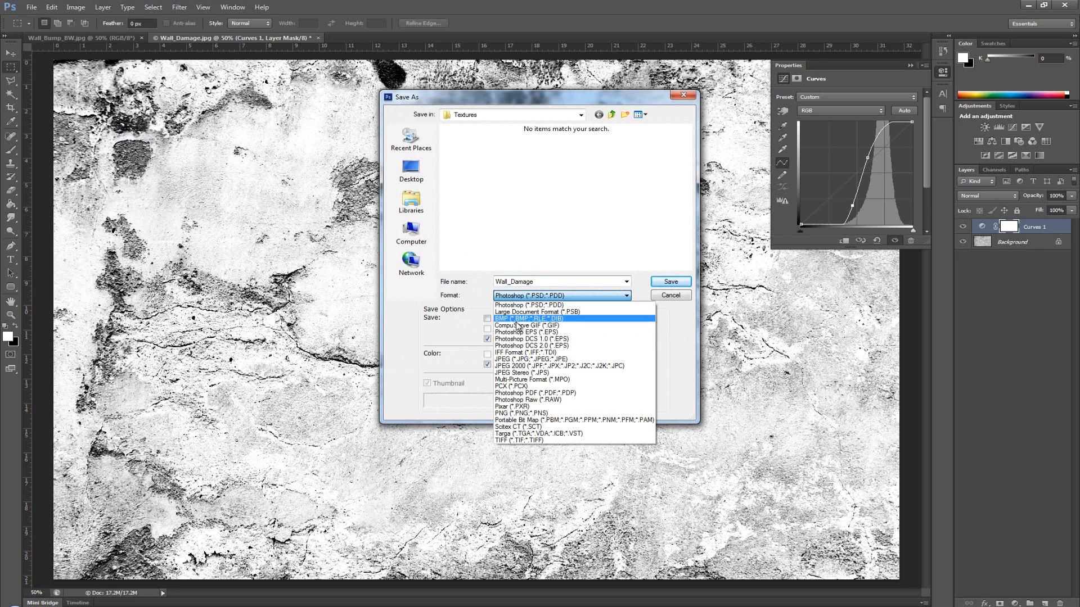
pyautogui.click(519, 359)
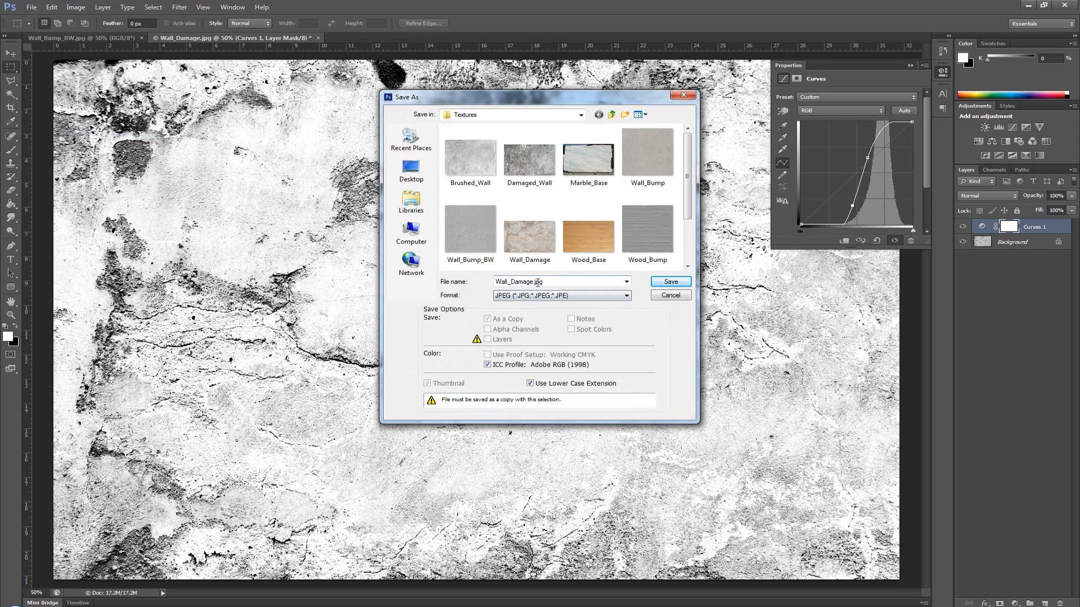
pyautogui.doubleClick(537, 282)
pyautogui.click(535, 283)
pyautogui.write('_Mask')
pyautogui.click(671, 282)
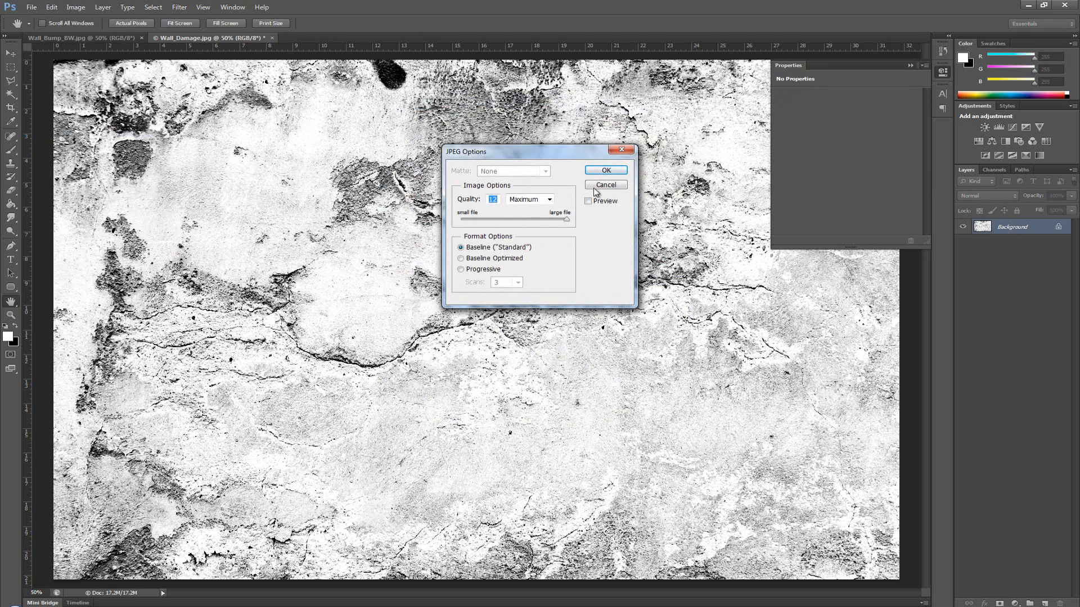
pyautogui.click(610, 170)
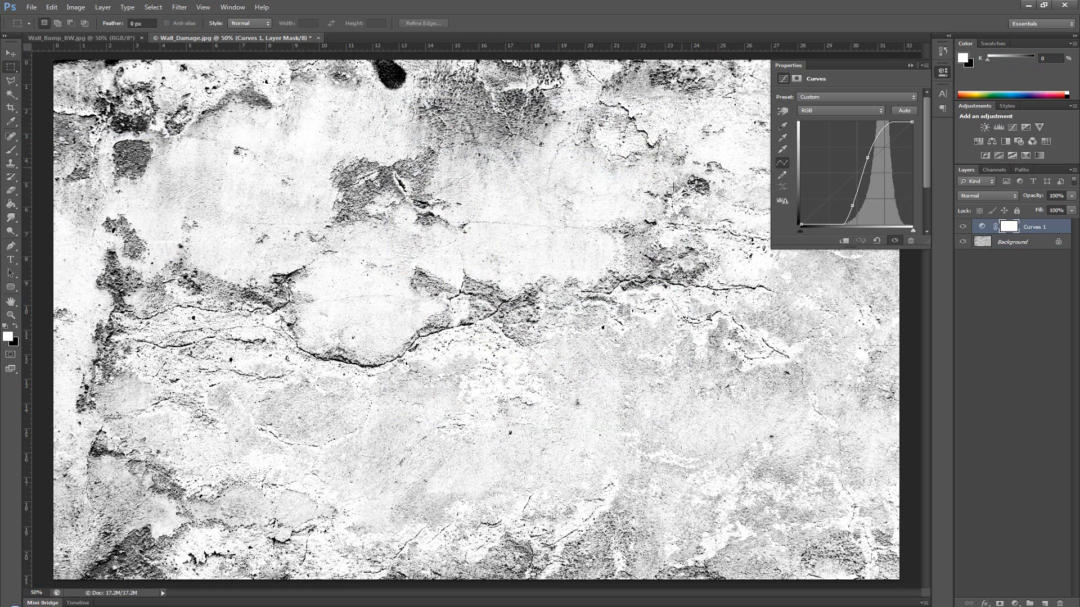
# Step: Switch to 3ds Max, load Wall_Damage_Mask.jpg as the third coat's blend amount map in the Walls blend, and open that map
pyautogui.moveTo(609, 606)
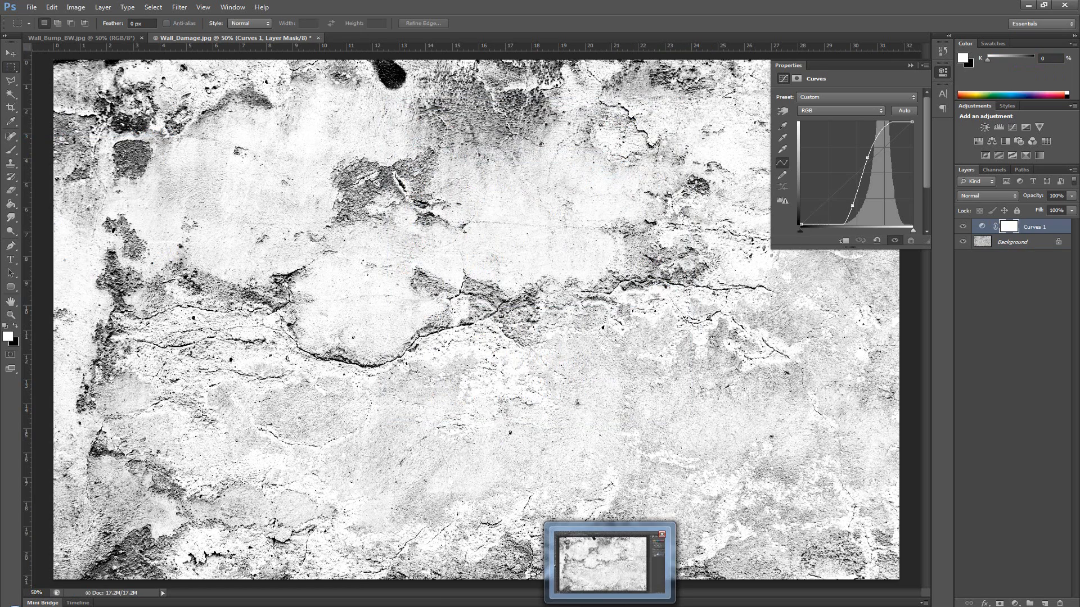
pyautogui.moveTo(390, 606)
pyautogui.click(343, 563)
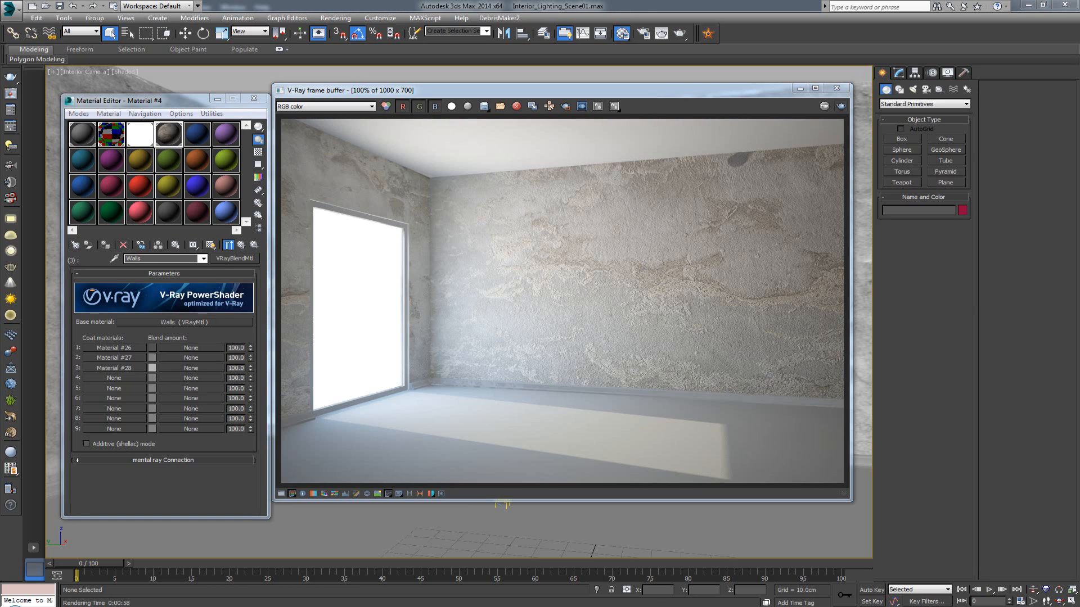
pyautogui.moveTo(0, 304); pyautogui.dragTo(197, 373)
pyautogui.click(188, 367)
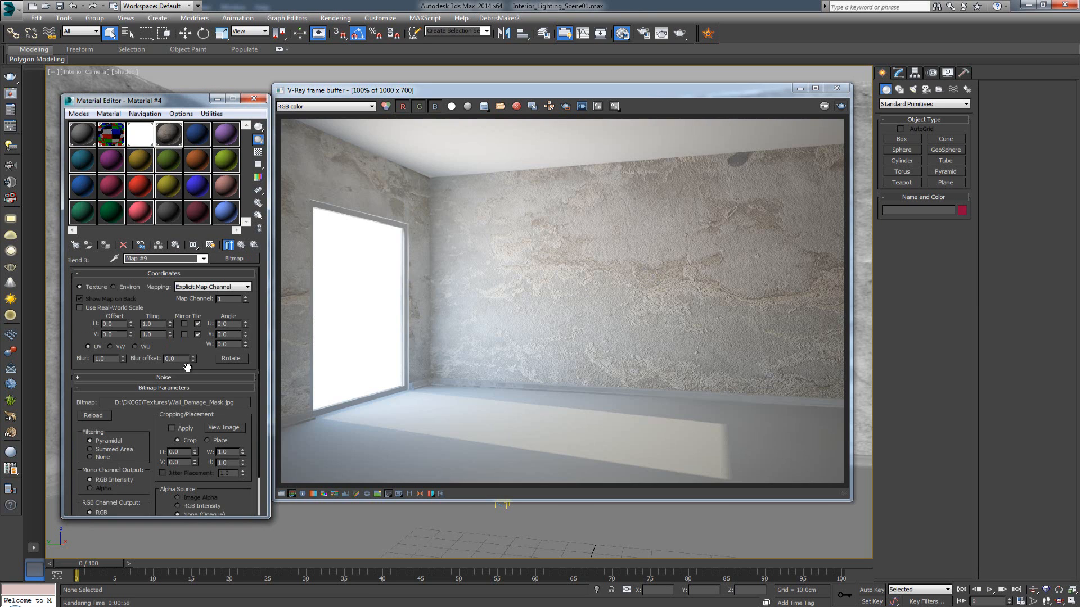
# Step: Show the mask map in the viewport and check its placement on the wall without the frame buffer in the way
pyautogui.click(210, 244)
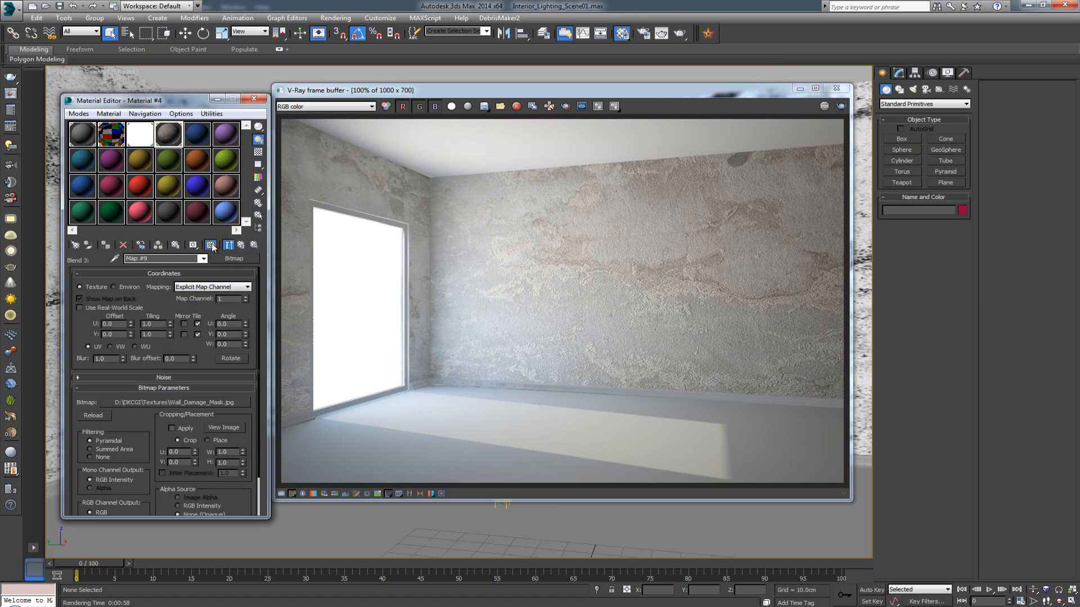
pyautogui.click(800, 89)
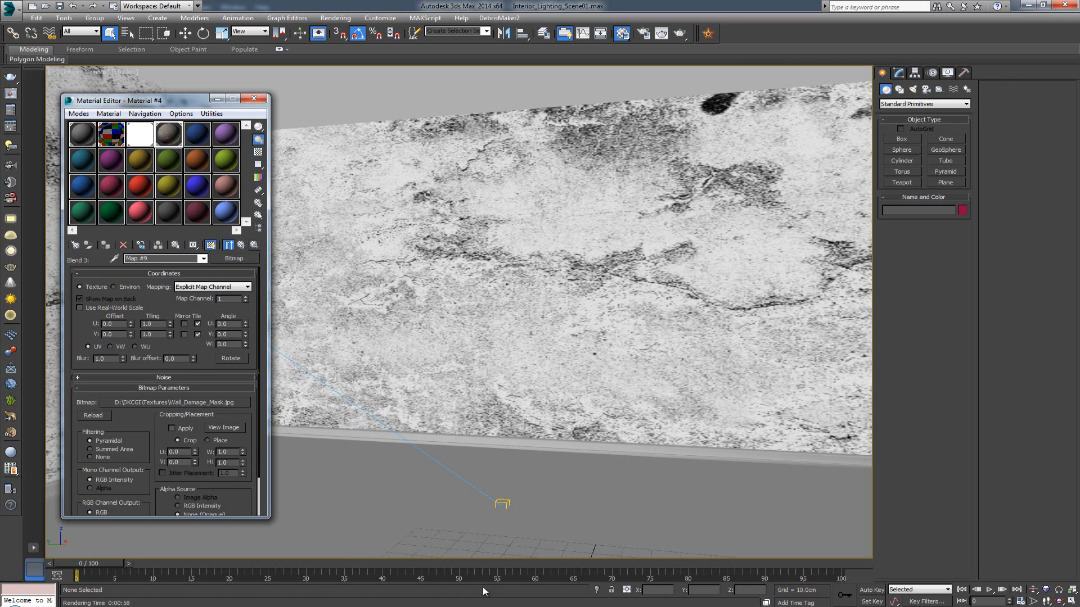
pyautogui.click(461, 606)
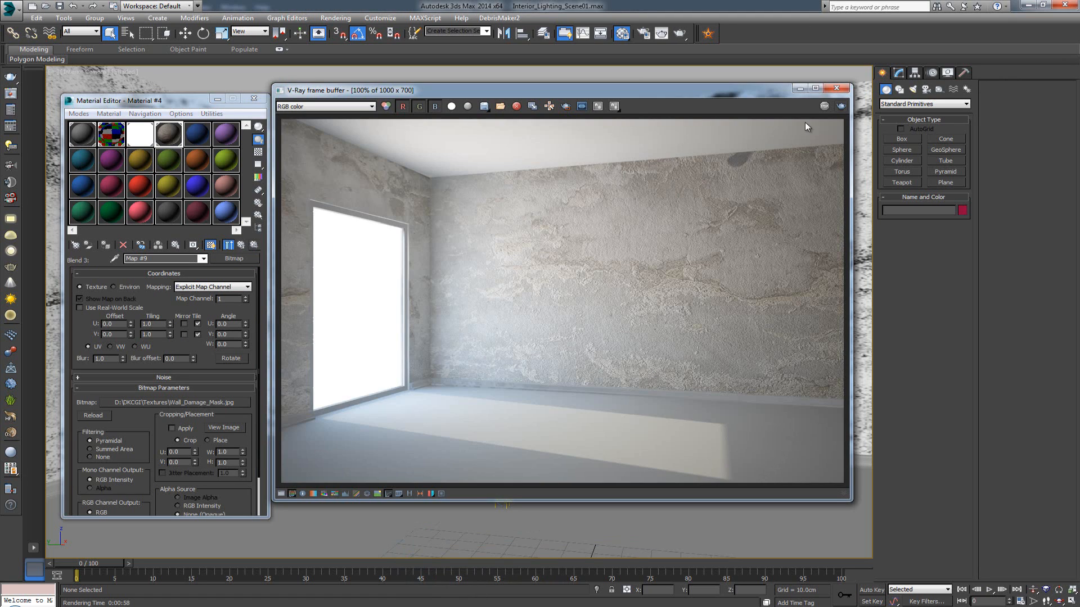
# Step: Render the frame with the damage mask and inspect the wall details up close during rendering
pyautogui.click(845, 110)
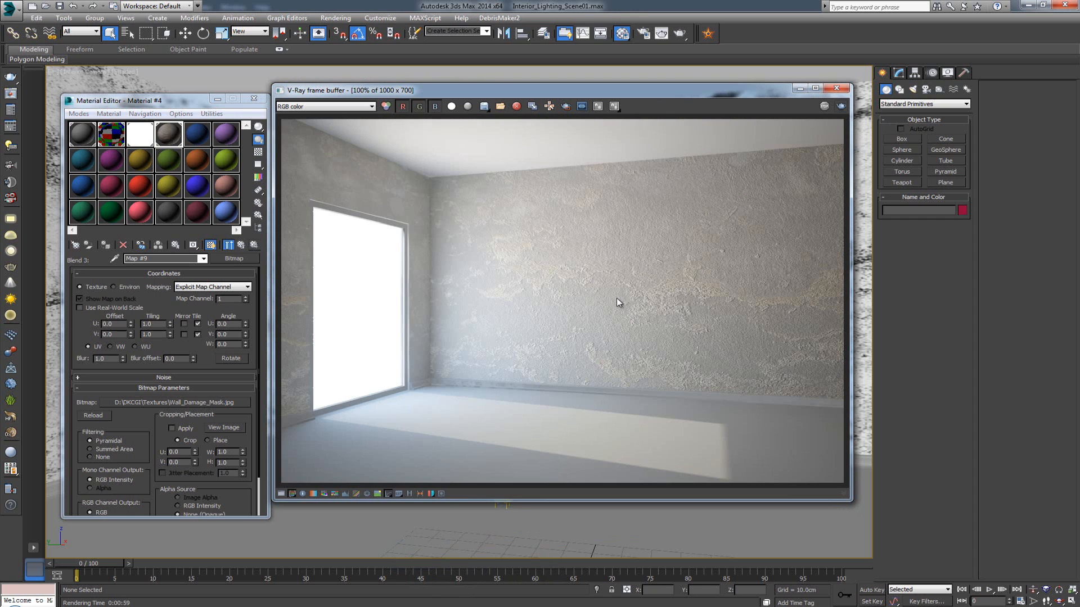
pyautogui.scroll(1, 616, 299)
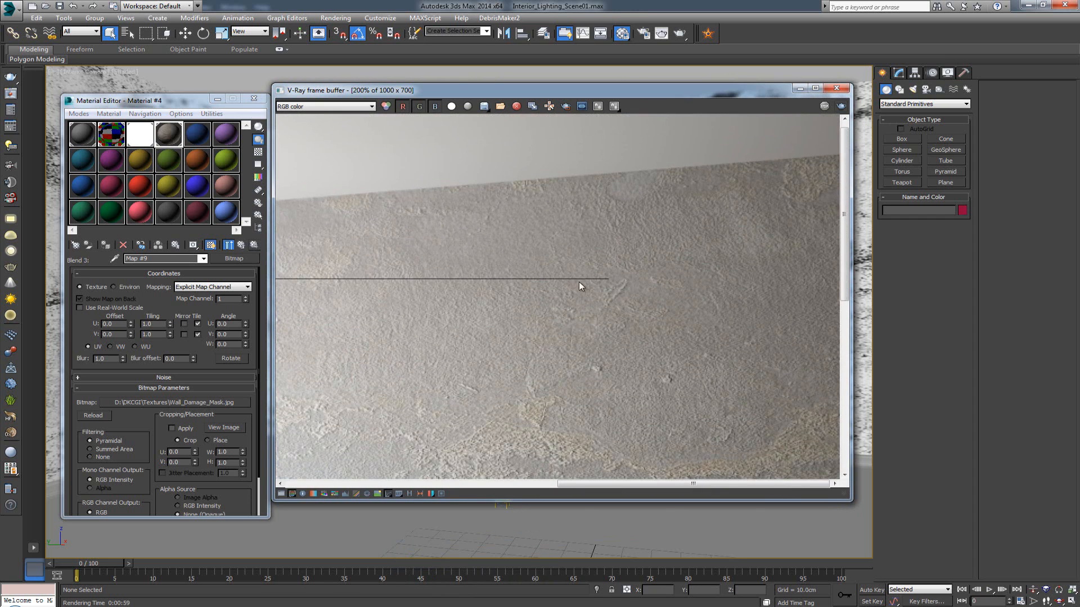
pyautogui.scroll(-1, 693, 297)
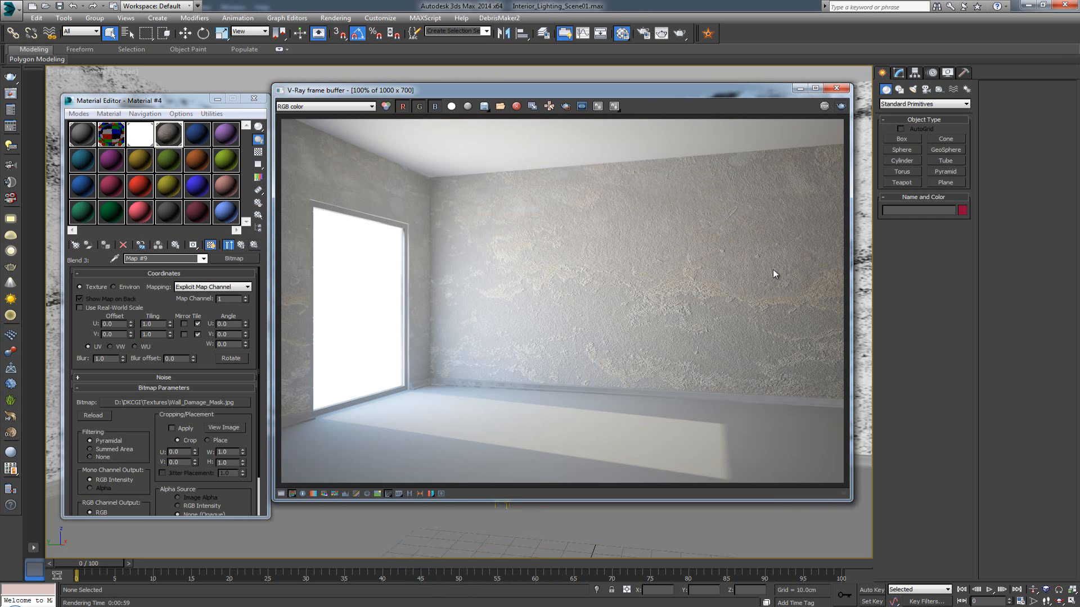
pyautogui.scroll(2, 559, 276)
pyautogui.scroll(-1, 602, 330)
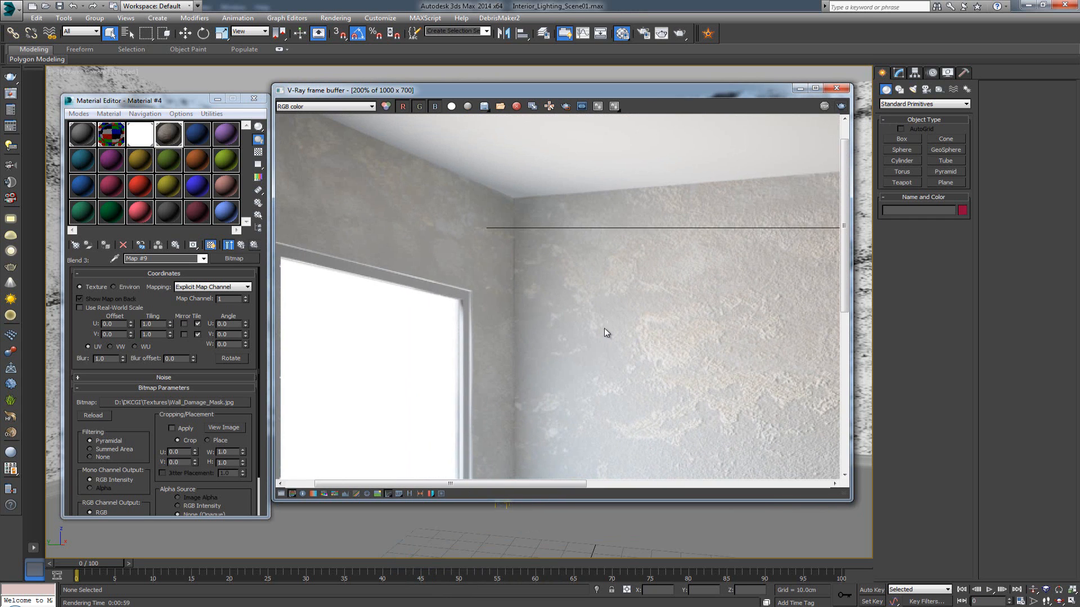
pyautogui.scroll(1, 751, 315)
pyautogui.scroll(-2, 585, 265)
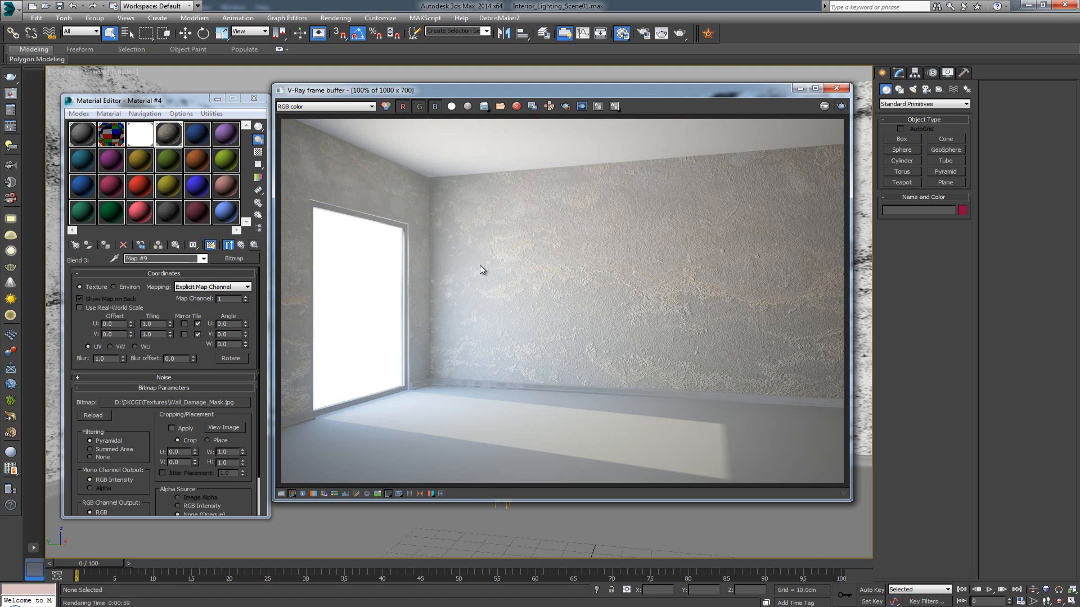
# Step: Enable the Floor material's diffuse, reflect and bump wood maps in the multi/sub-object material, and render the frame
pyautogui.click(243, 245)
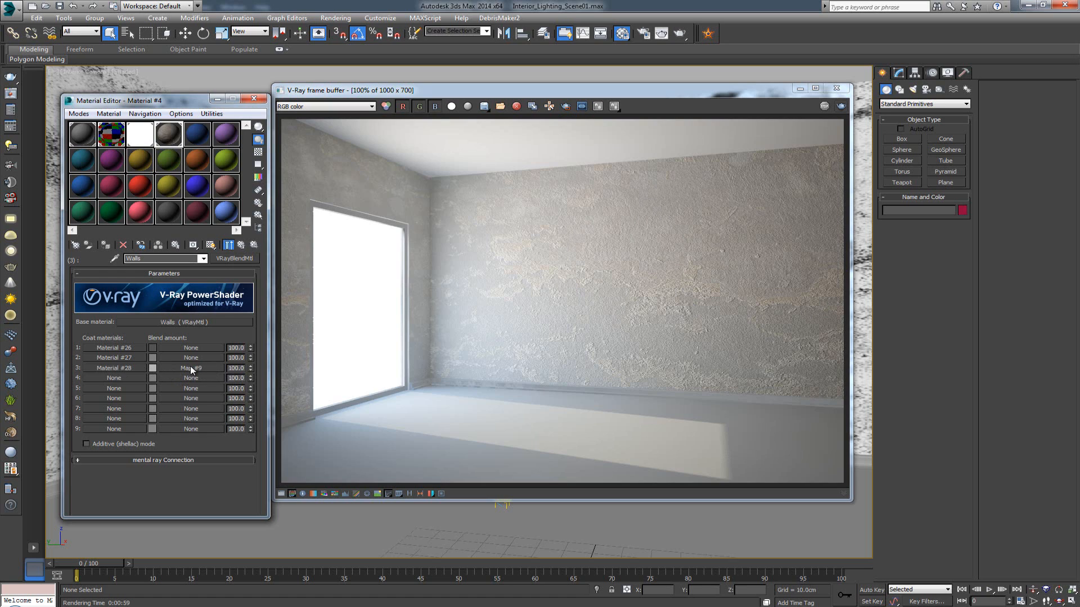
pyautogui.click(242, 246)
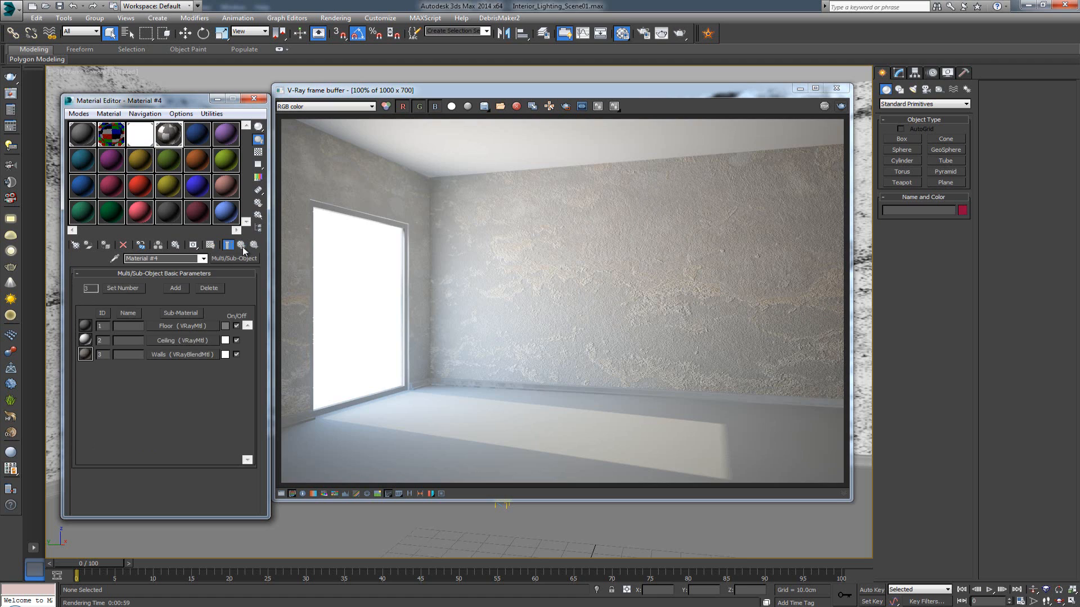
pyautogui.click(160, 326)
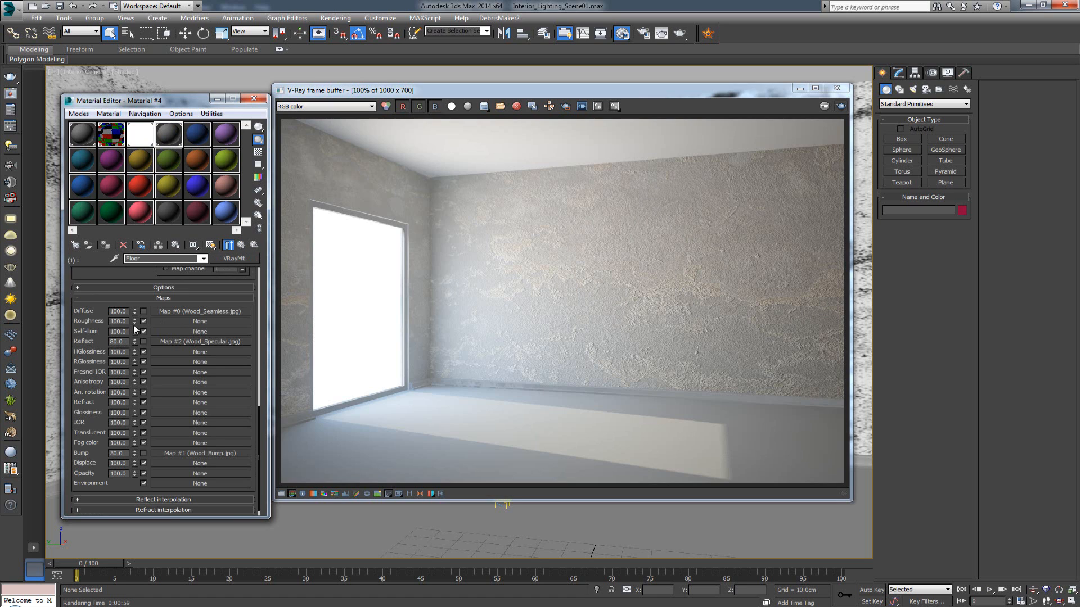
pyautogui.click(144, 311)
pyautogui.click(842, 106)
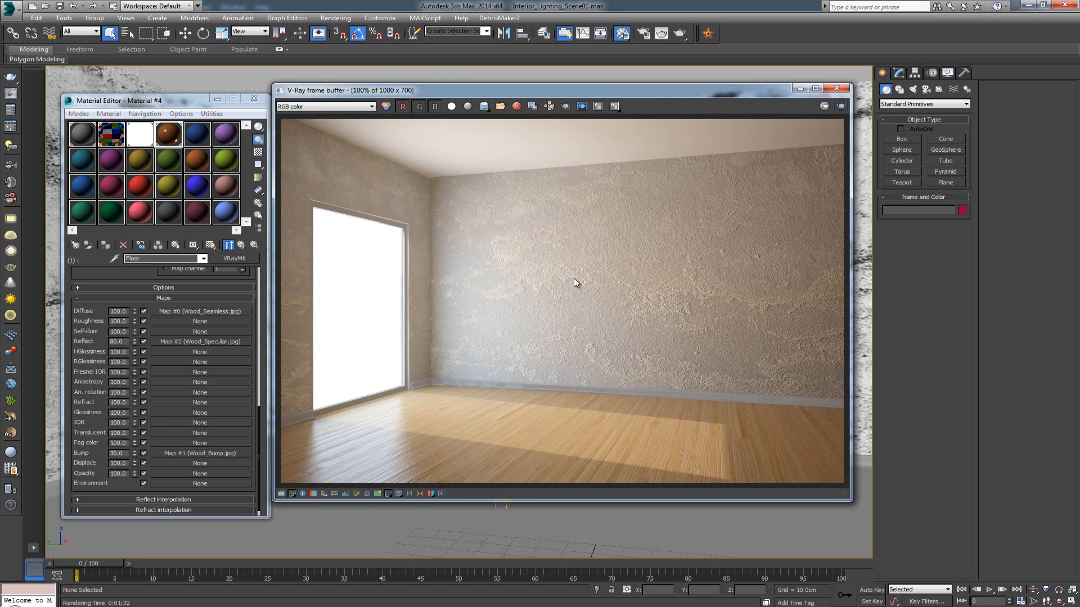
# Step: Examine the damaged plaster and bump detail of the back wall in the rendered image at 200% and 400%
pyautogui.scroll(1, 639, 304)
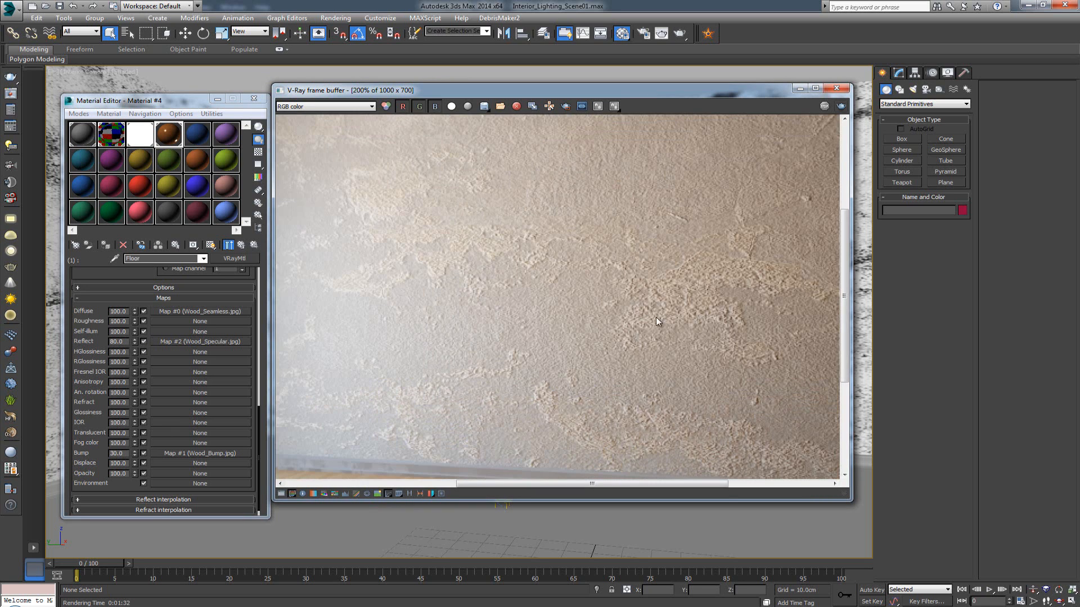
pyautogui.moveTo(656, 317); pyautogui.dragTo(513, 374, button='middle')
pyautogui.moveTo(659, 248); pyautogui.dragTo(644, 318, button='middle')
pyautogui.scroll(1, 643, 318)
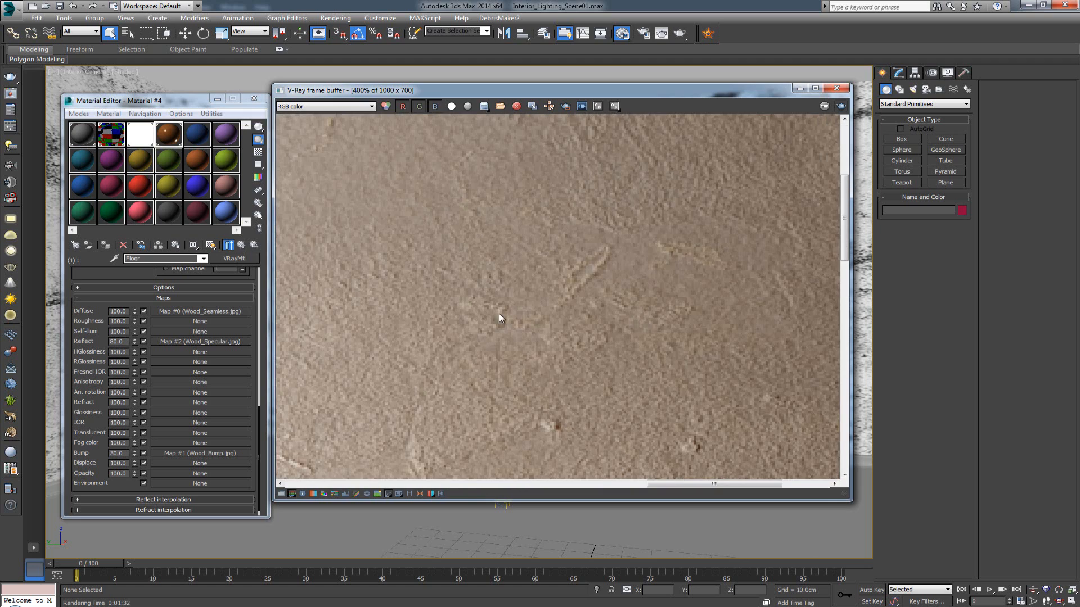
pyautogui.scroll(-1, 721, 265)
pyautogui.moveTo(489, 310); pyautogui.dragTo(581, 258, button='middle')
pyautogui.scroll(-1, 577, 274)
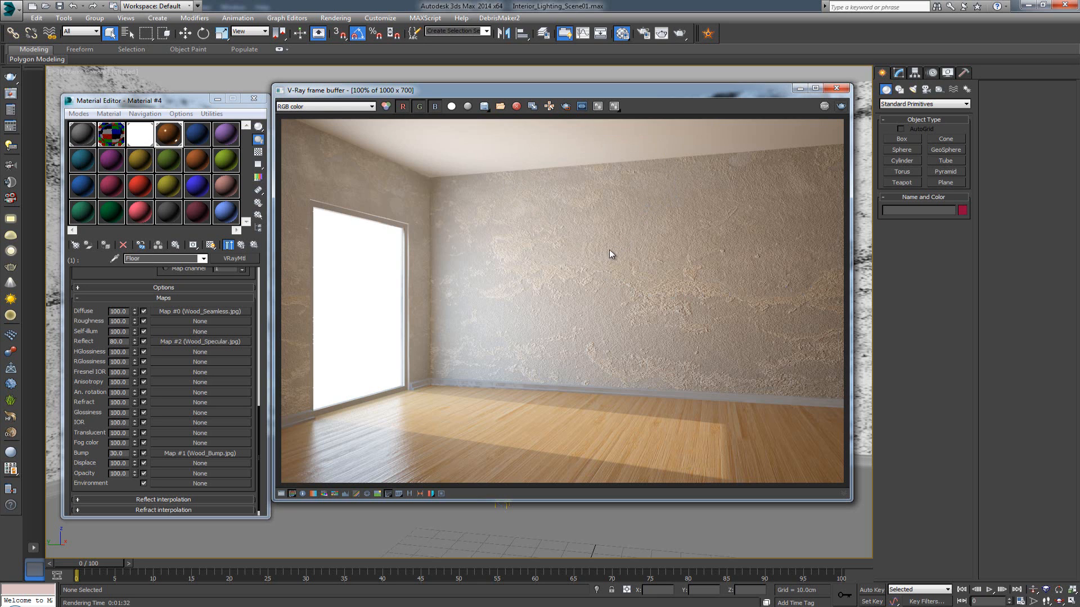
pyautogui.scroll(3, 609, 249)
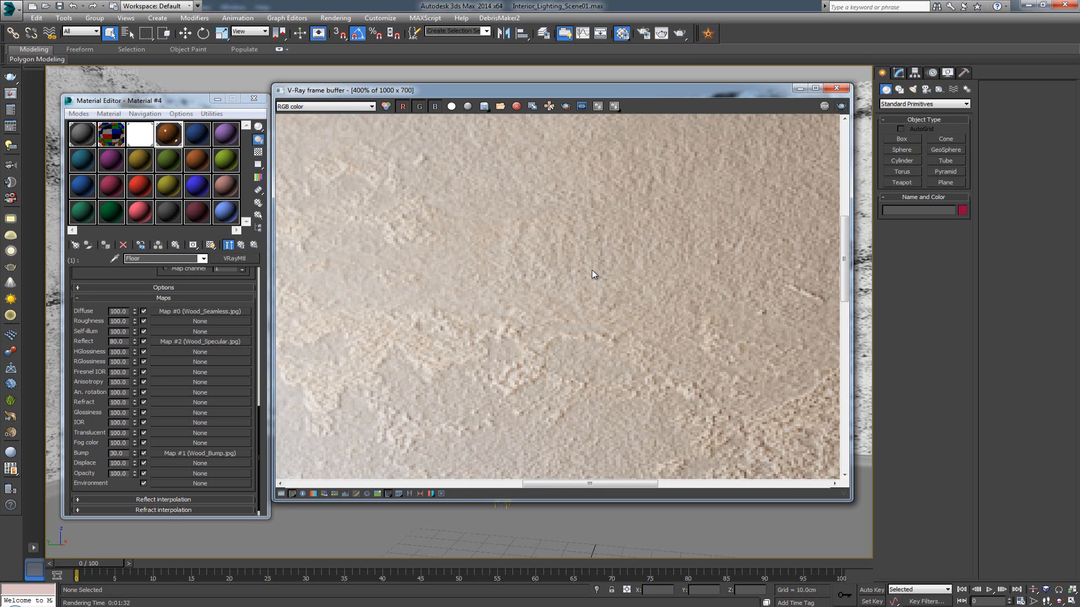
# Step: Set the render output width to 5000 pixels with the image aspect locked, and render the frame
pyautogui.scroll(-3, 627, 237)
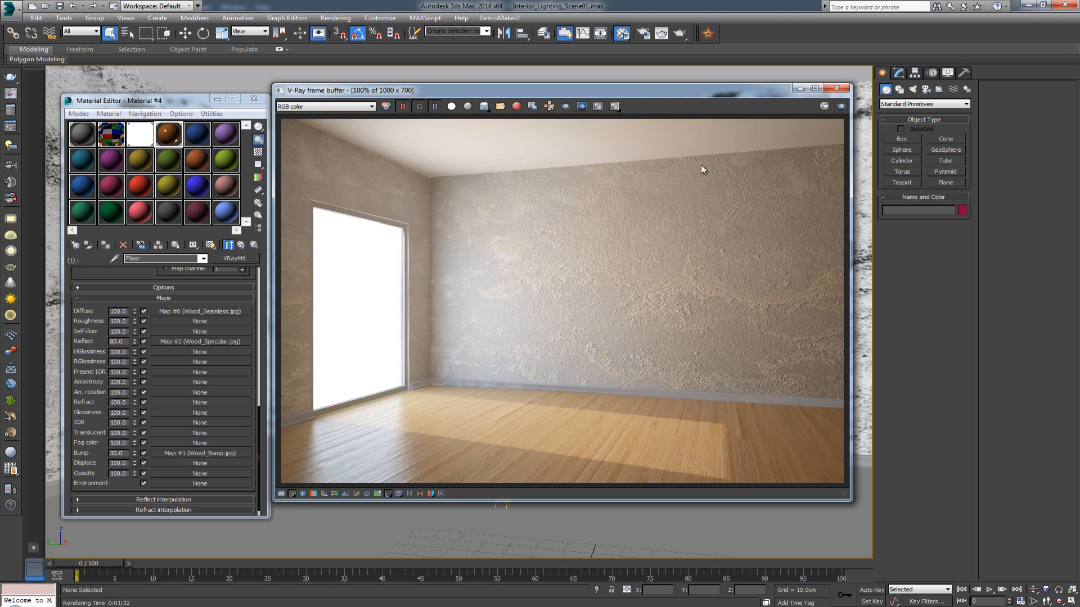
pyautogui.click(839, 89)
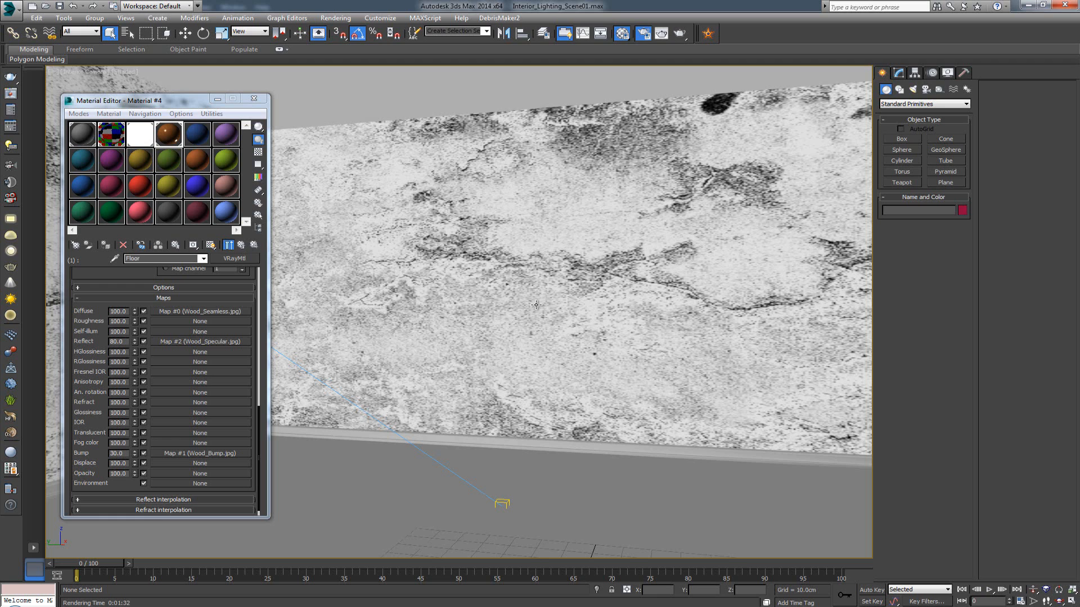
pyautogui.press('F10')
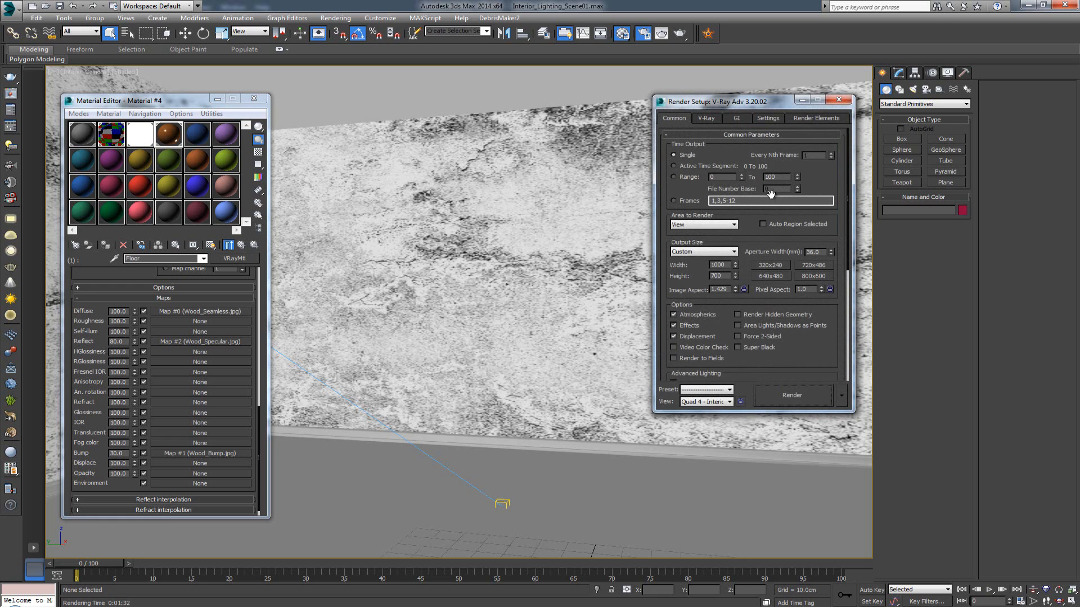
pyautogui.click(744, 289)
pyautogui.doubleClick(718, 265)
pyautogui.write('50')
pyautogui.press('Return')
pyautogui.click(838, 100)
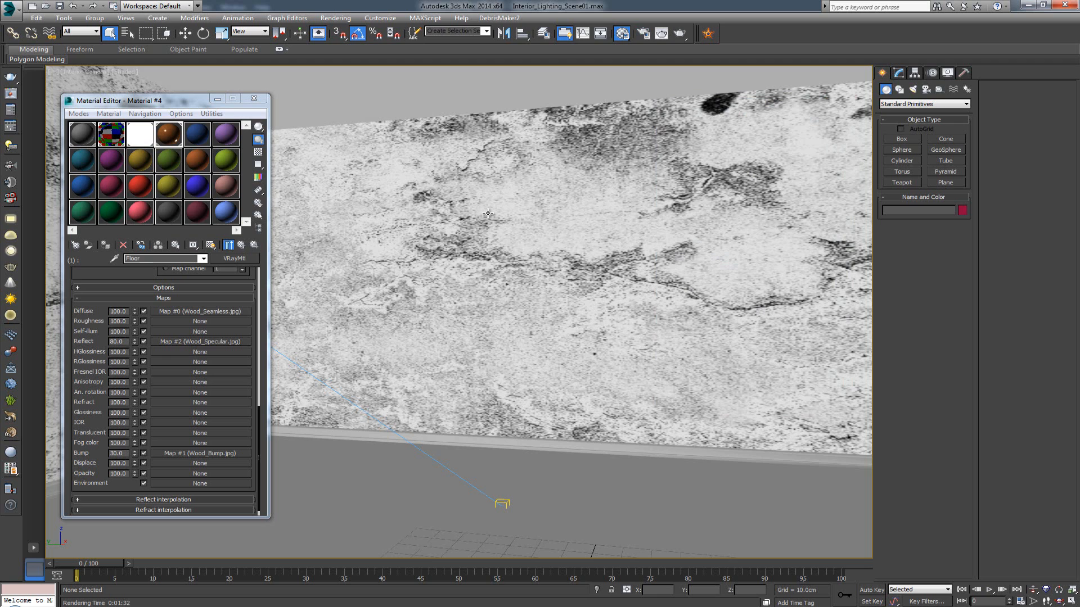
pyautogui.click(680, 34)
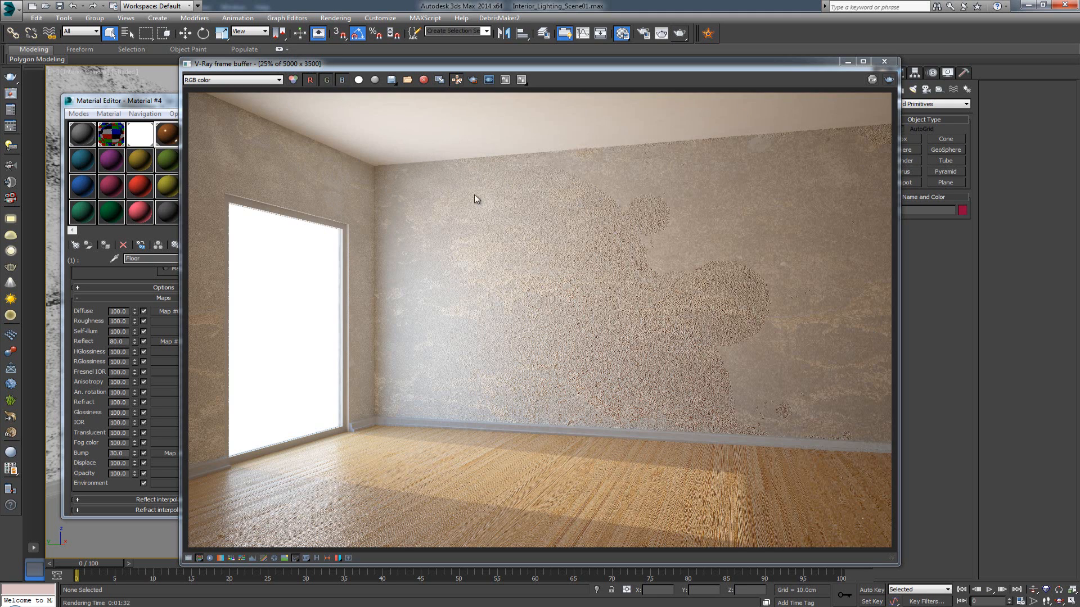
# Step: Examine the plaster texture and bump detail of the back wall and window corner in the high-resolution render at 50% and 100%
pyautogui.scroll(4, 487, 278)
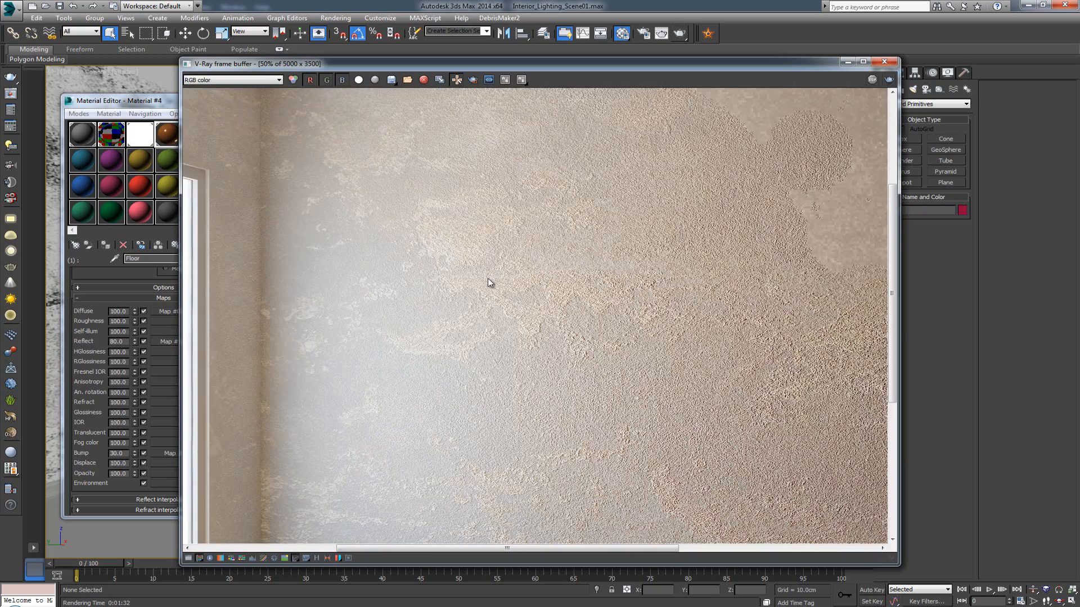
pyautogui.moveTo(386, 296); pyautogui.dragTo(530, 226, button='middle')
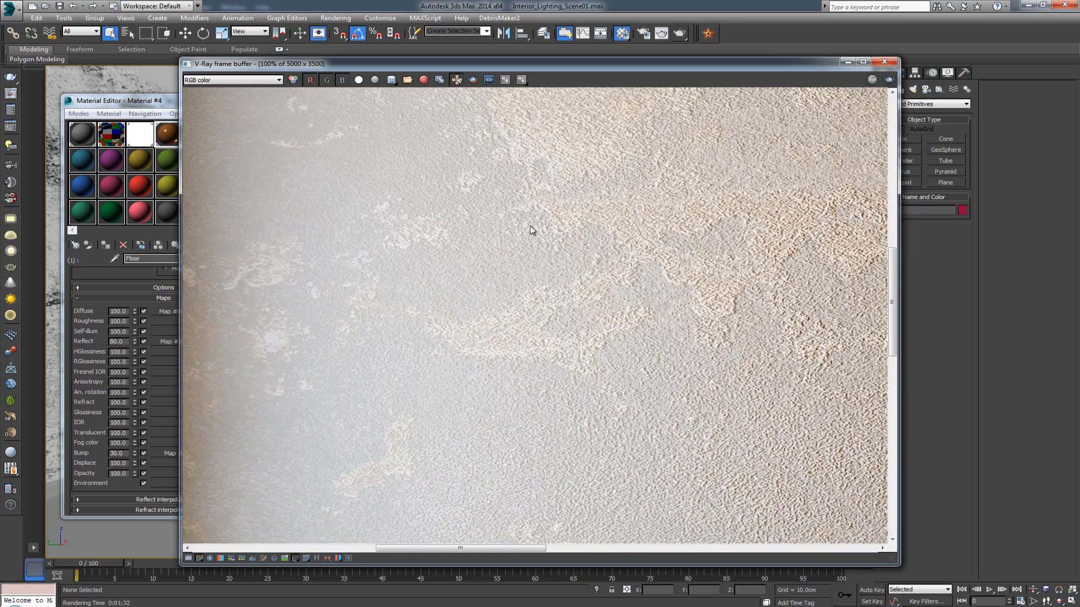
pyautogui.moveTo(503, 380); pyautogui.dragTo(674, 331, button='middle')
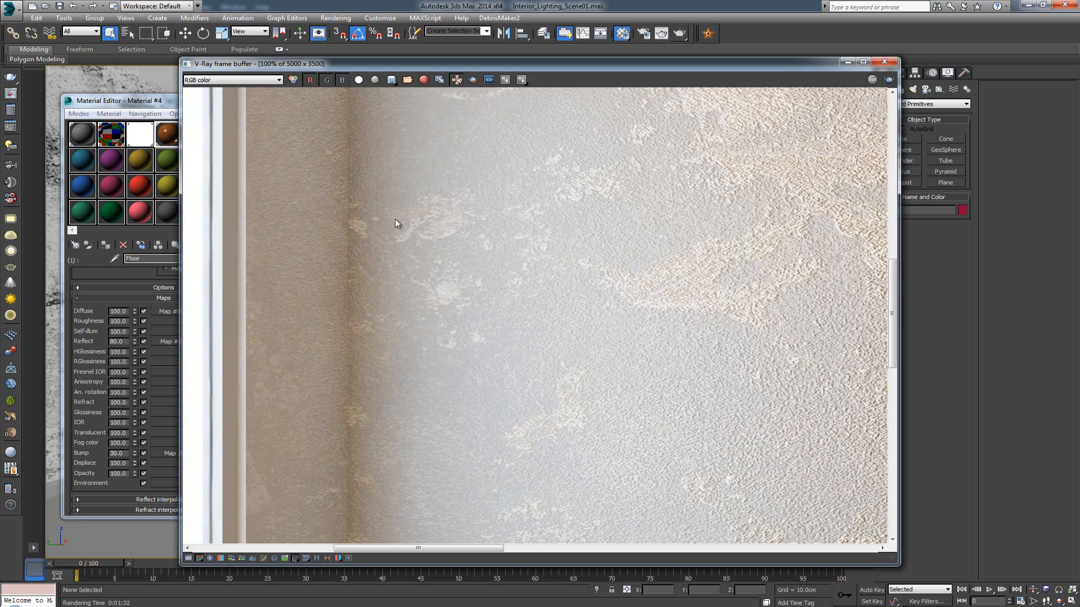
pyautogui.moveTo(395, 224); pyautogui.dragTo(552, 447, button='middle')
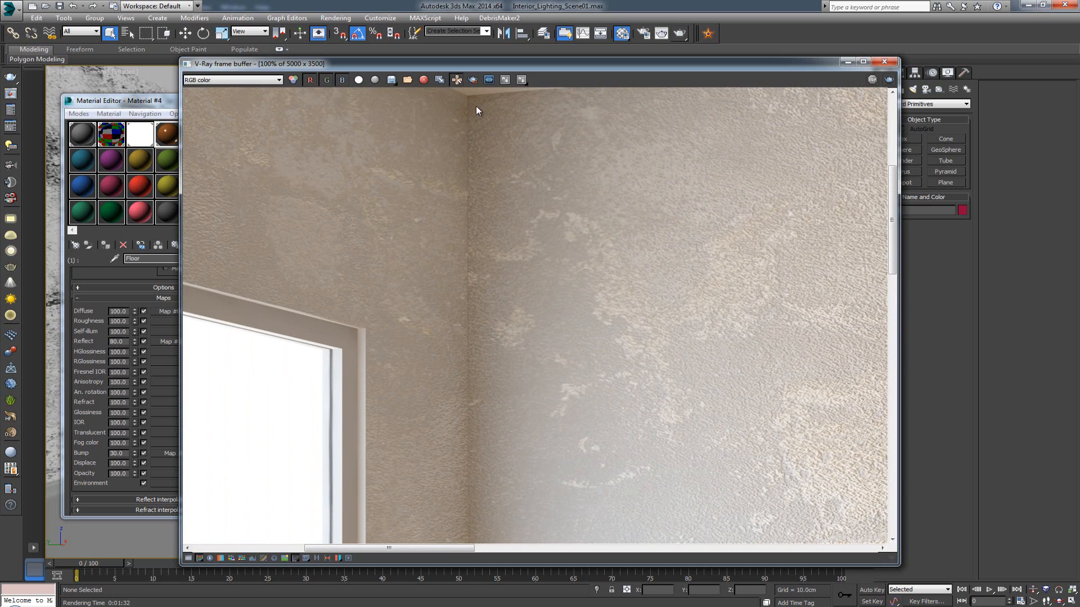
pyautogui.moveTo(678, 330); pyautogui.dragTo(576, 388, button='middle')
pyautogui.moveTo(624, 264); pyautogui.dragTo(412, 105, button='middle')
pyautogui.scroll(-1, 504, 154)
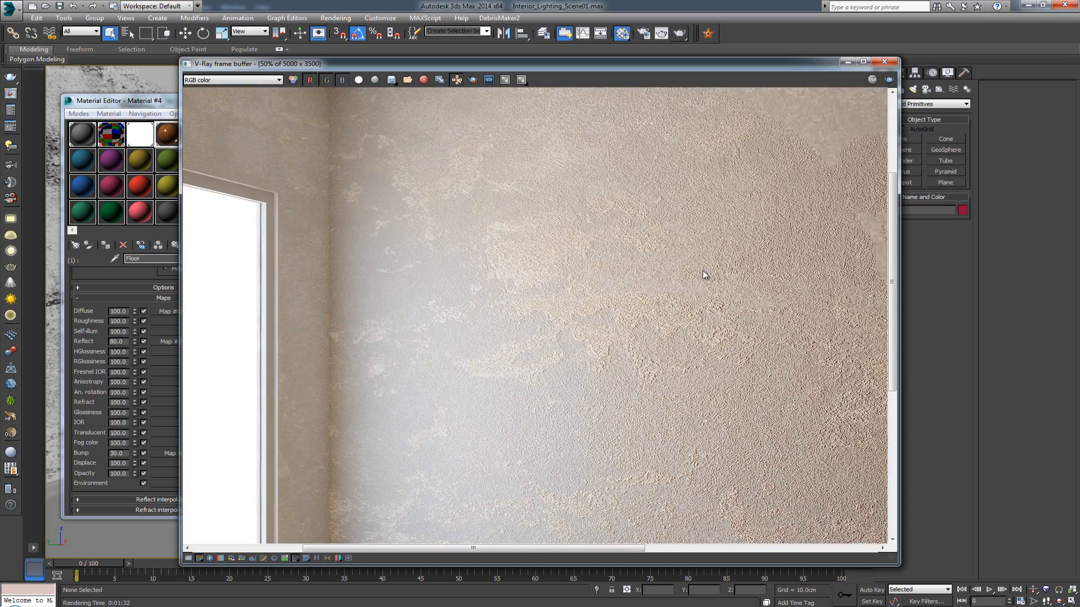
pyautogui.moveTo(704, 274); pyautogui.dragTo(597, 209, button='middle')
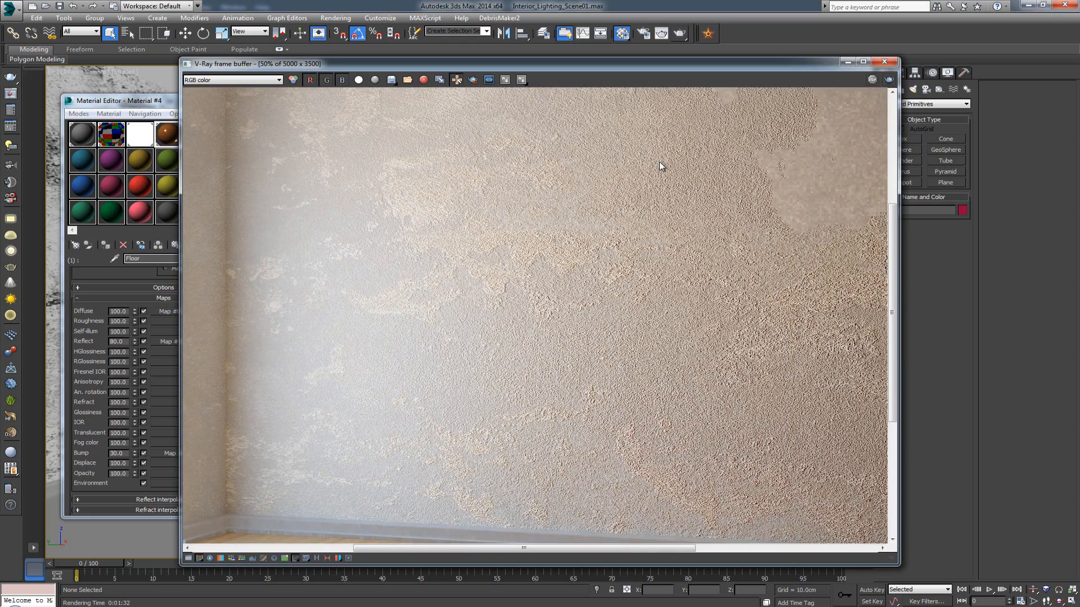
pyautogui.scroll(1, 656, 282)
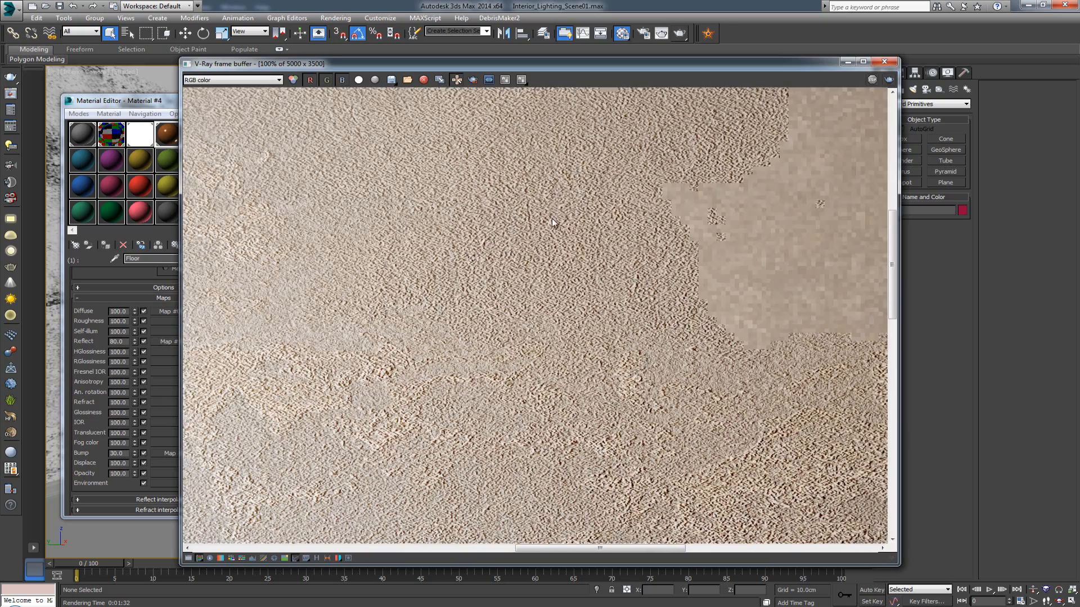
pyautogui.scroll(-1, 552, 220)
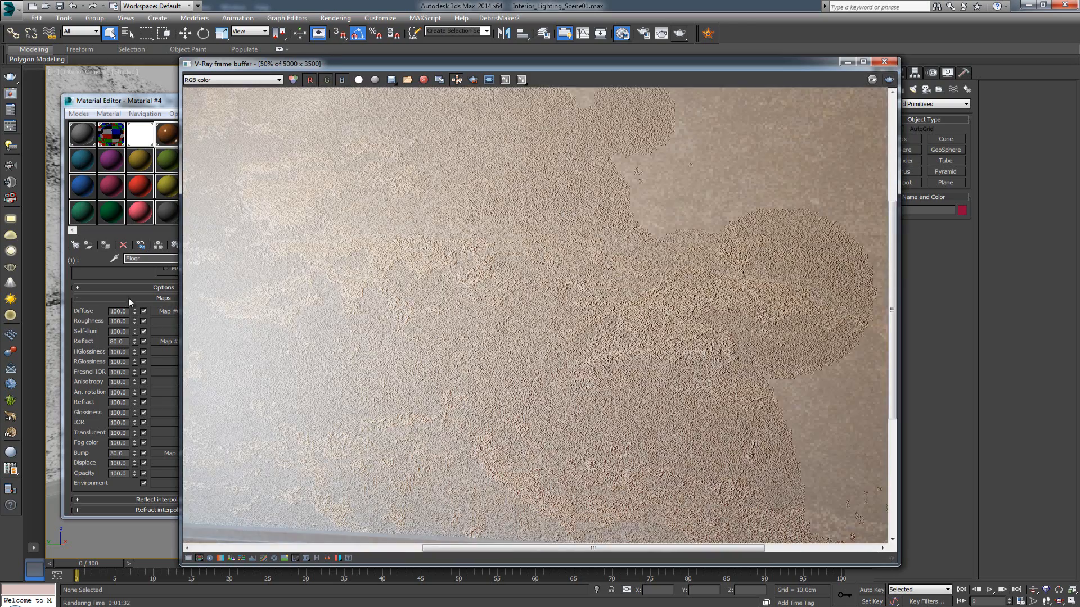
# Step: Review the Ceiling sub-material, and open the Walls blend material to check its coat materials and blend amounts
pyautogui.click(128, 298)
pyautogui.click(241, 244)
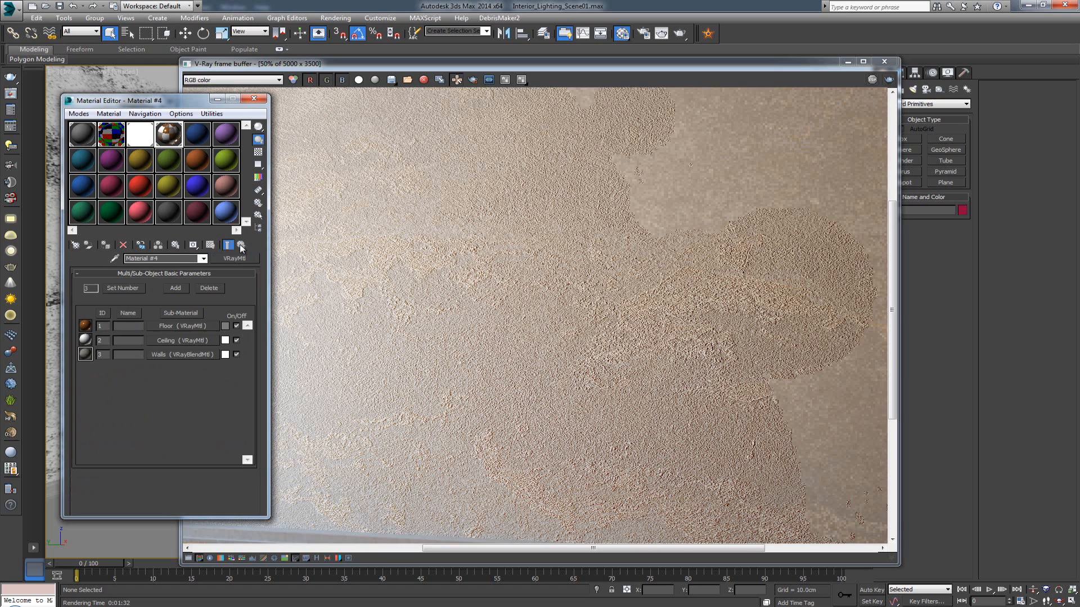
pyautogui.click(169, 340)
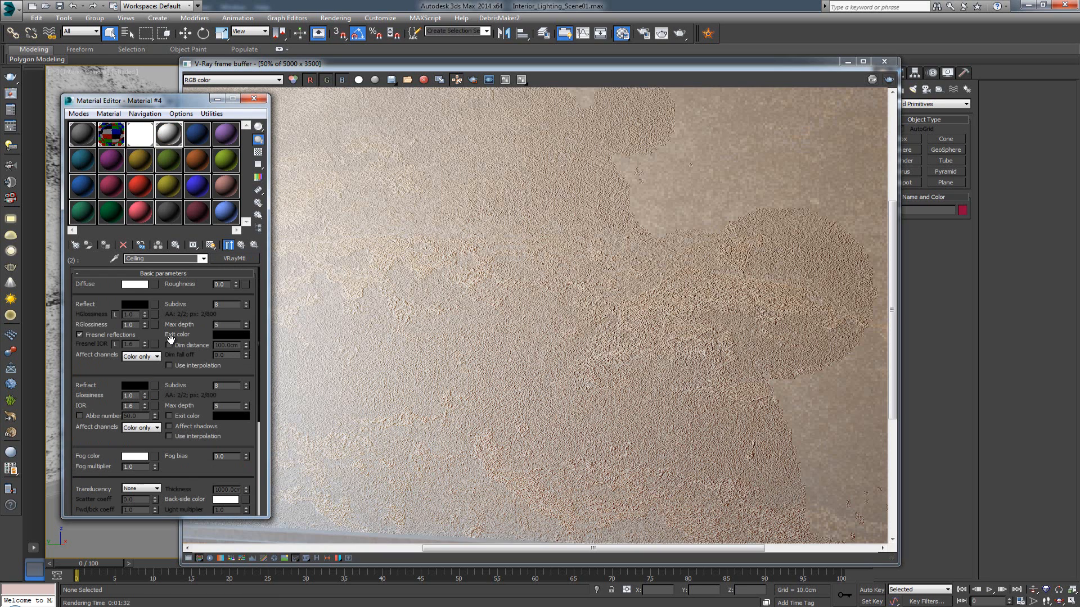
pyautogui.click(242, 245)
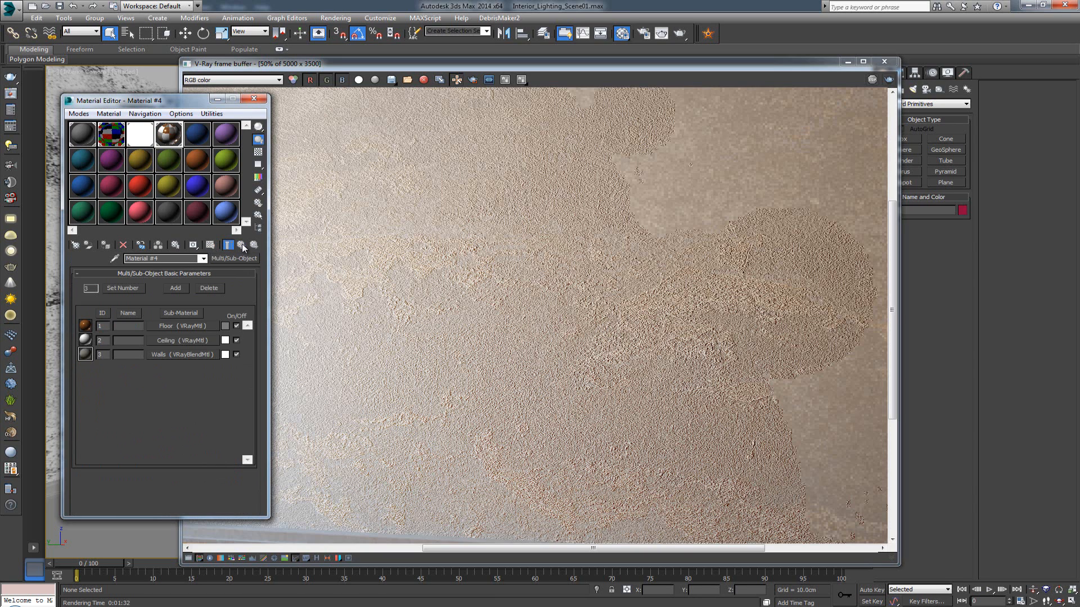
pyautogui.click(197, 341)
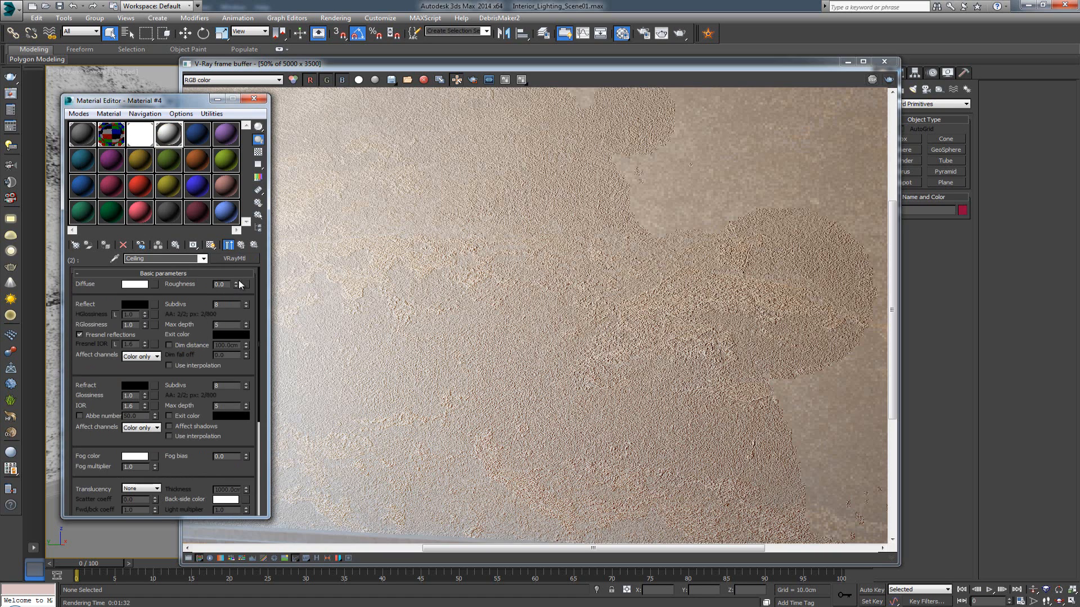
pyautogui.click(241, 245)
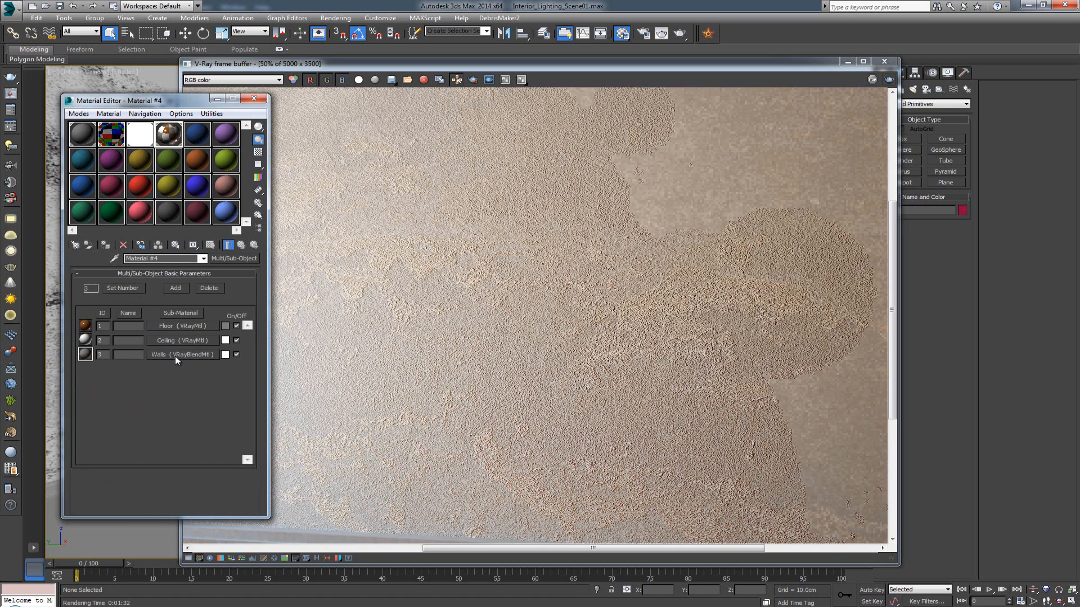
pyautogui.click(175, 355)
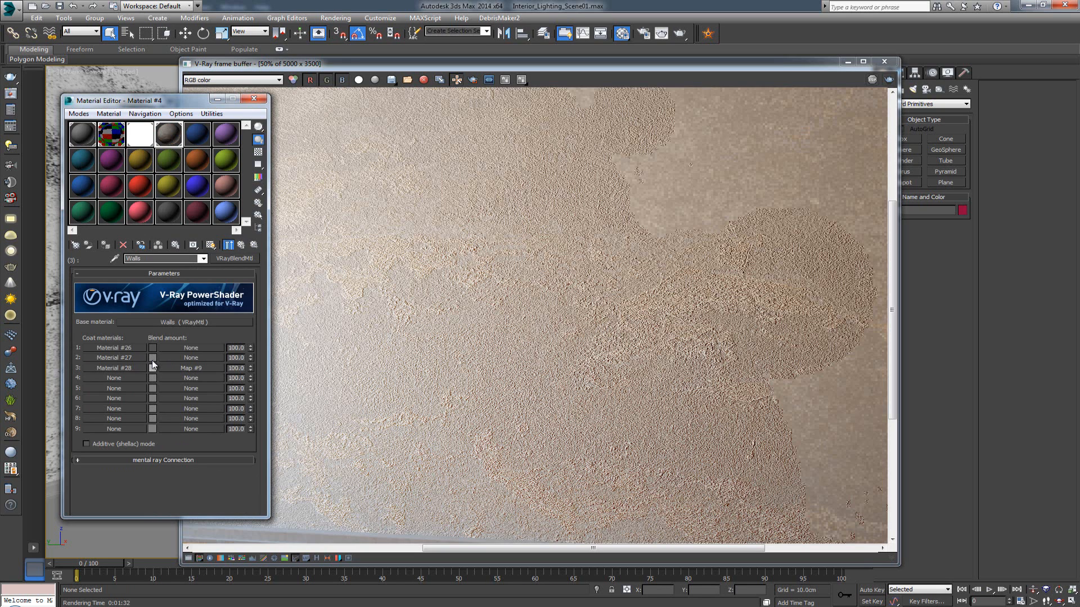
# Step: Inspect the damaged coat patches across the back wall of the render down to the skirting board
pyautogui.click(523, 376)
pyautogui.scroll(-4, 488, 322)
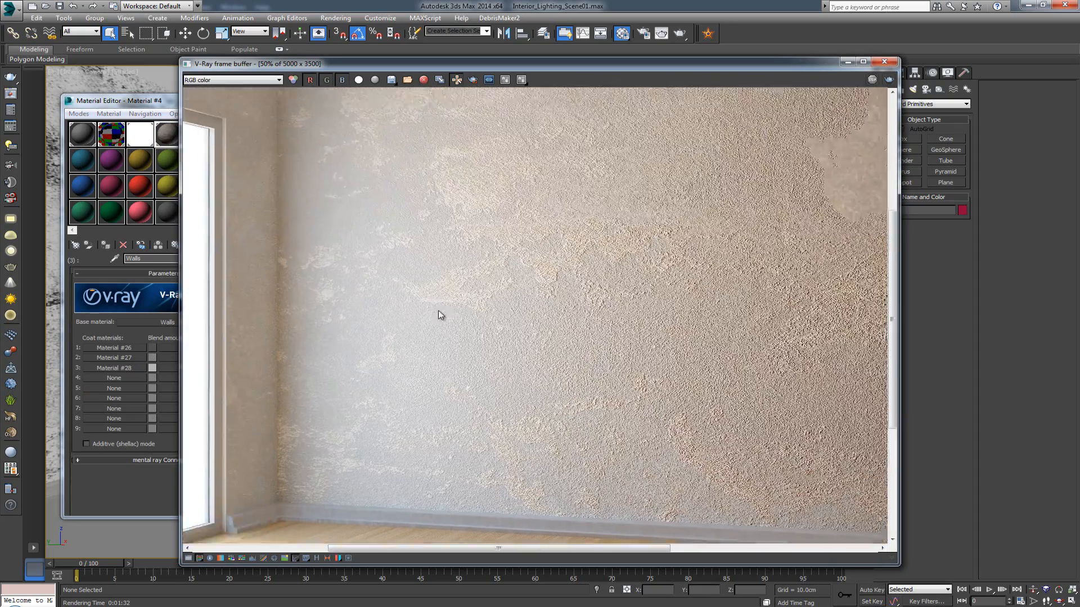
pyautogui.scroll(2, 439, 338)
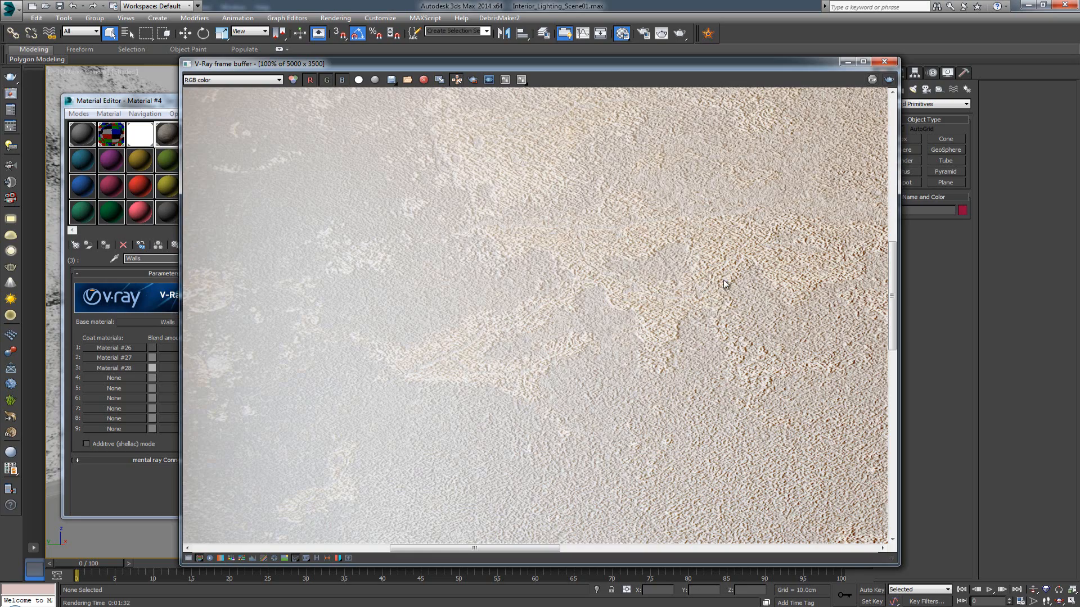
pyautogui.moveTo(726, 285); pyautogui.dragTo(410, 236, button='middle')
pyautogui.scroll(-2, 410, 236)
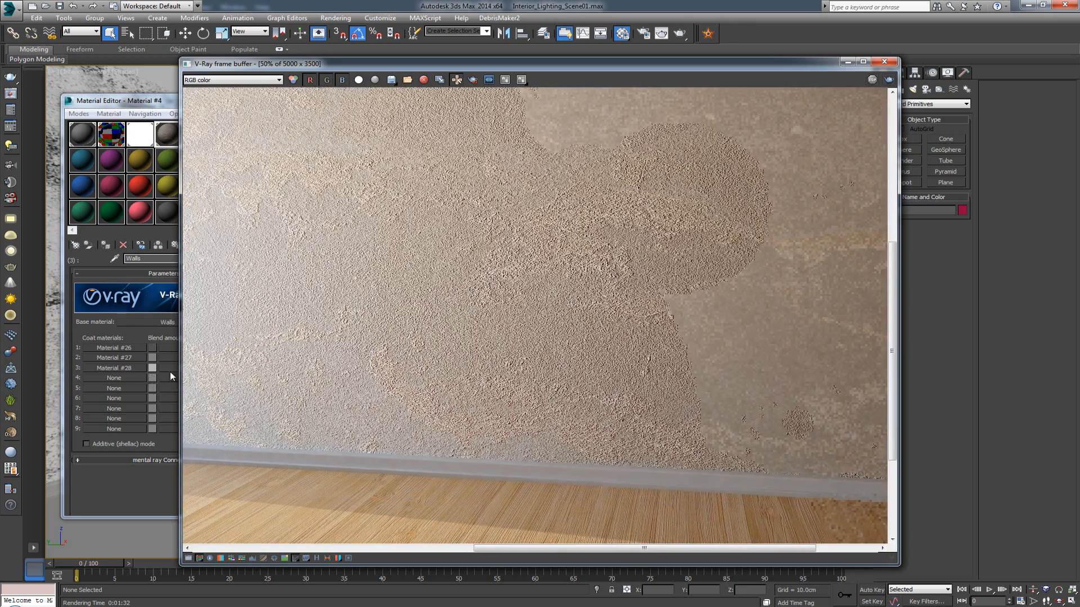
# Step: Examine the window wall's damaged plaster near the ceiling up close, and view the whole rendered room
pyautogui.moveTo(613, 311); pyautogui.dragTo(885, 362, button='middle')
pyautogui.moveTo(321, 349); pyautogui.dragTo(569, 365, button='middle')
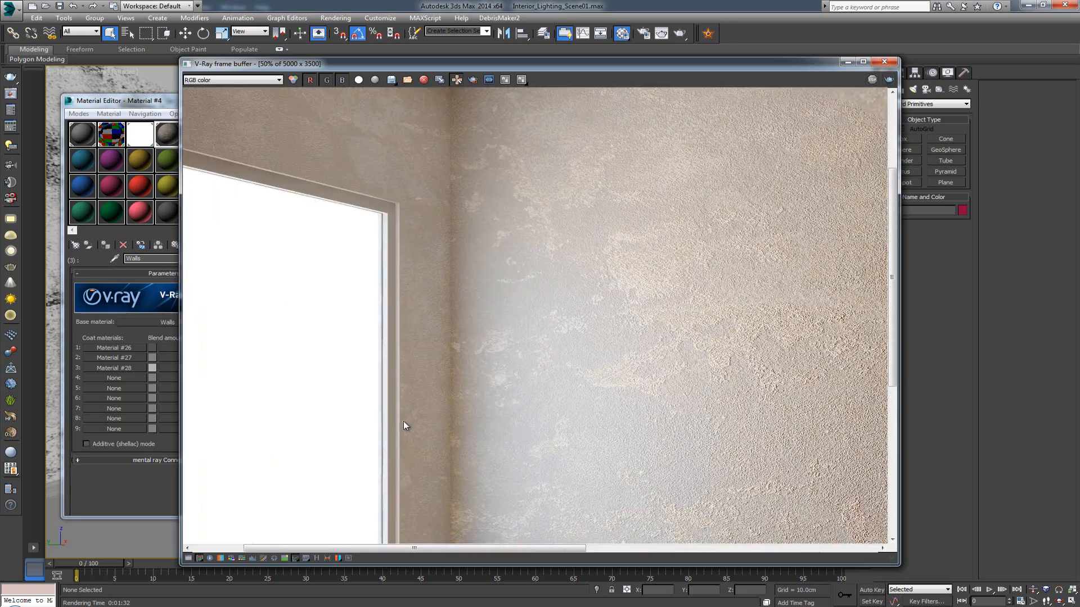
pyautogui.moveTo(430, 450); pyautogui.dragTo(496, 410, button='middle')
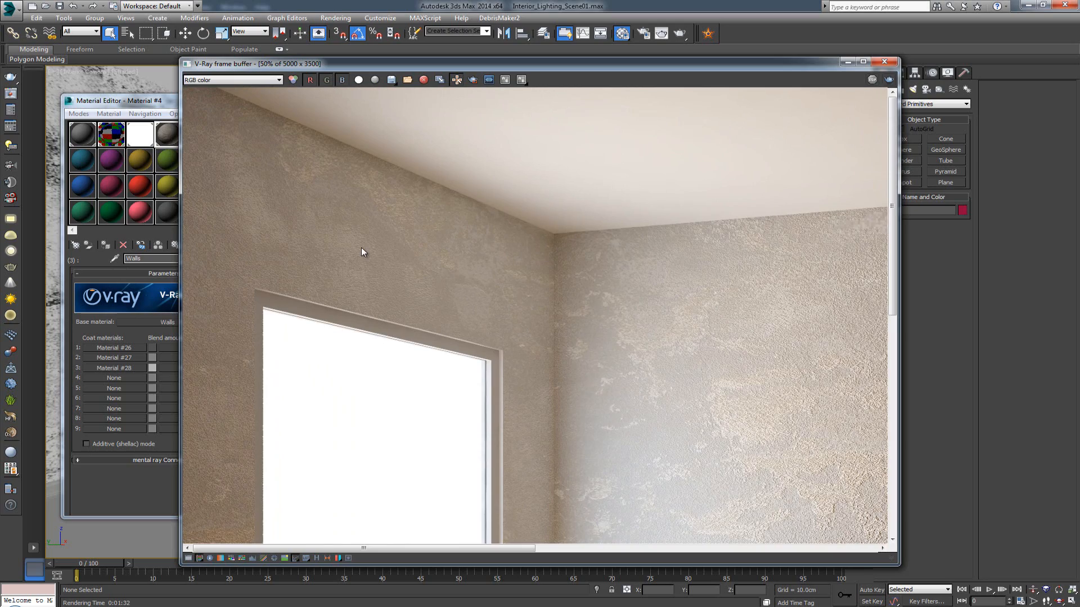
pyautogui.scroll(1, 361, 247)
pyautogui.moveTo(361, 248); pyautogui.dragTo(497, 359, button='middle')
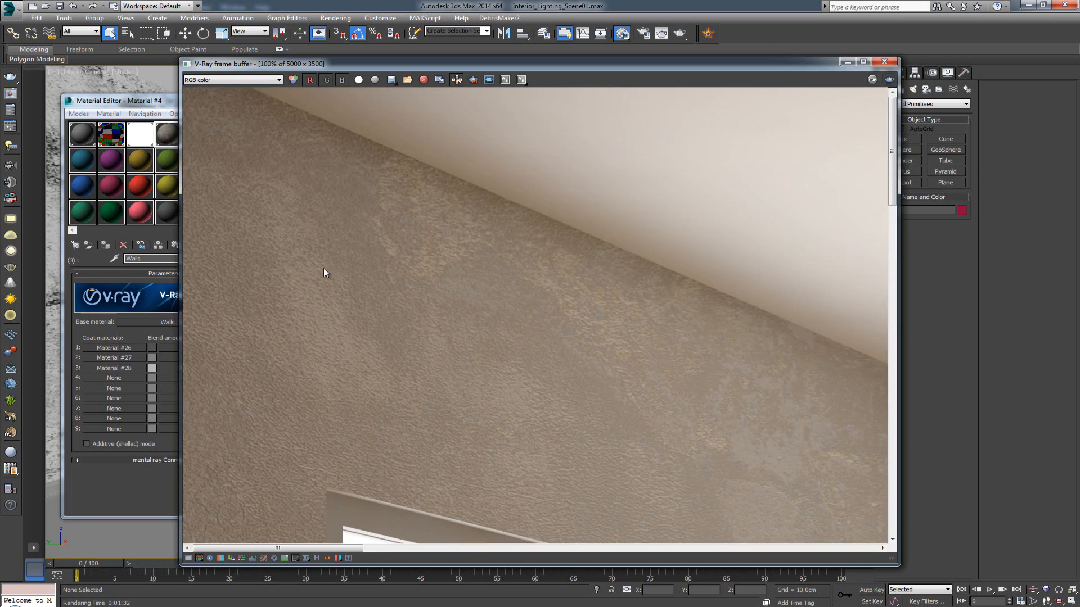
pyautogui.moveTo(323, 268); pyautogui.dragTo(527, 275, button='middle')
pyautogui.moveTo(584, 378); pyautogui.dragTo(244, 225, button='middle')
pyautogui.moveTo(610, 360); pyautogui.dragTo(394, 192, button='middle')
pyautogui.moveTo(546, 332); pyautogui.dragTo(393, 188, button='middle')
pyautogui.scroll(-1, 480, 288)
pyautogui.scroll(-2, 480, 288)
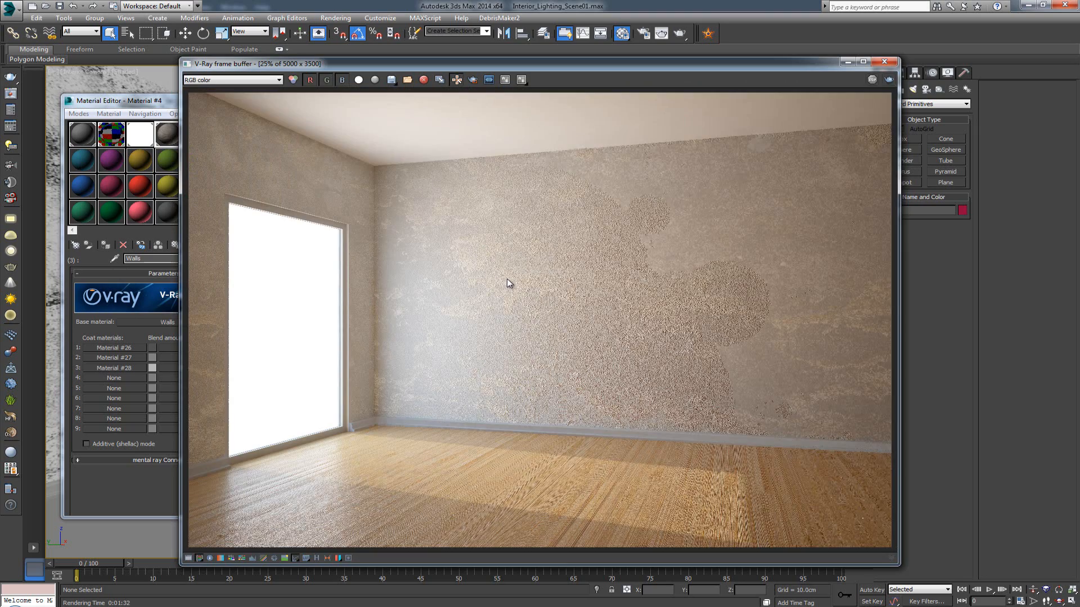
pyautogui.scroll(-1, 507, 278)
pyautogui.scroll(1, 524, 295)
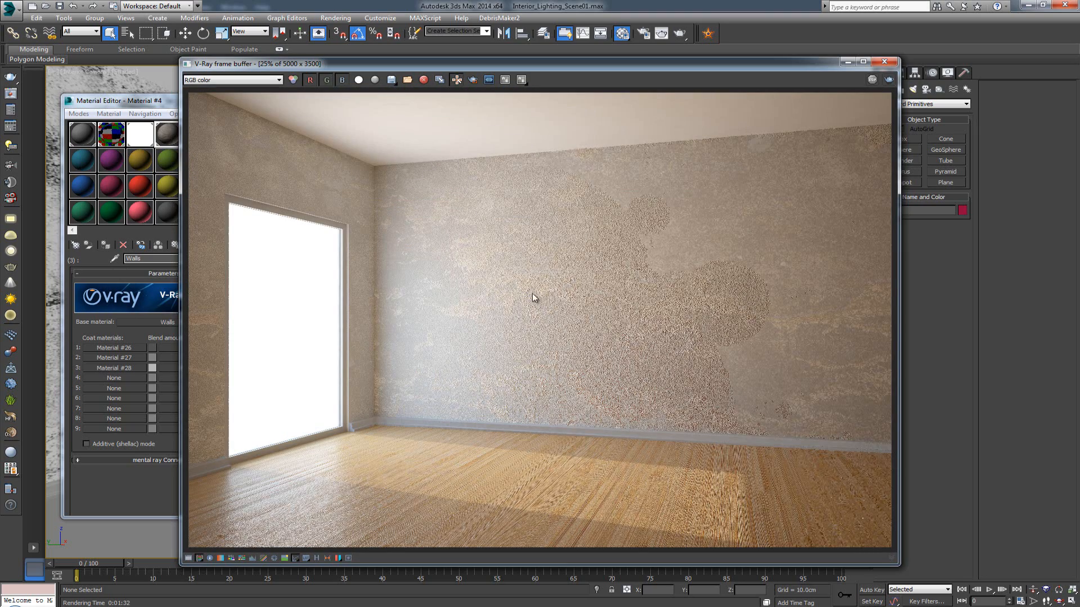